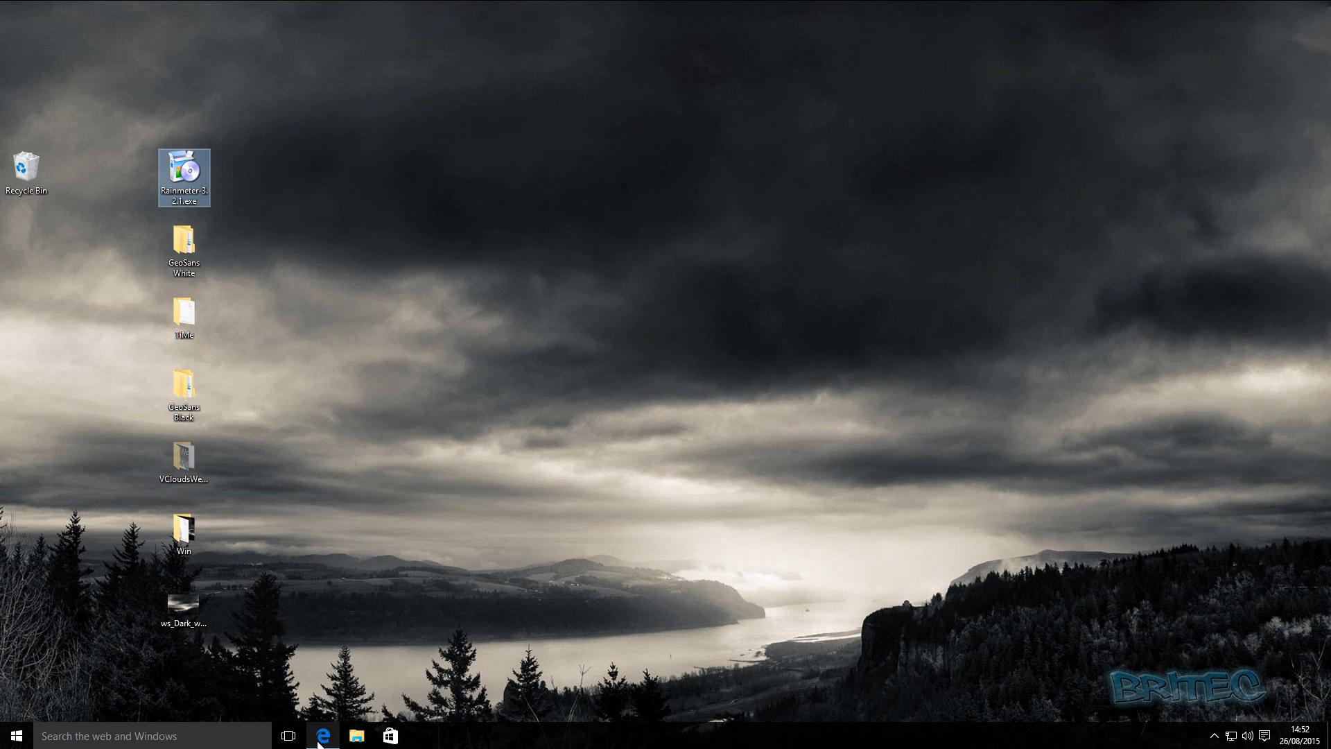
View the Rainmeter website's home page with its download links, and minimise the browser window.
mouse_move(321, 741)
click(331, 680)
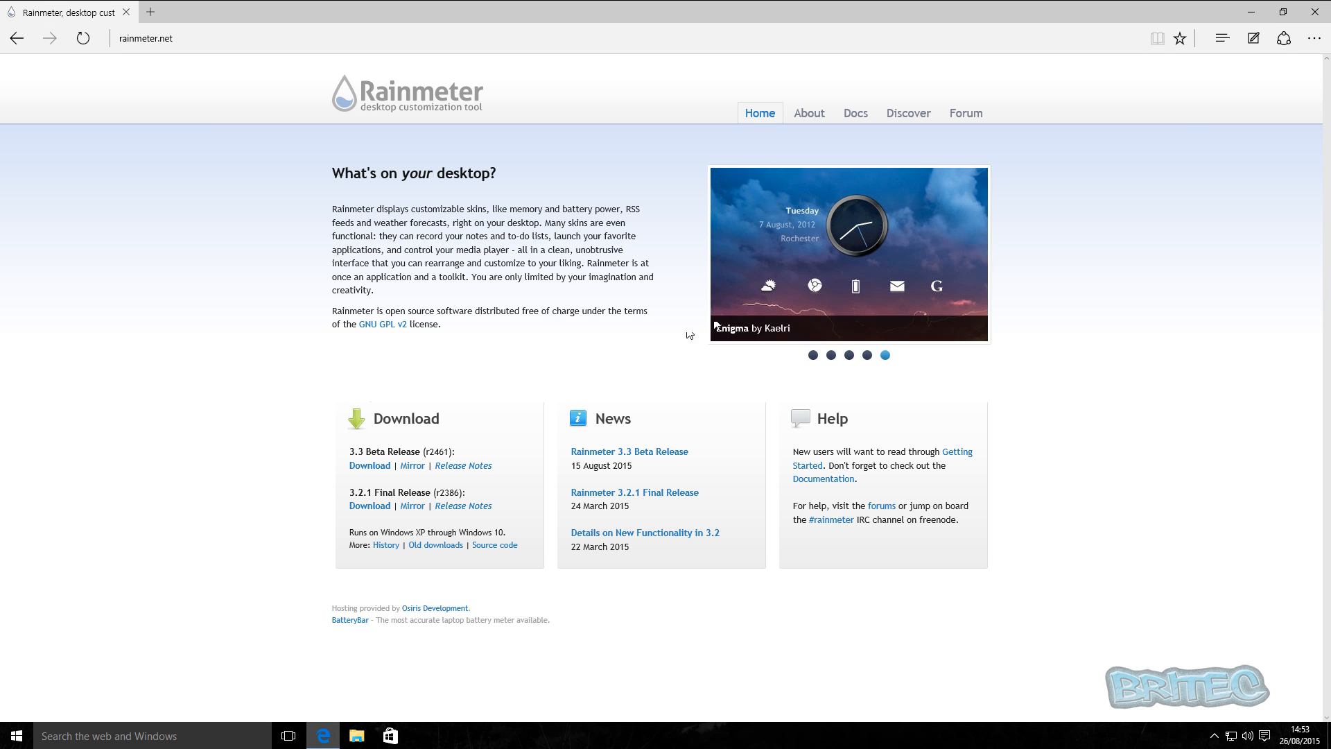
click(1254, 11)
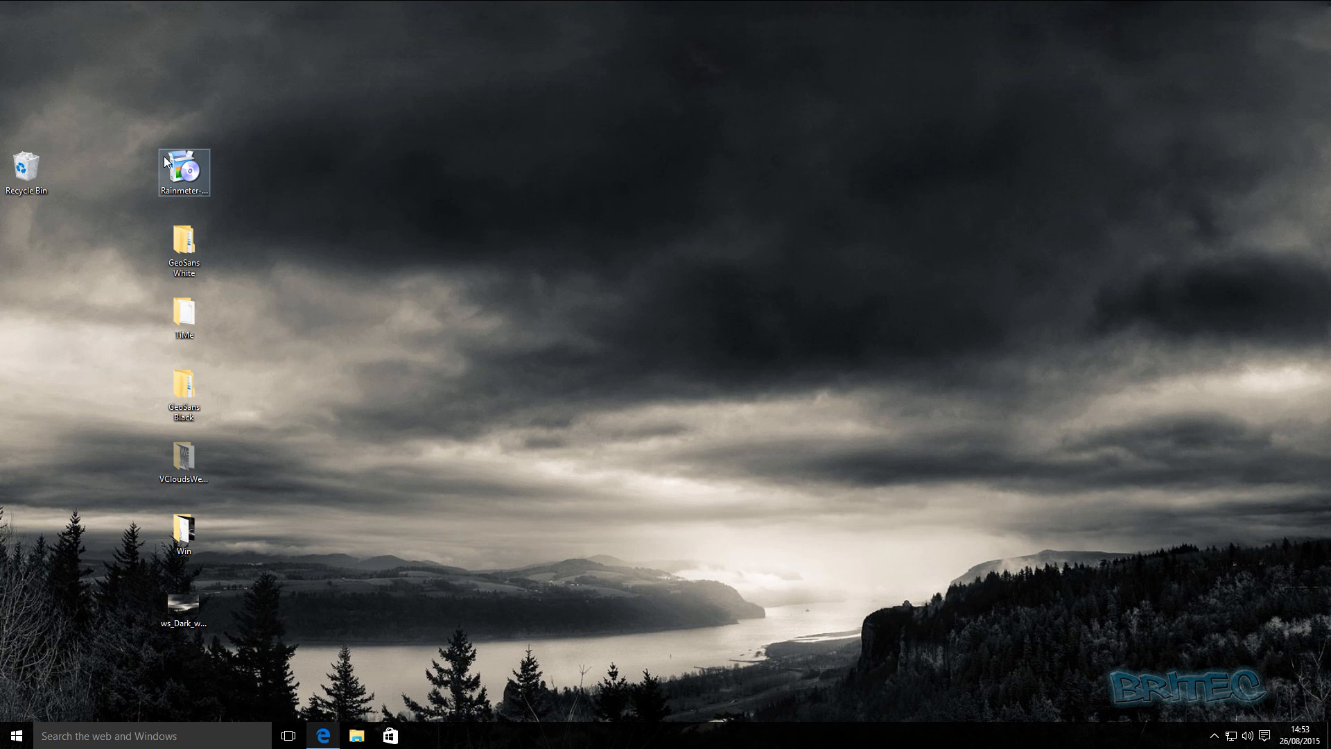
Install Rainmeter 3.2.1 from the desktop installer as a standard 64-bit installation with launch on startup, and run it on completion.
drag(186, 175, 573, 359)
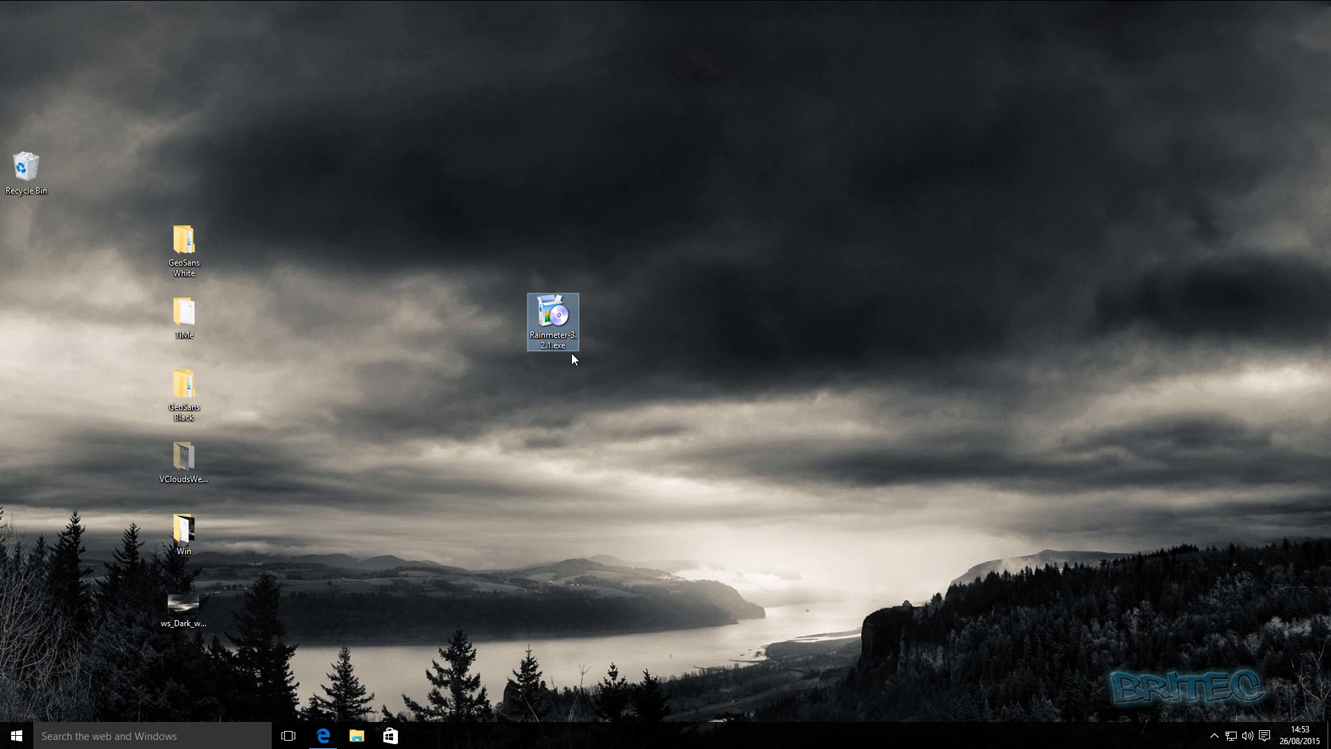
double_click(559, 318)
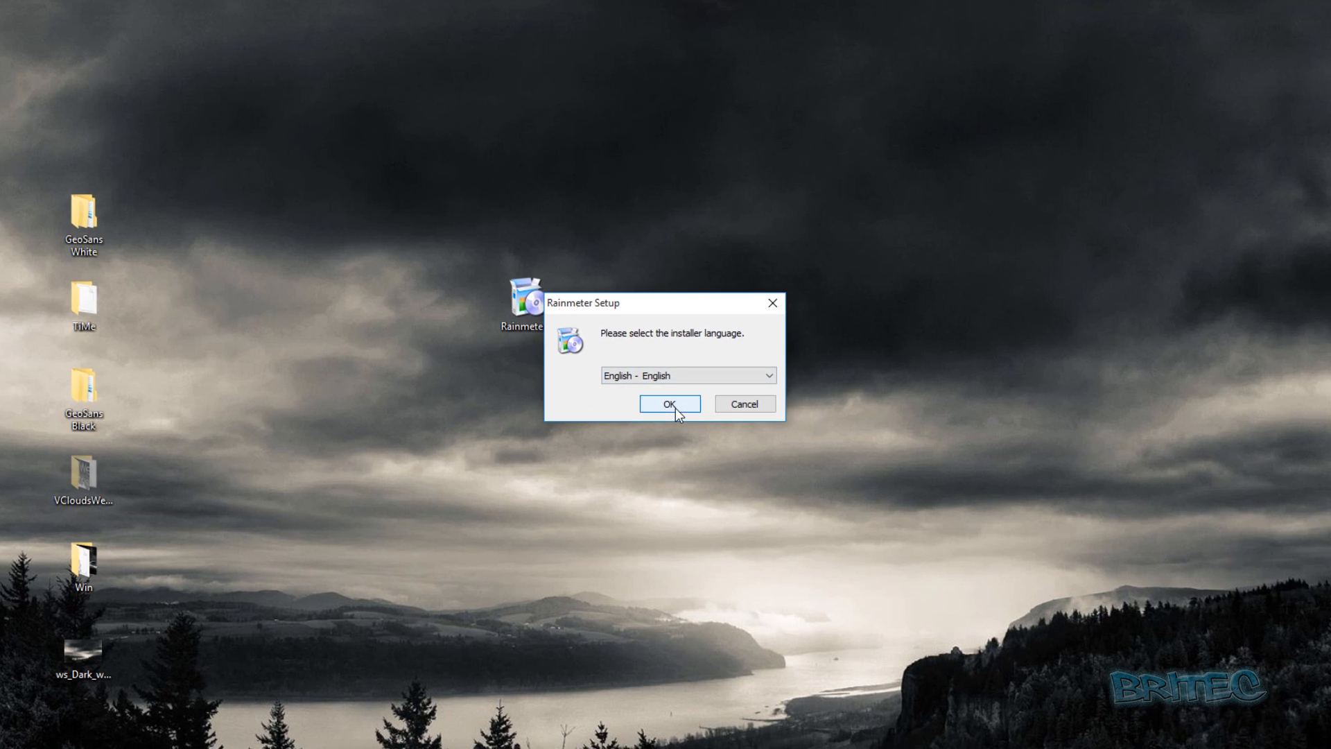
click(669, 402)
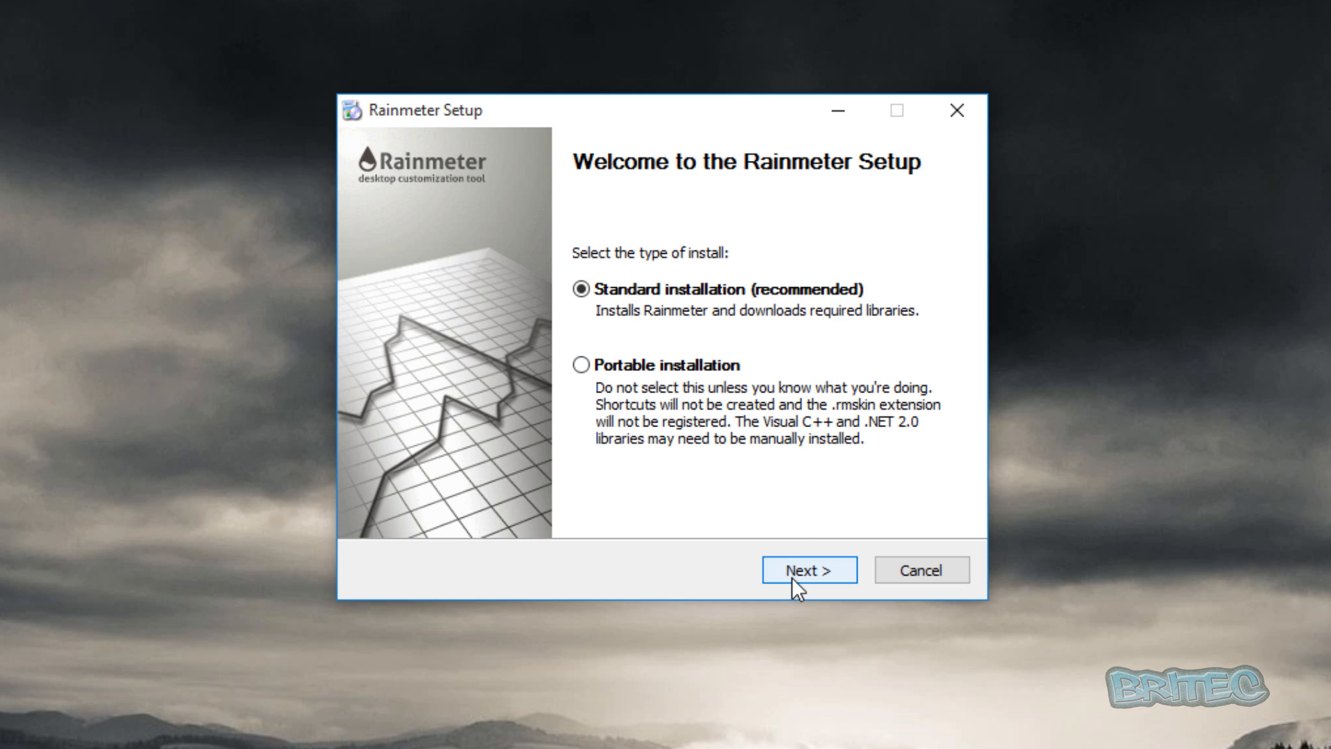
click(792, 577)
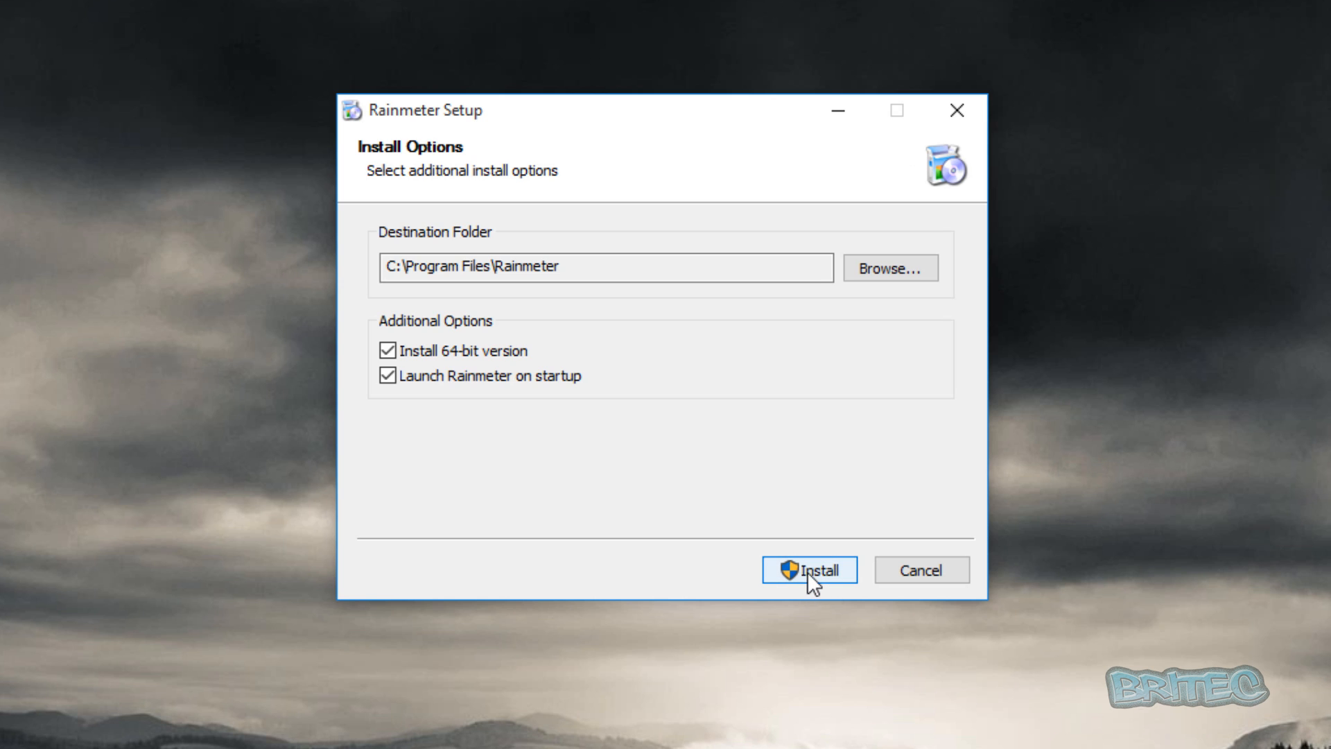
click(807, 571)
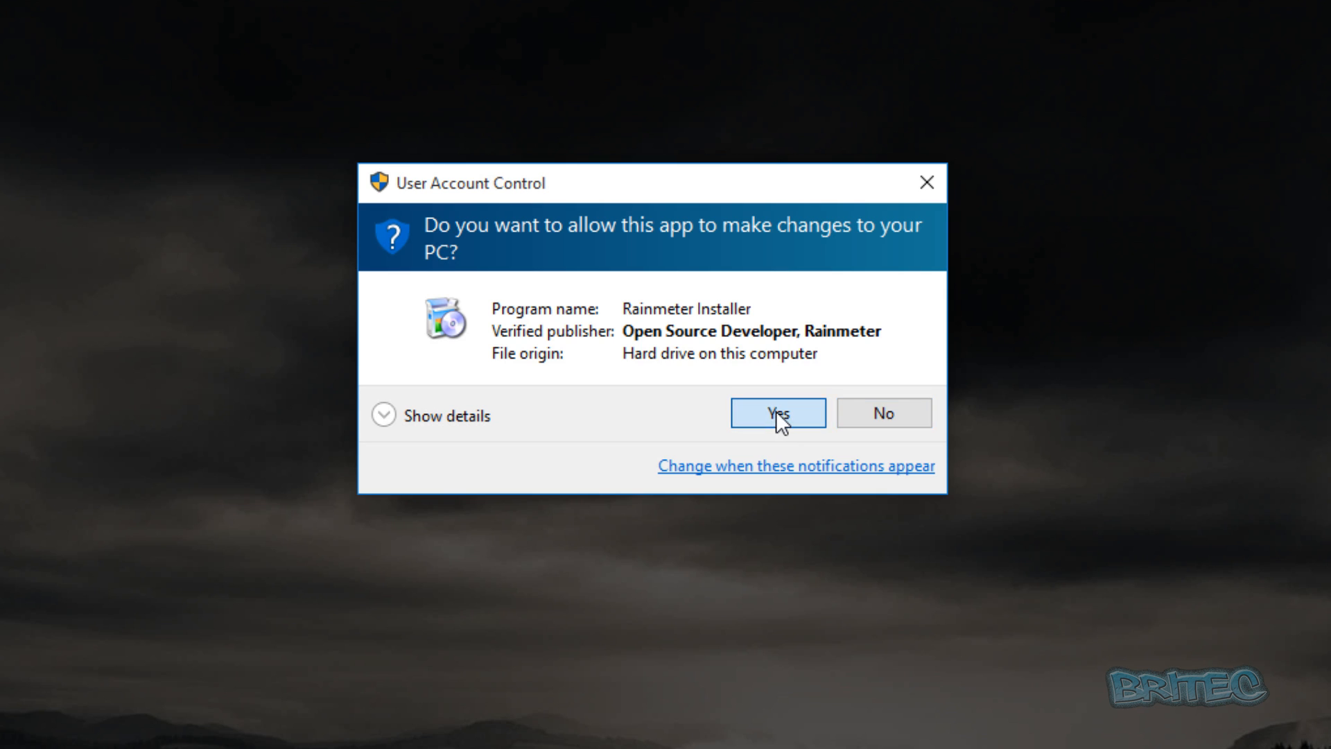
click(776, 410)
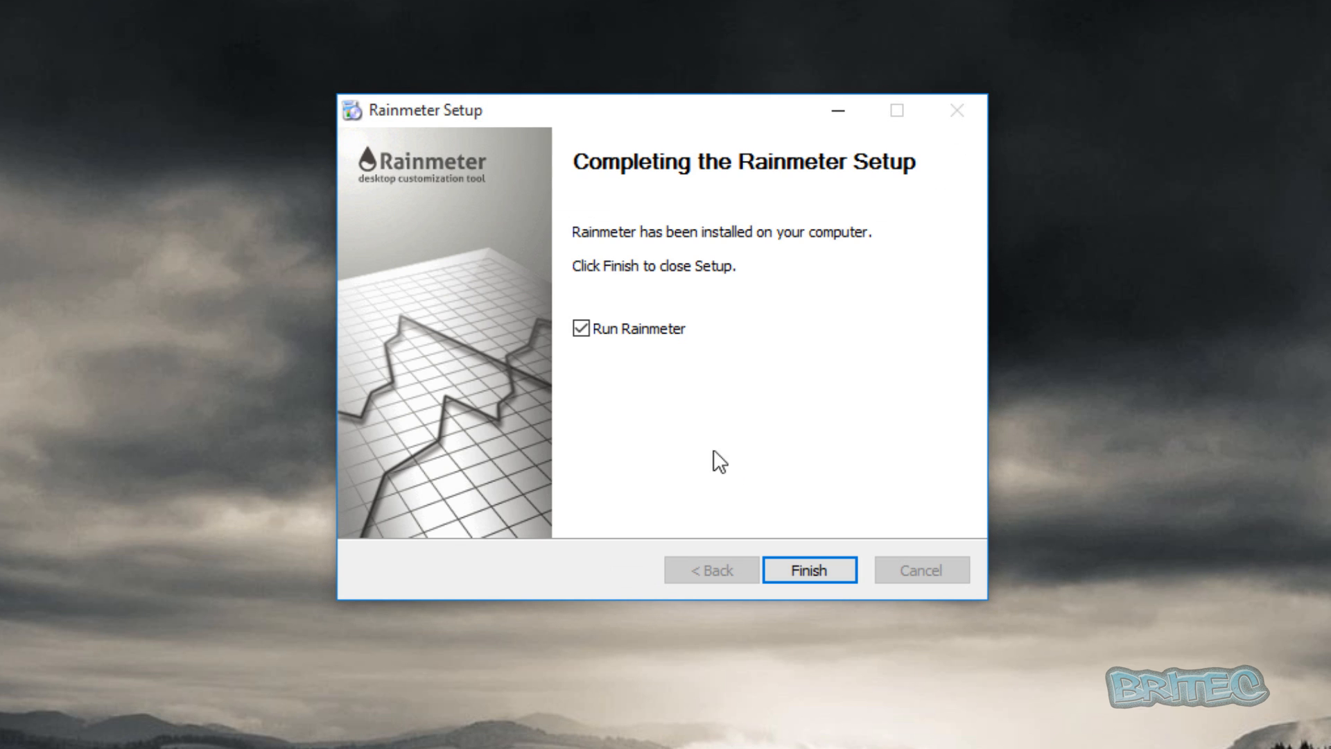
click(805, 565)
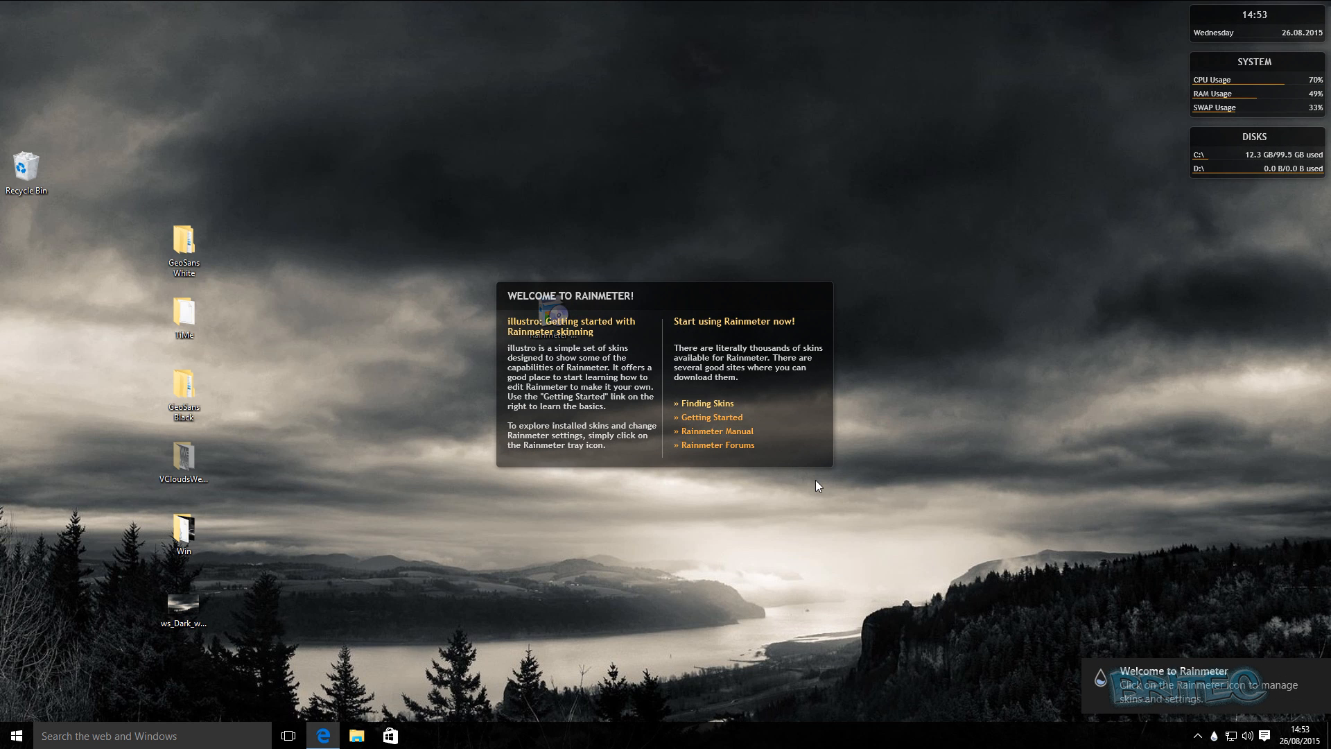
Unload the illustro Welcome and Disk skins from the desktop.
right_click(786, 383)
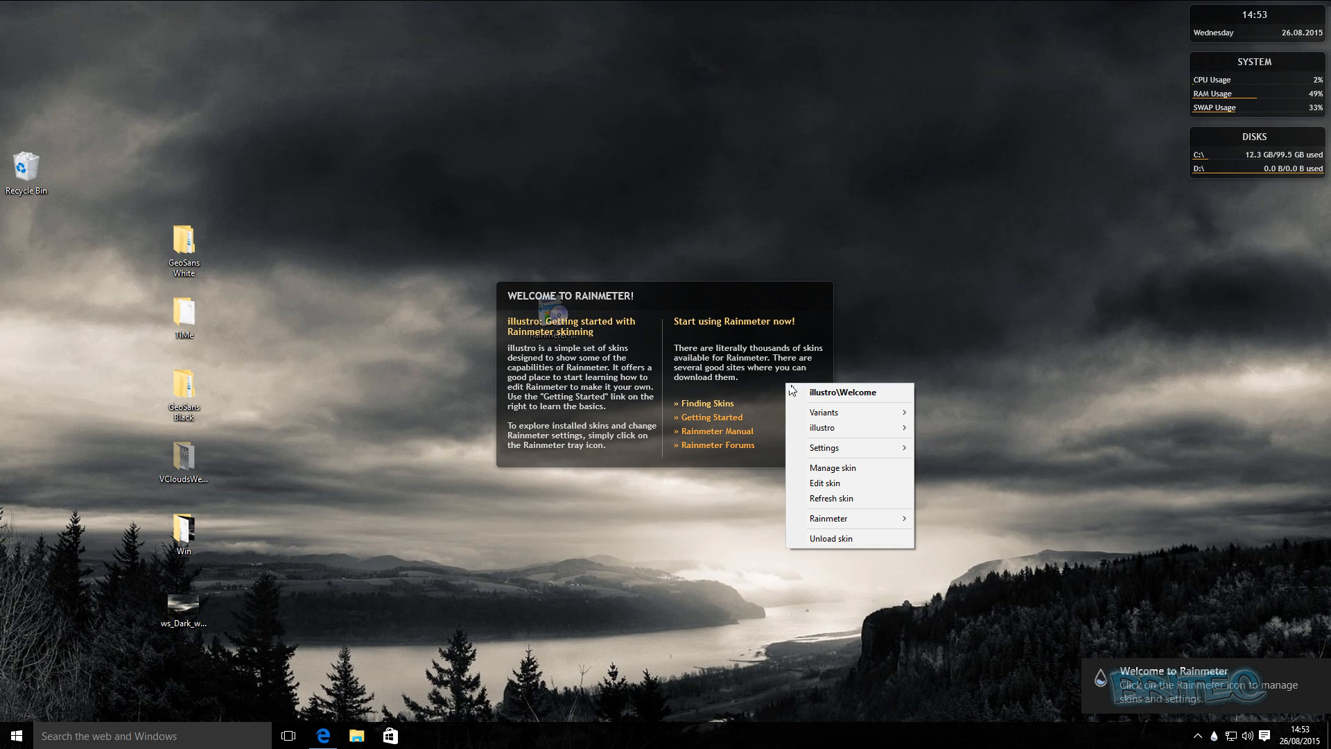
mouse_move(834, 412)
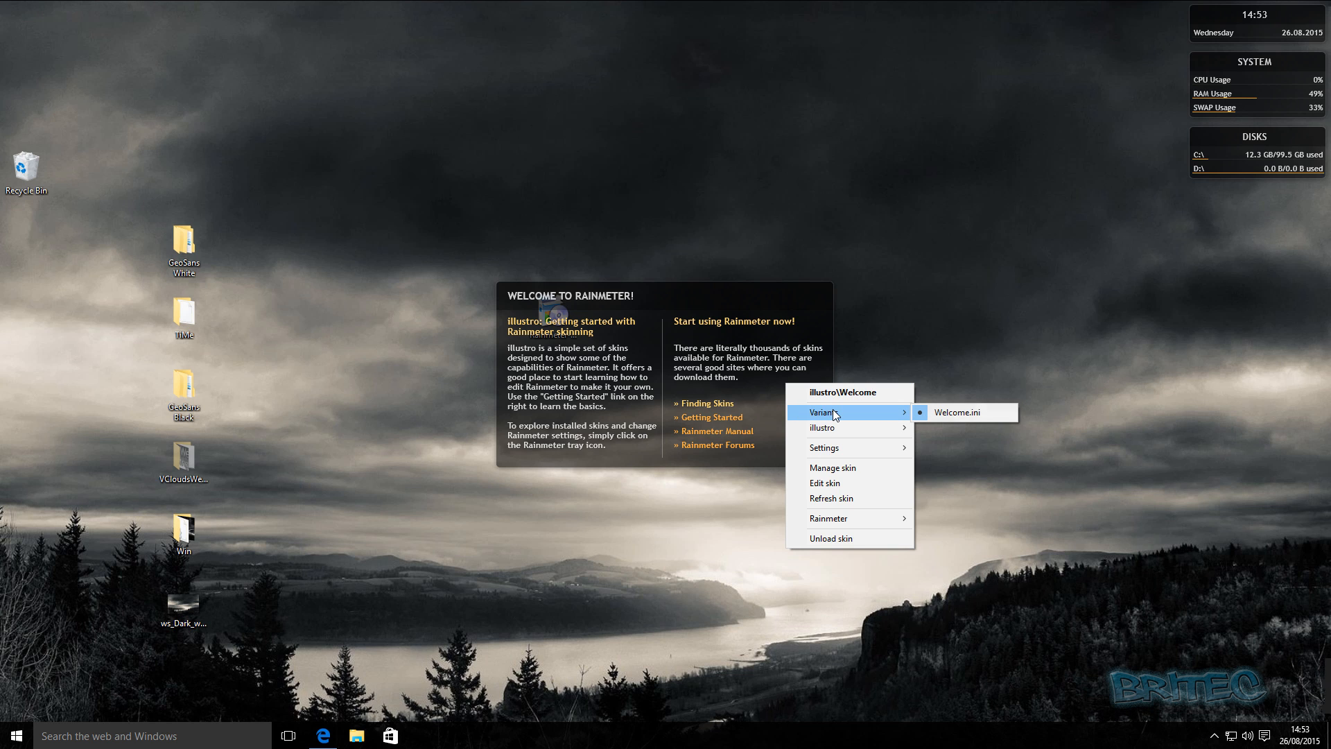
click(925, 414)
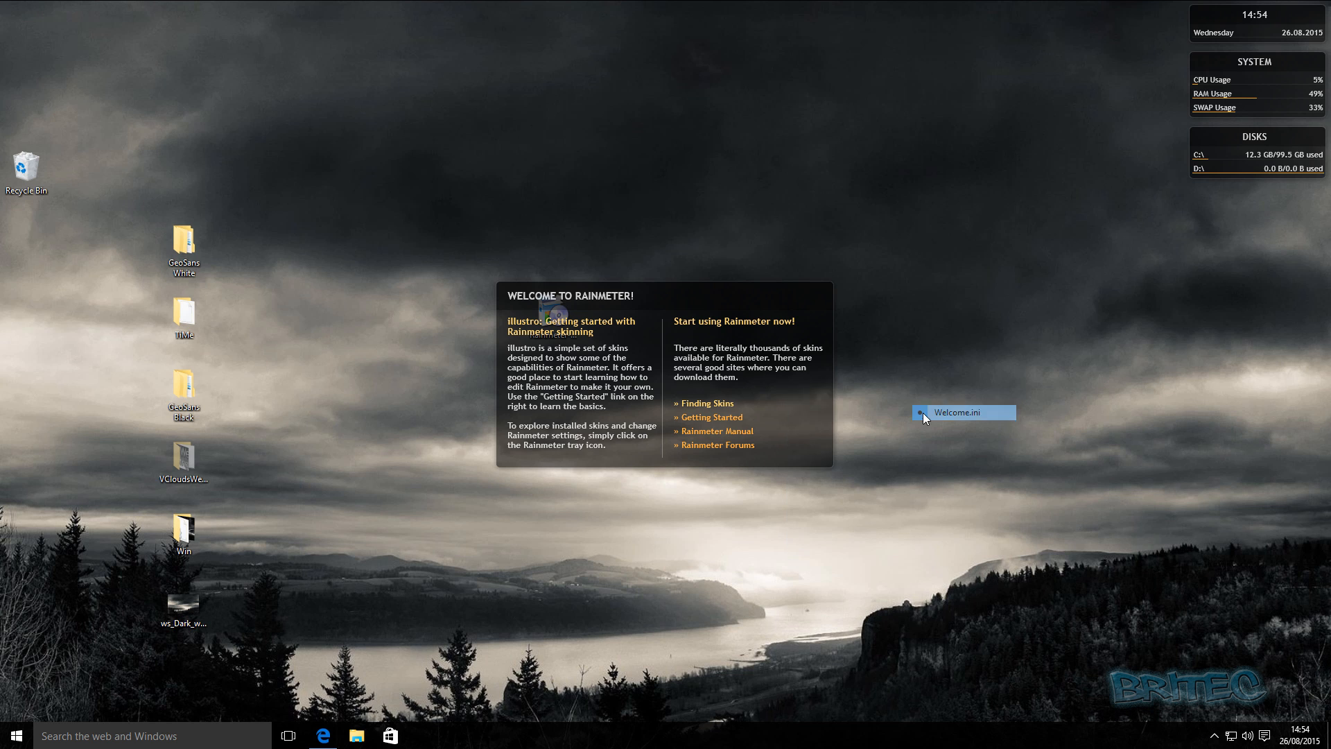
right_click(1251, 171)
mouse_move(1252, 195)
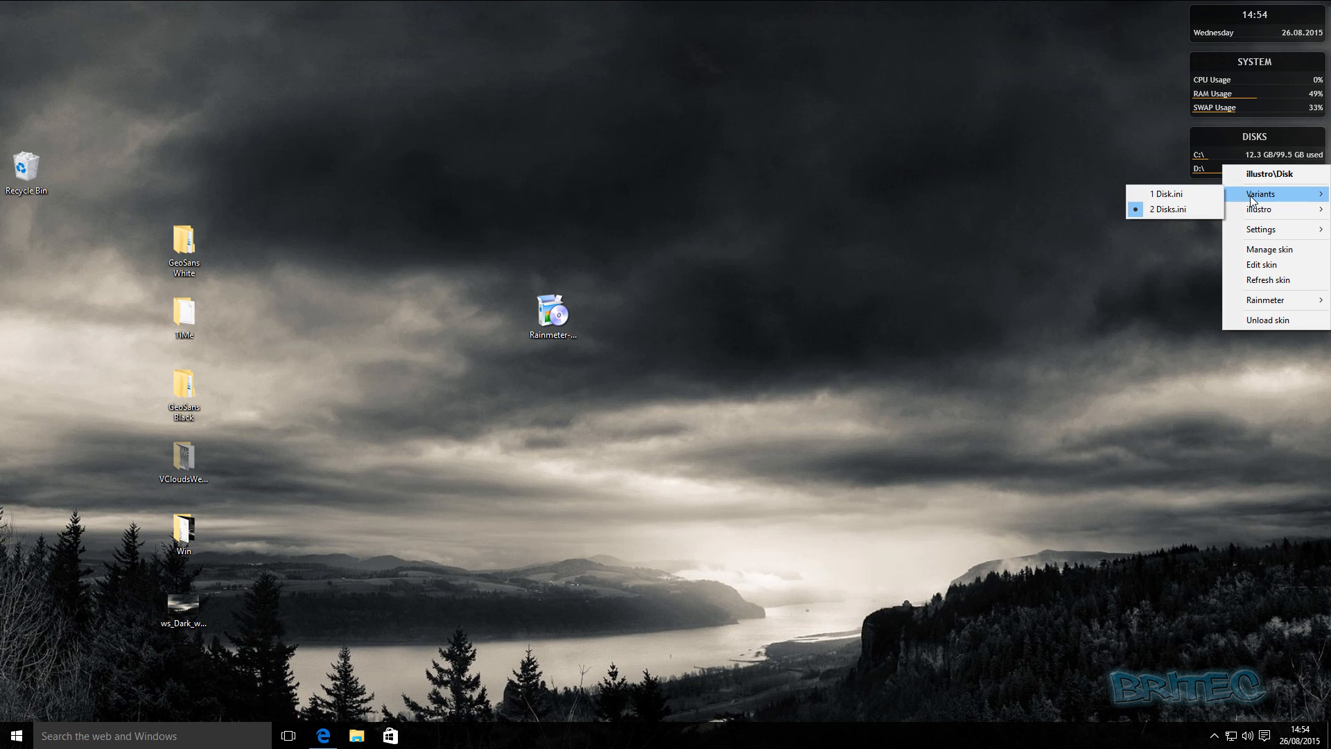
click(1134, 210)
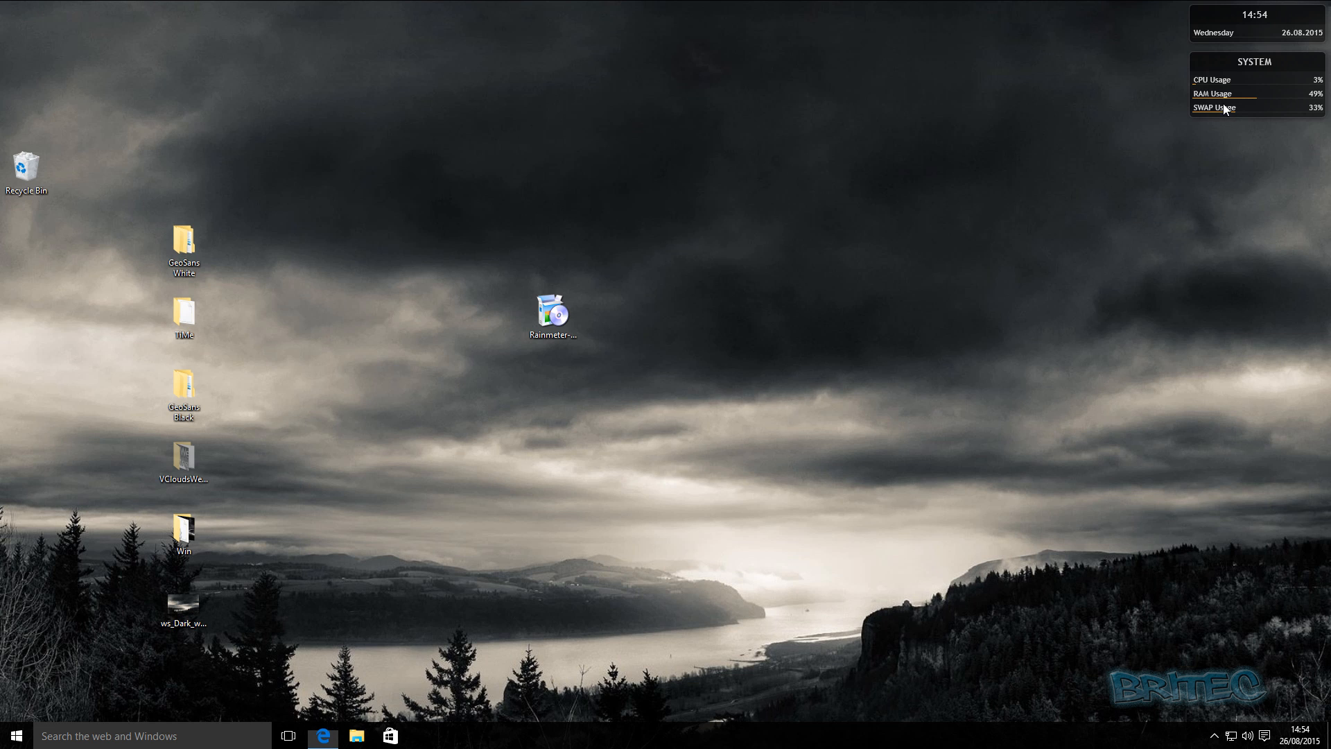
Unload the illustro System and Clock skins from the desktop.
right_click(1224, 104)
mouse_move(1248, 132)
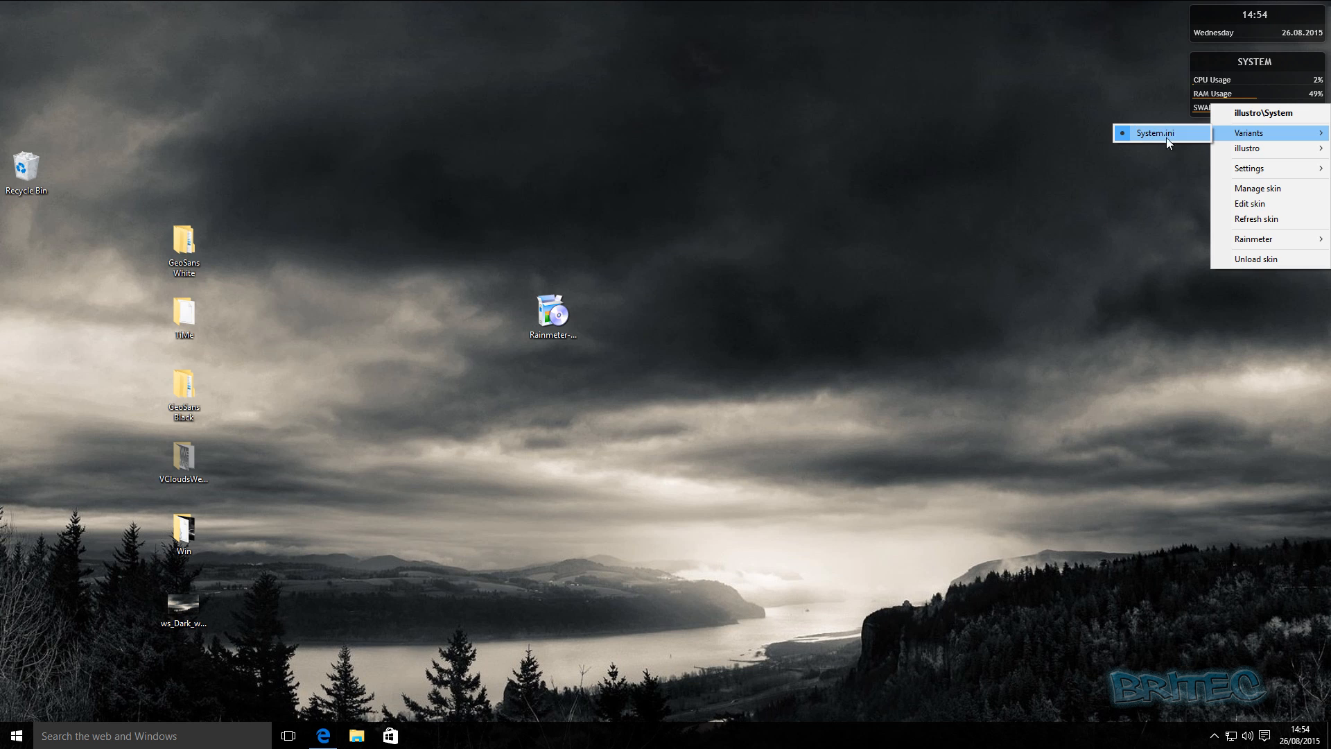
click(1122, 135)
right_click(1221, 30)
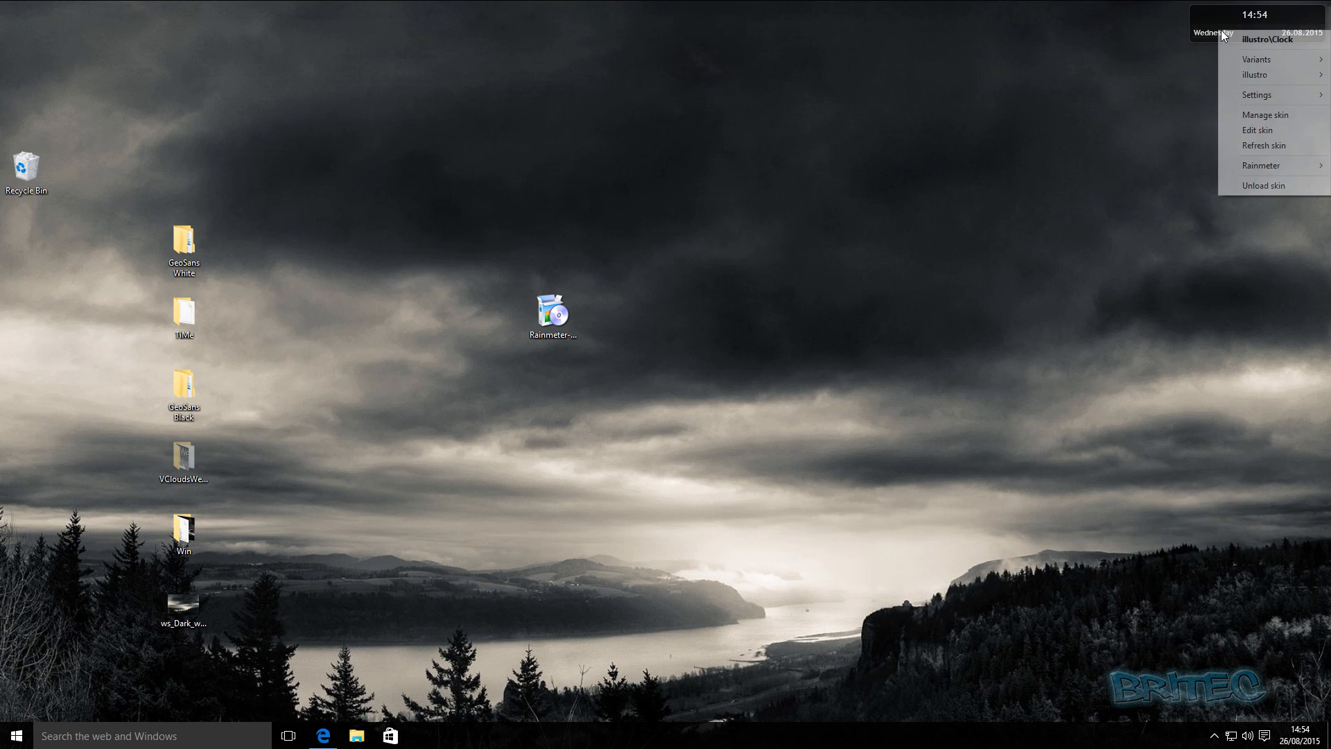
mouse_move(1237, 64)
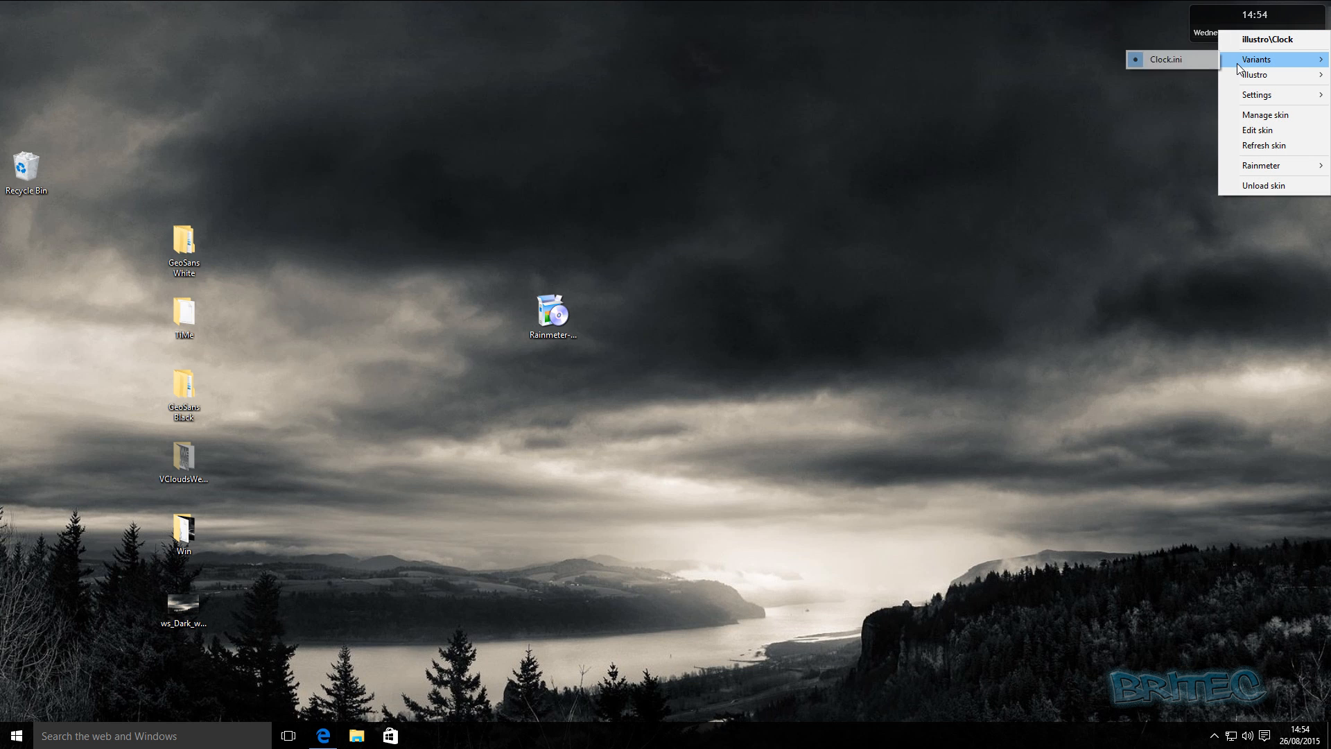
click(1135, 61)
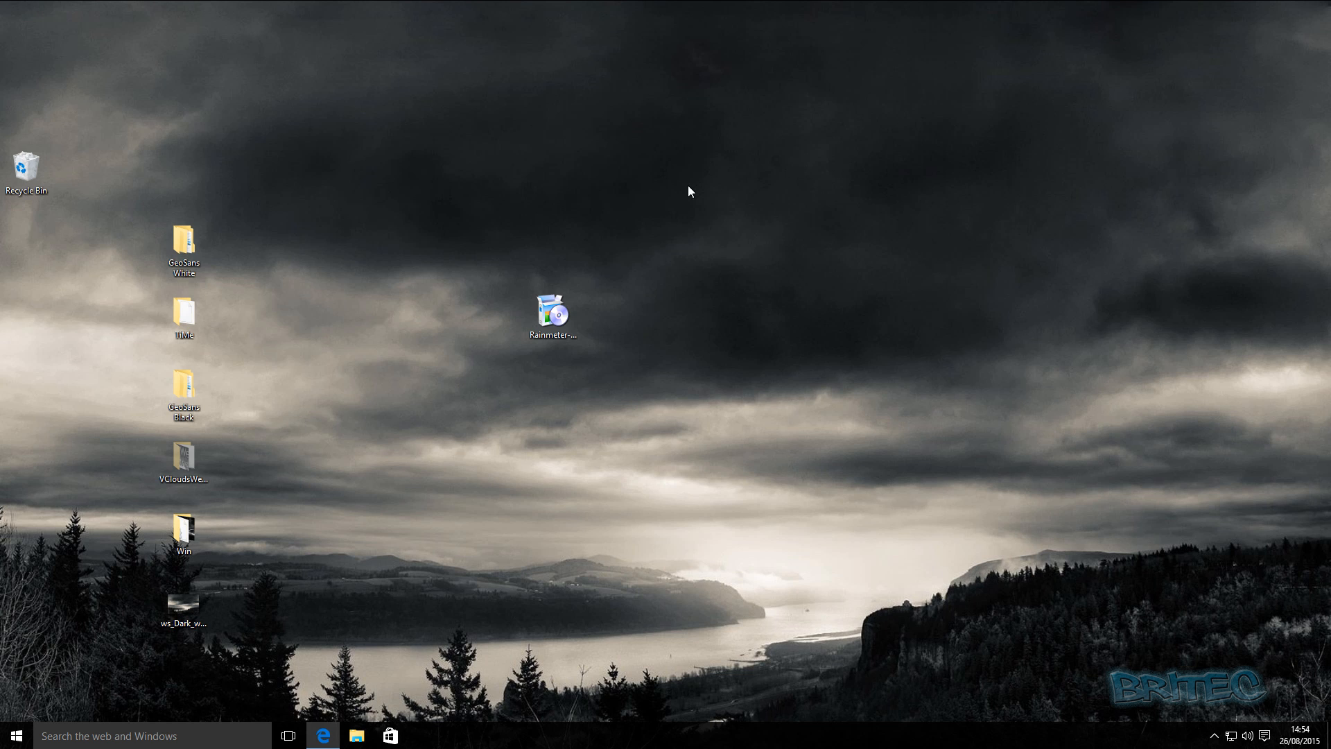
Move the Rainmeter installer icon back above the GeoSans White folder and open the Manage Rainmeter window.
drag(545, 305, 173, 140)
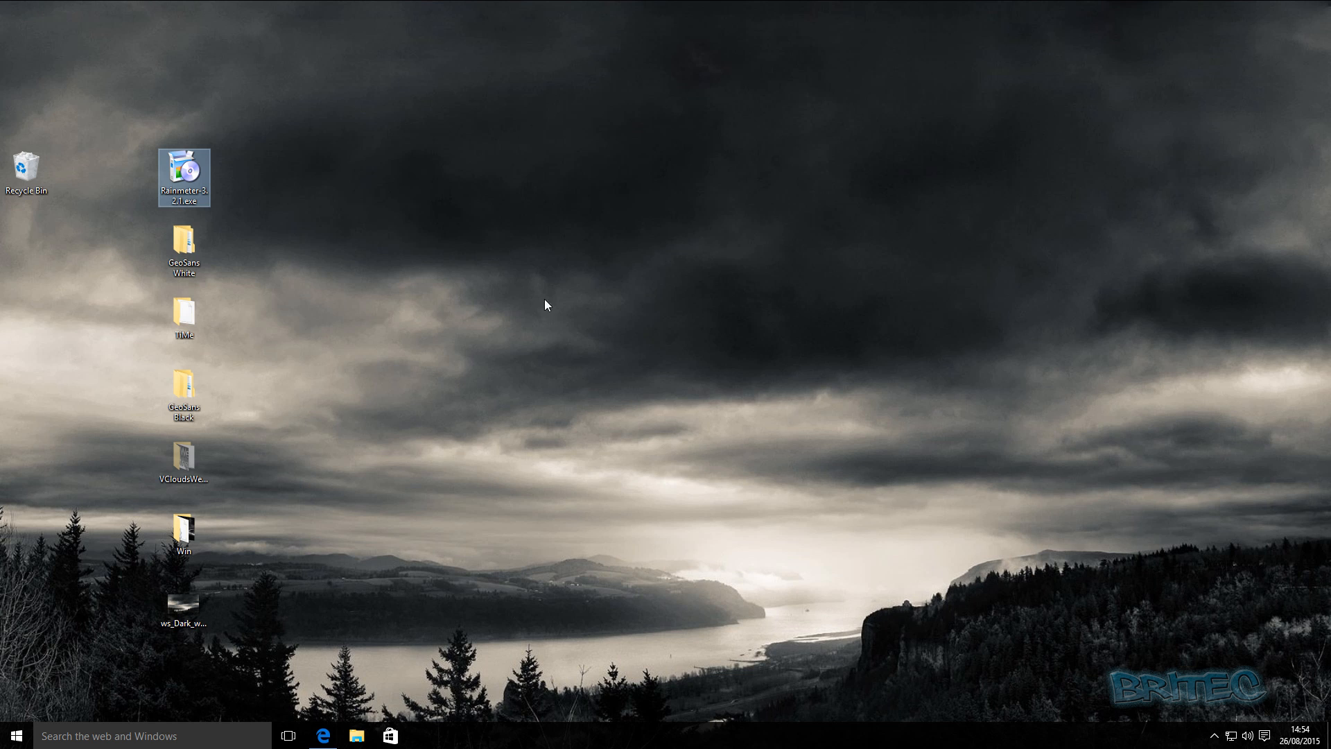
click(184, 391)
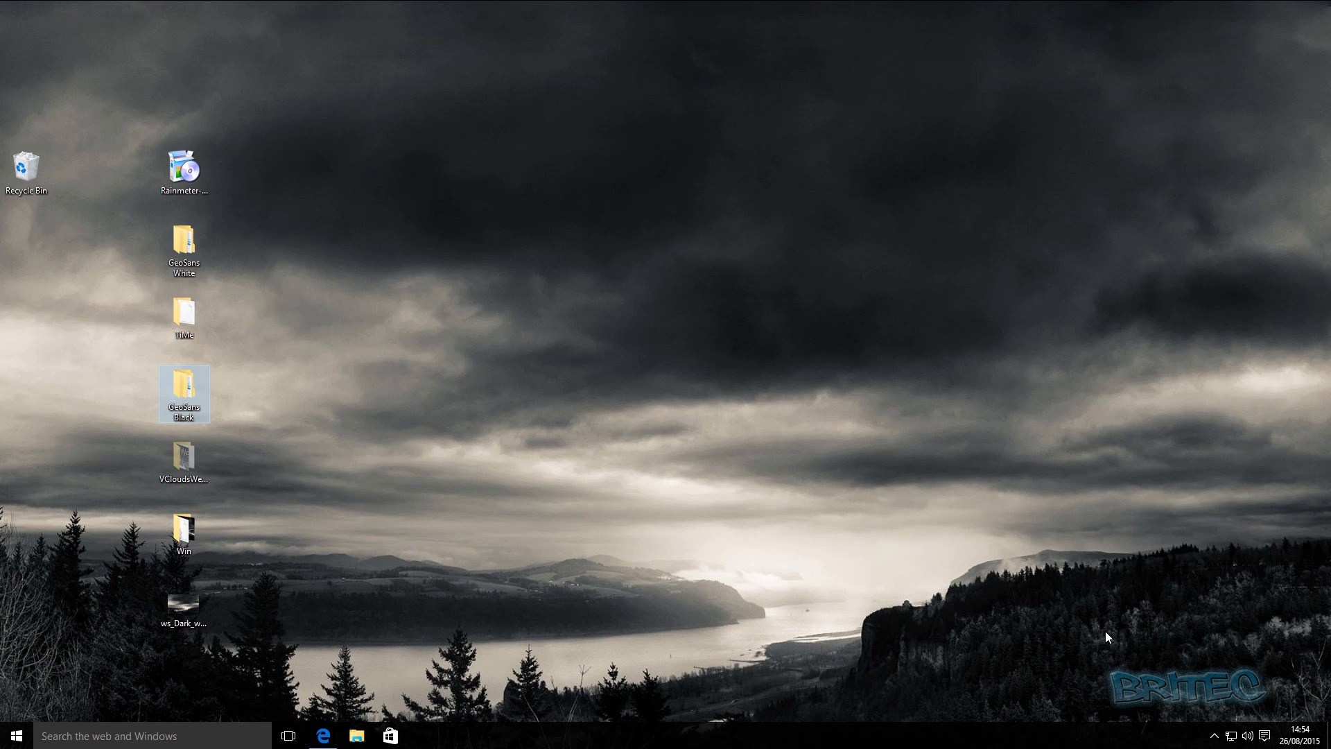
click(1214, 736)
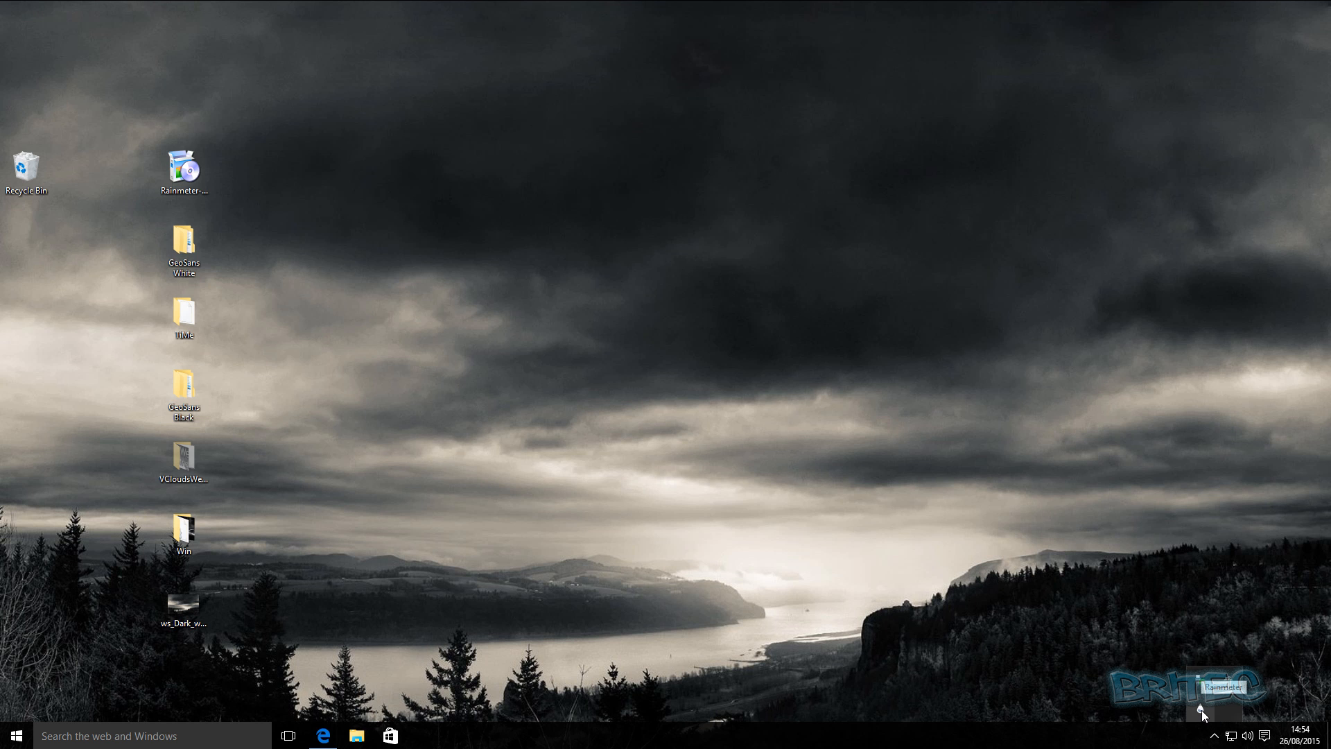
click(1201, 708)
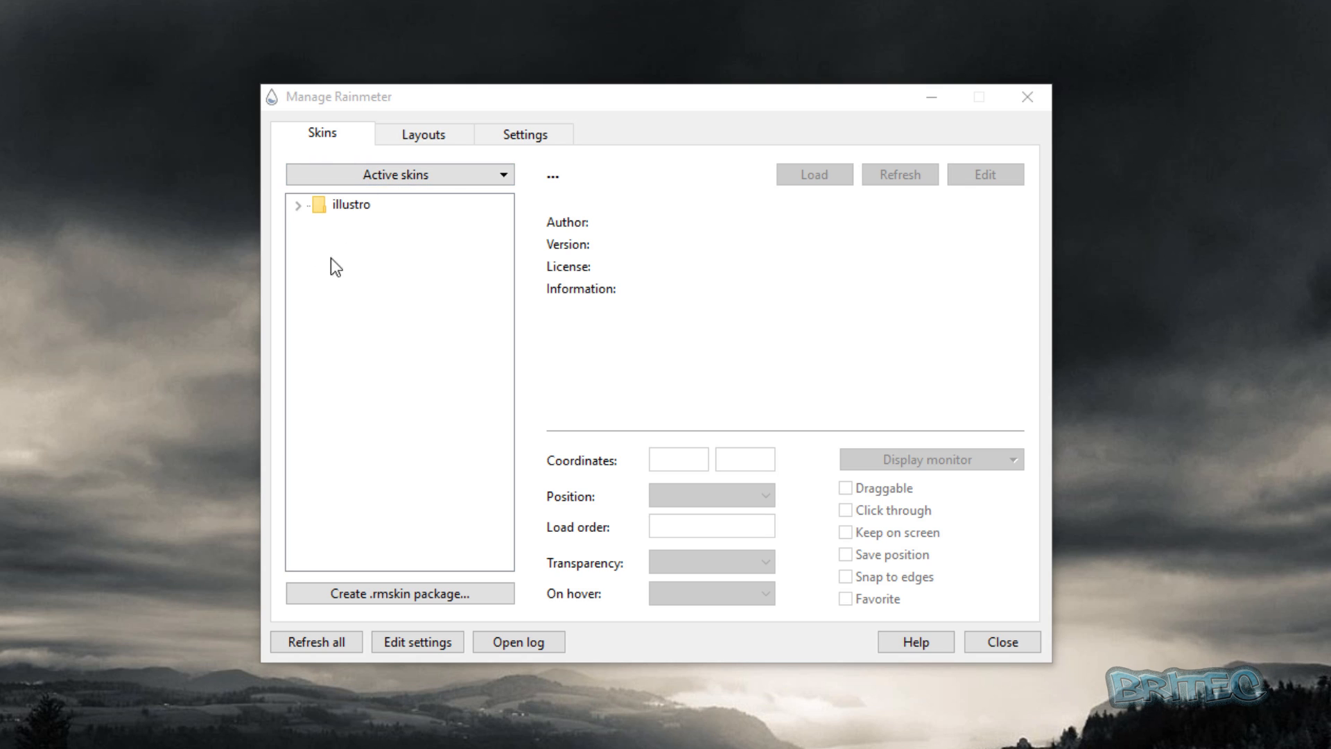
click(460, 319)
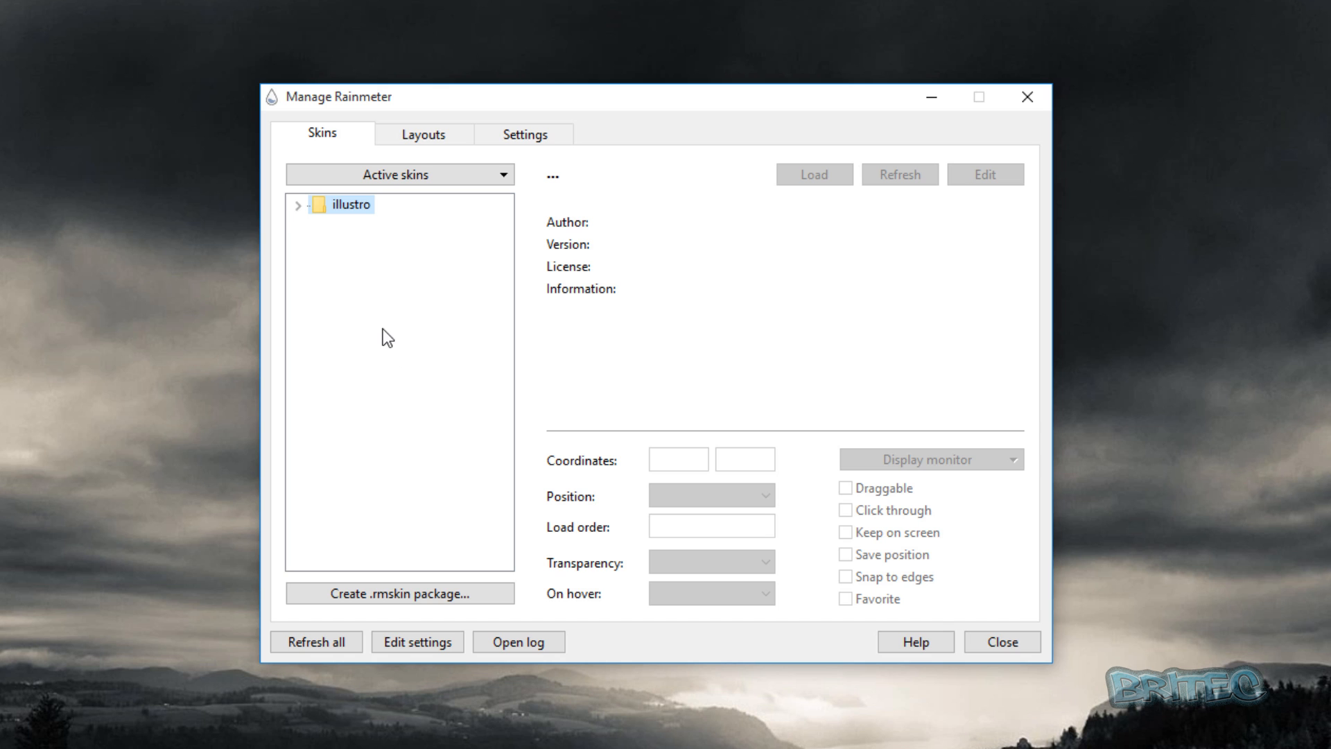
Start a new .rmskin package with the name geosans, author geosans and version v2.
click(330, 593)
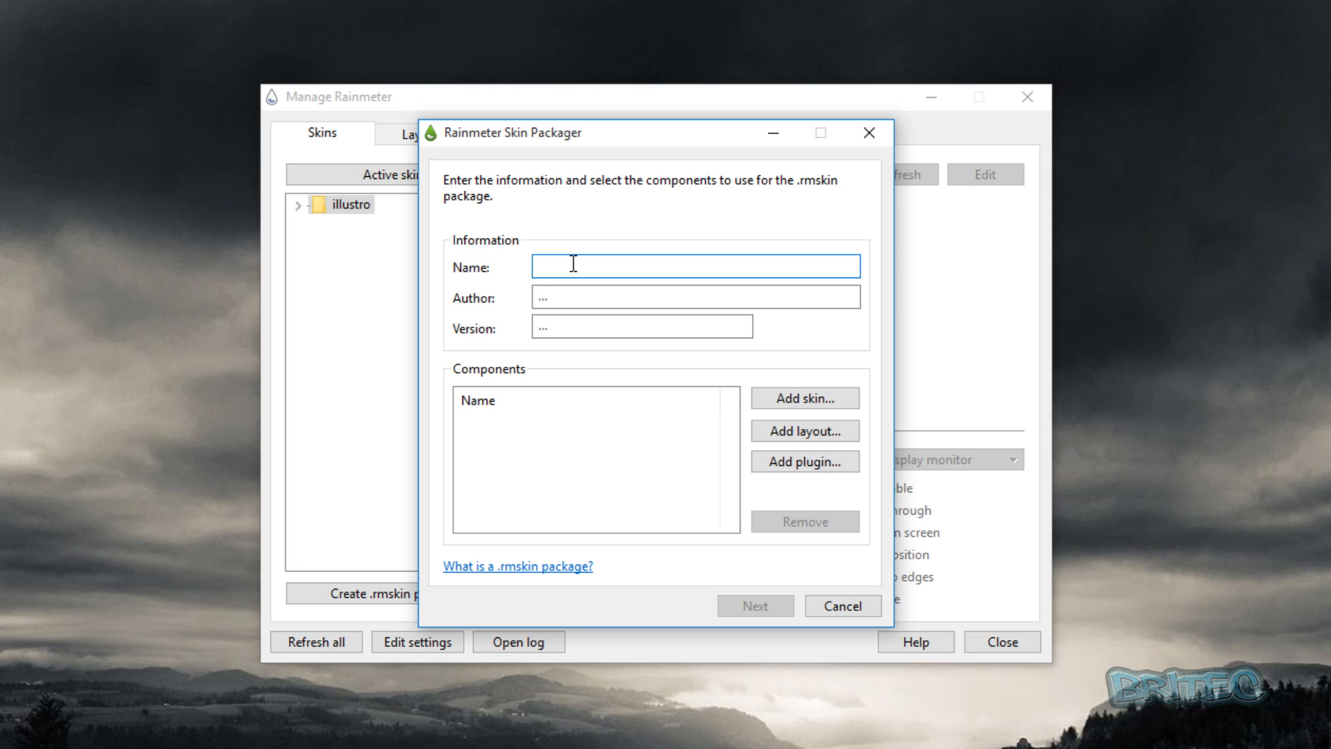
text(geosans)
click(556, 296)
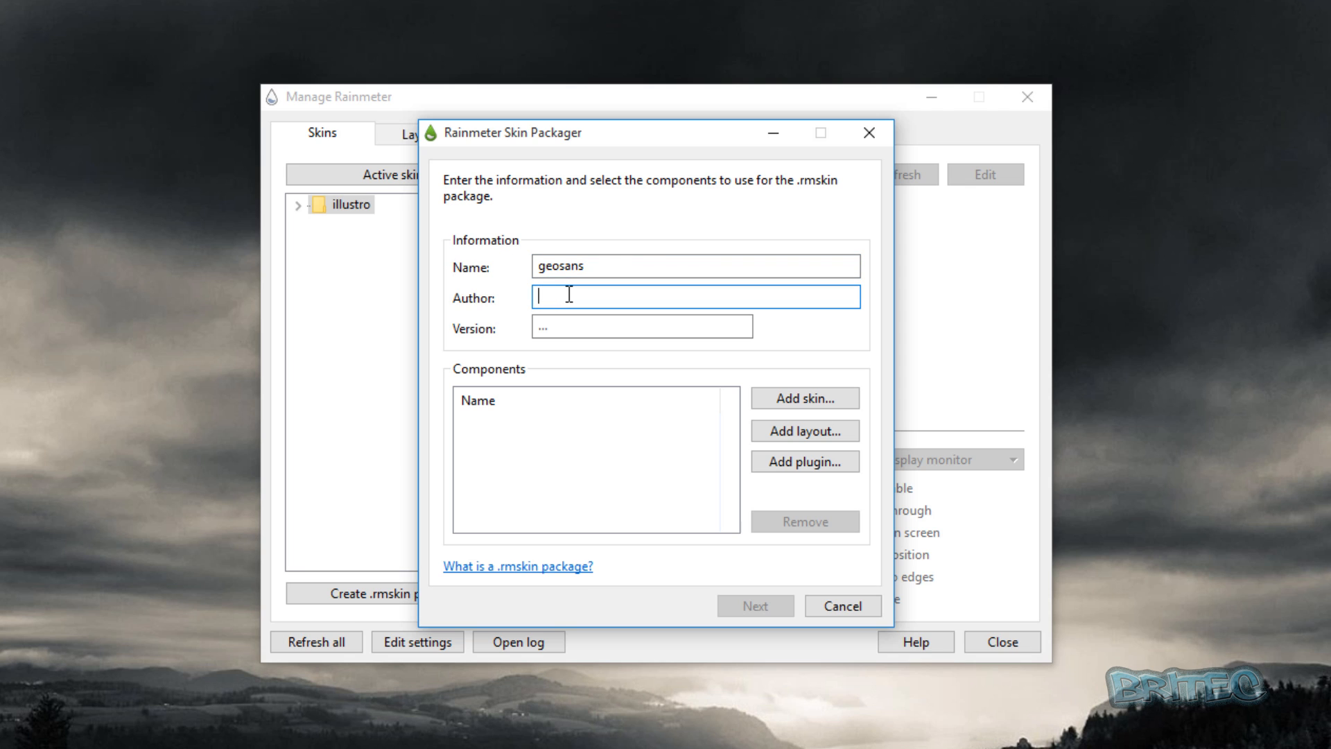
text(geosans)
click(552, 328)
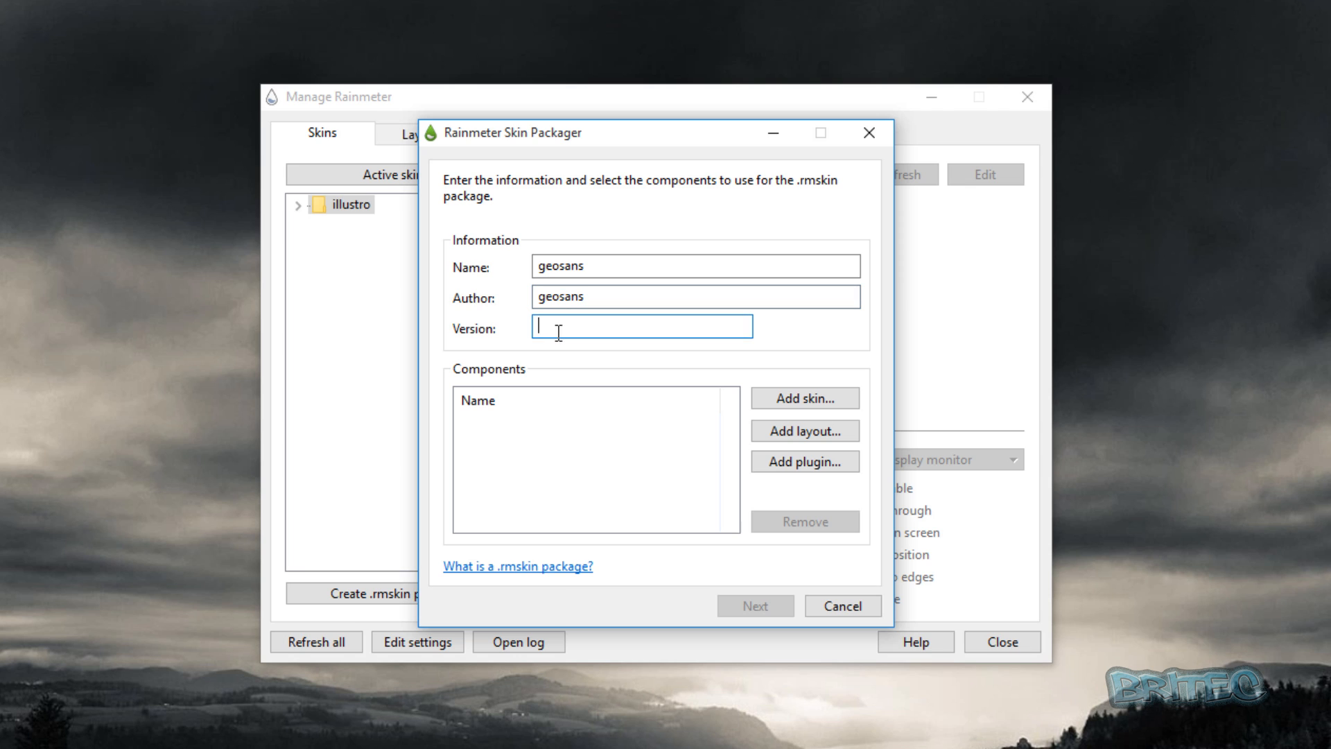
text(v2)
Add the GeoSans White folder from the desktop as the package's custom skin folder.
click(783, 398)
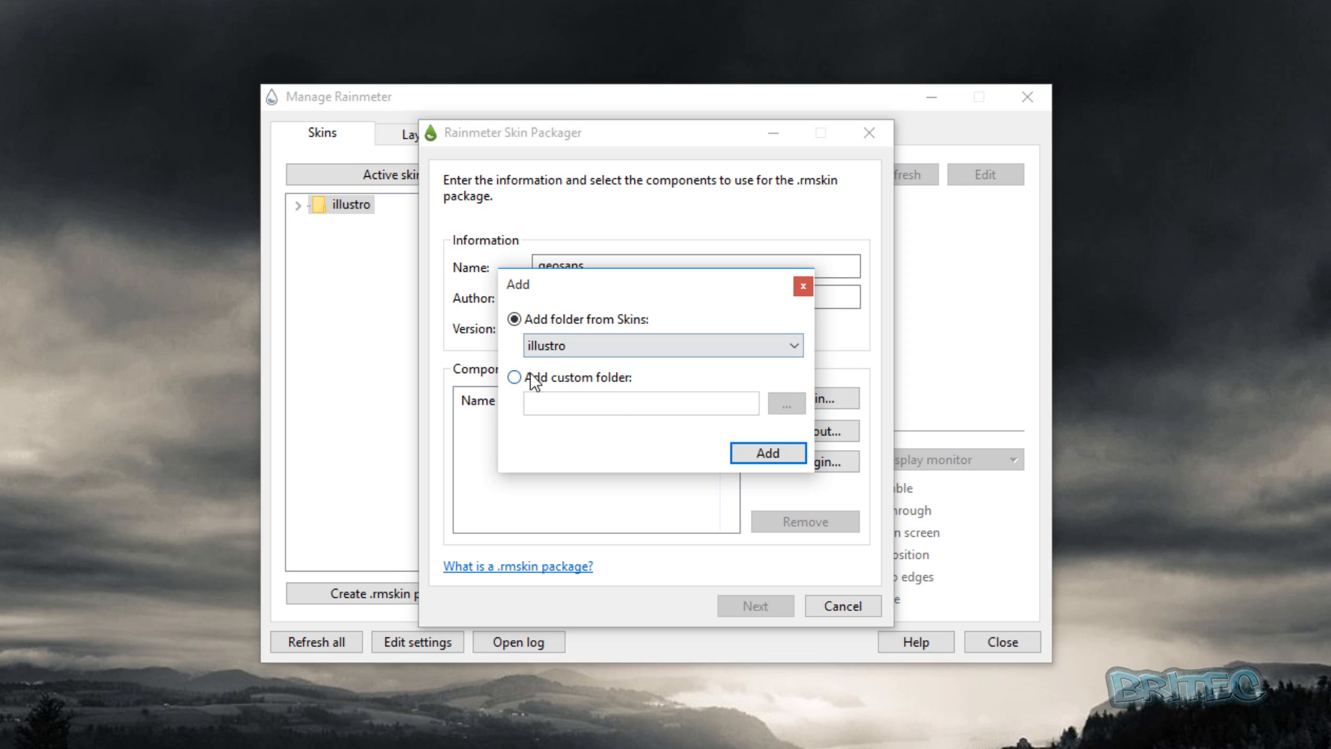
click(532, 378)
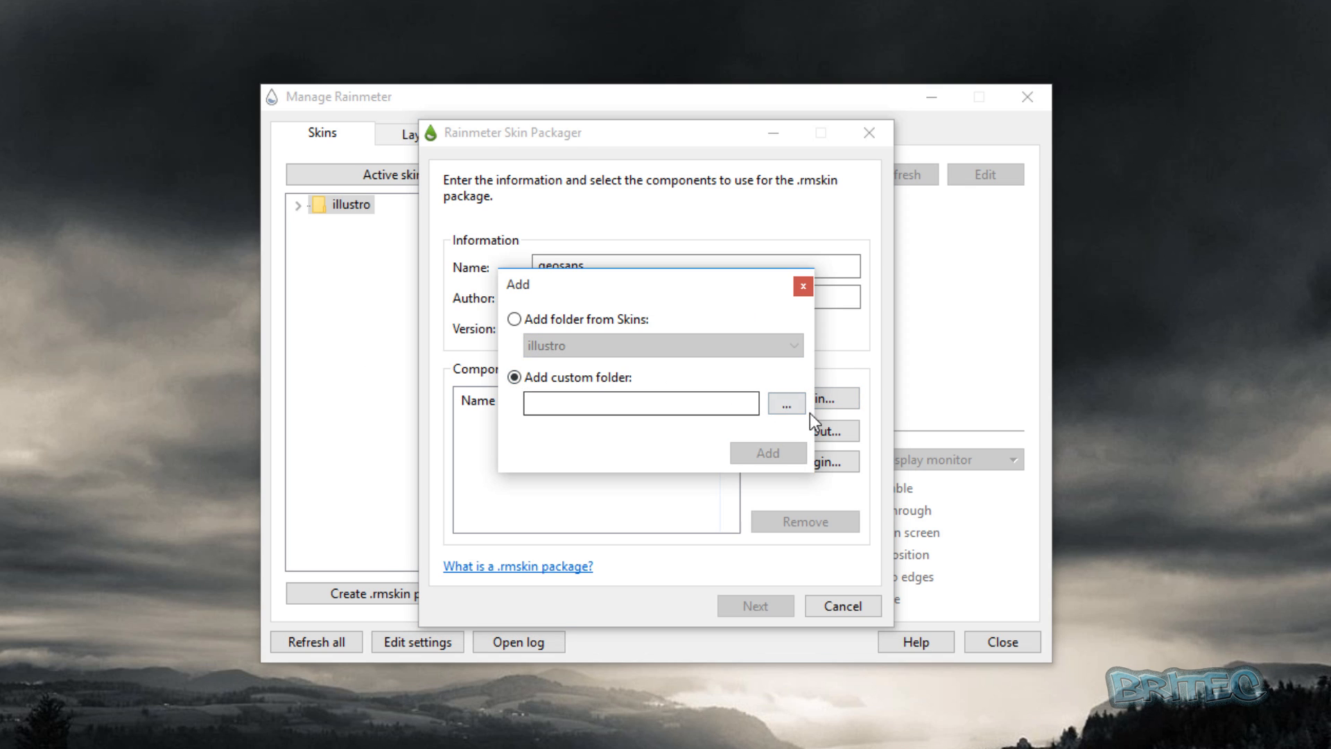
click(784, 408)
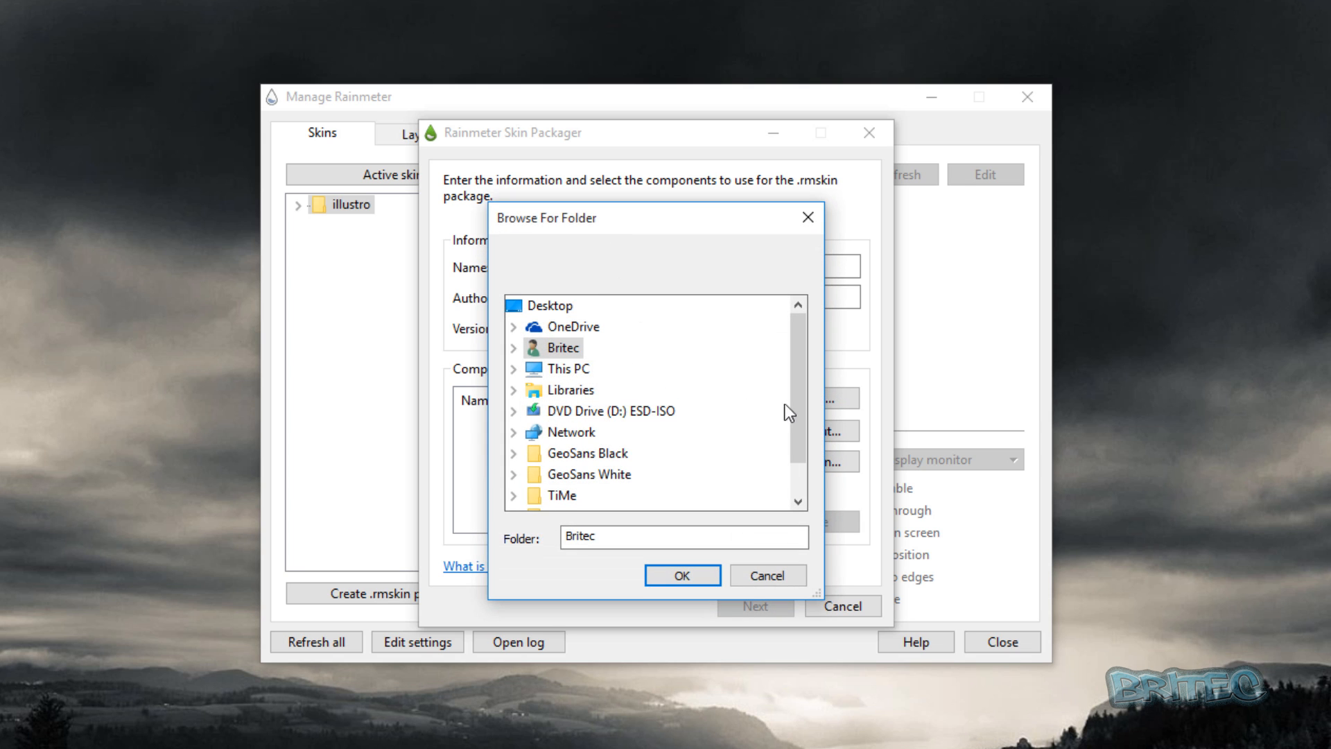
double_click(605, 474)
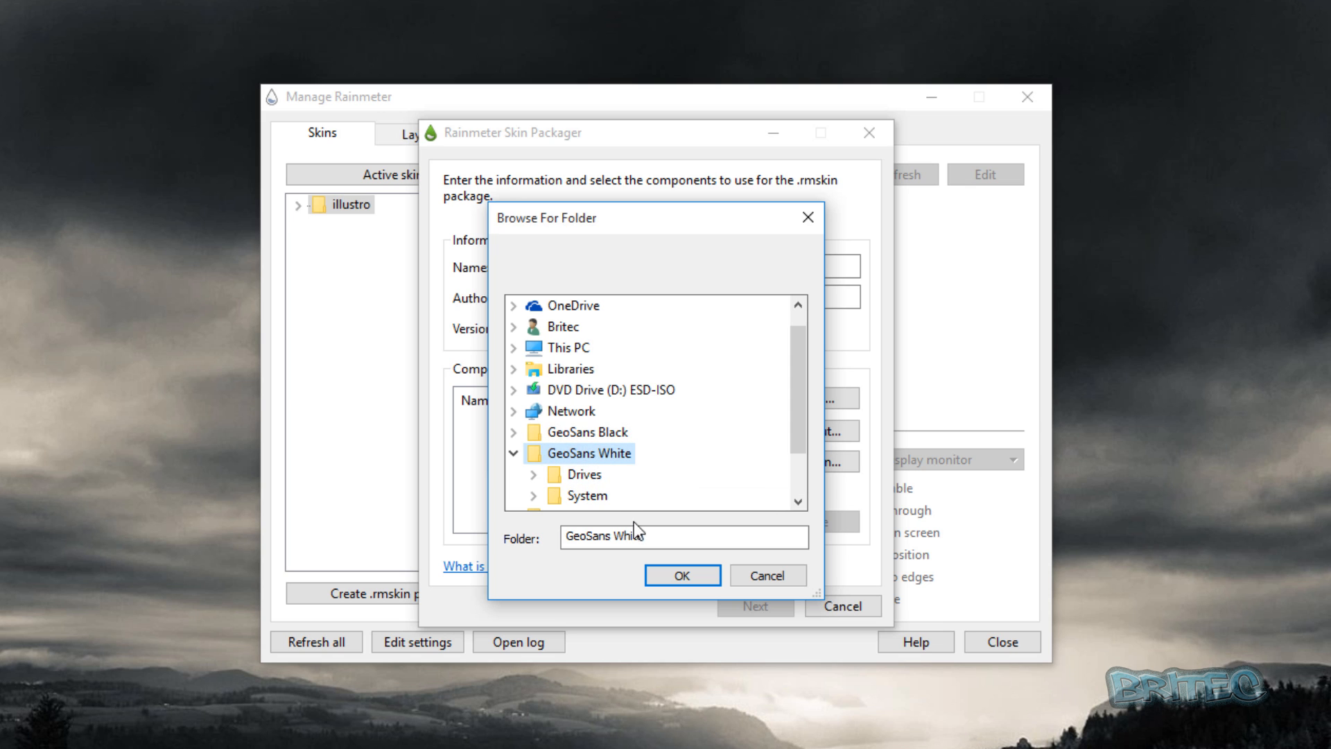
click(678, 583)
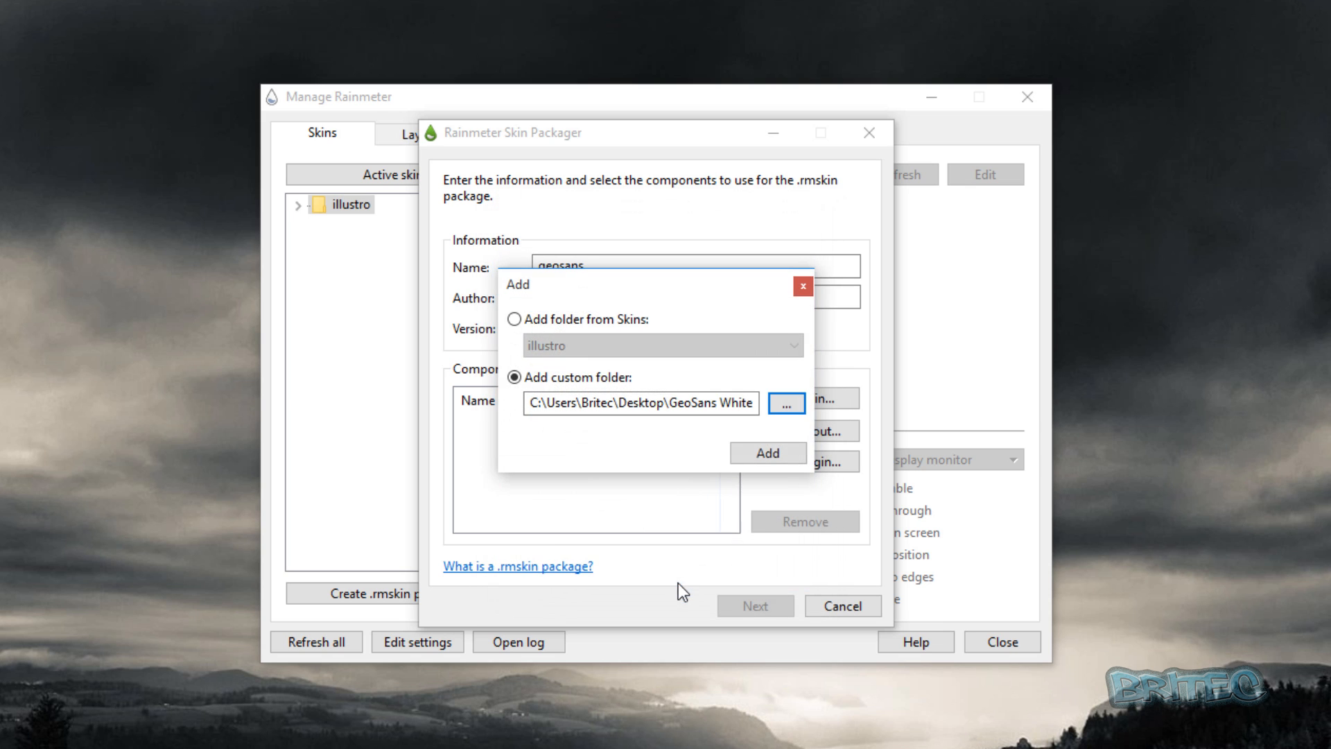
click(762, 455)
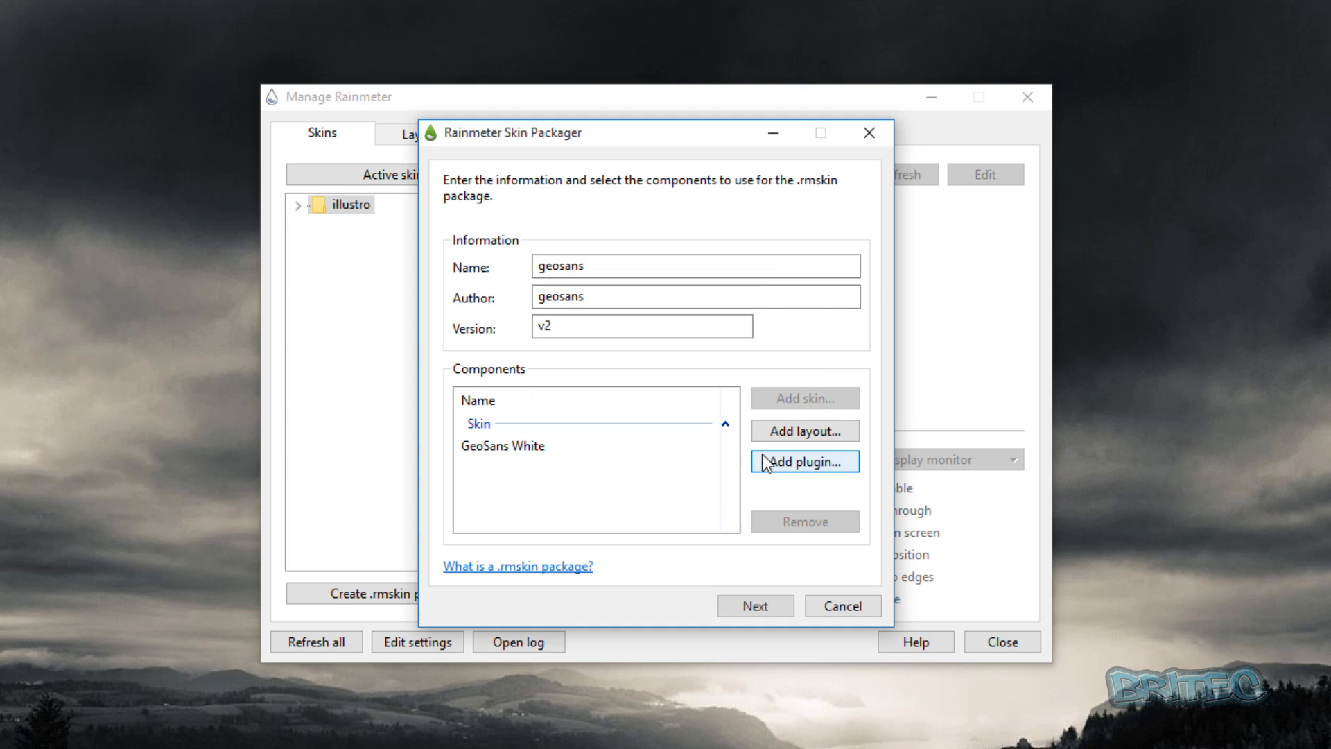
click(513, 447)
Create the geosans_v2.rmskin package with minimum Windows version 7, and place its file below the Recycle Bin.
click(753, 605)
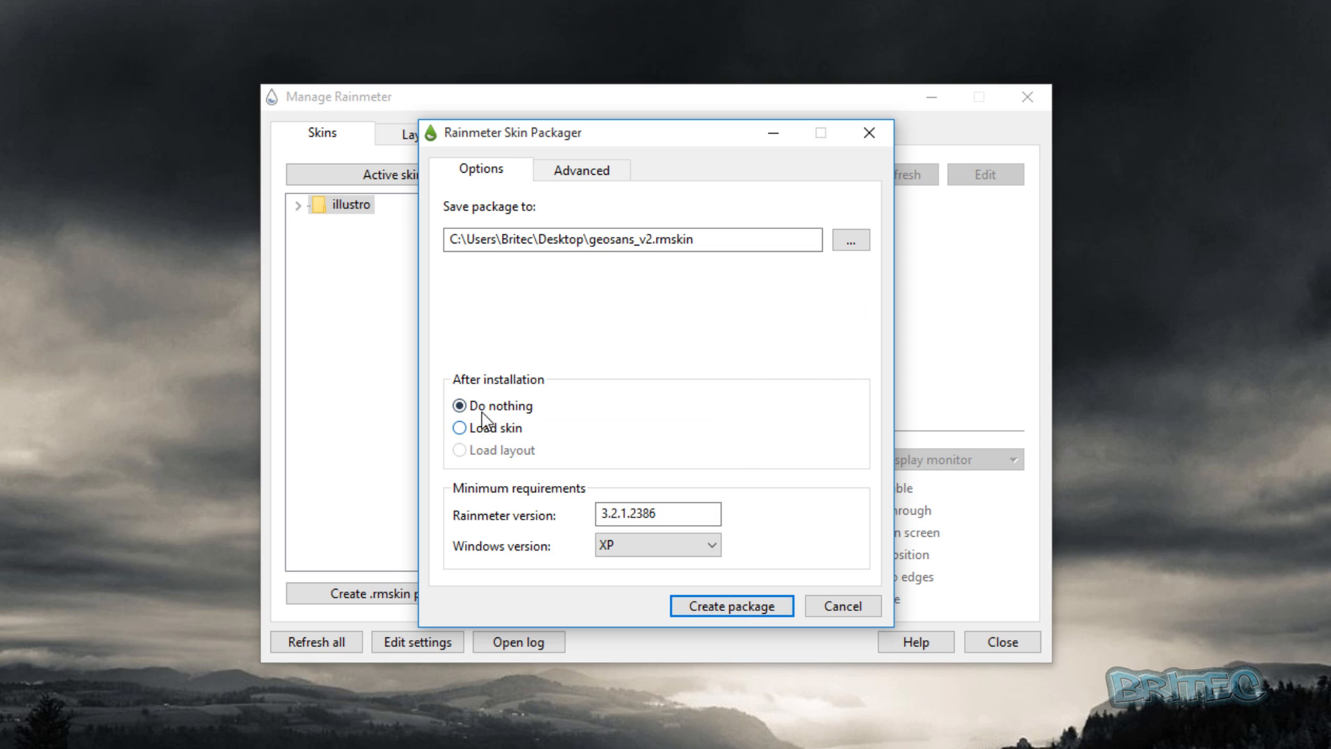
click(645, 544)
click(626, 598)
click(741, 613)
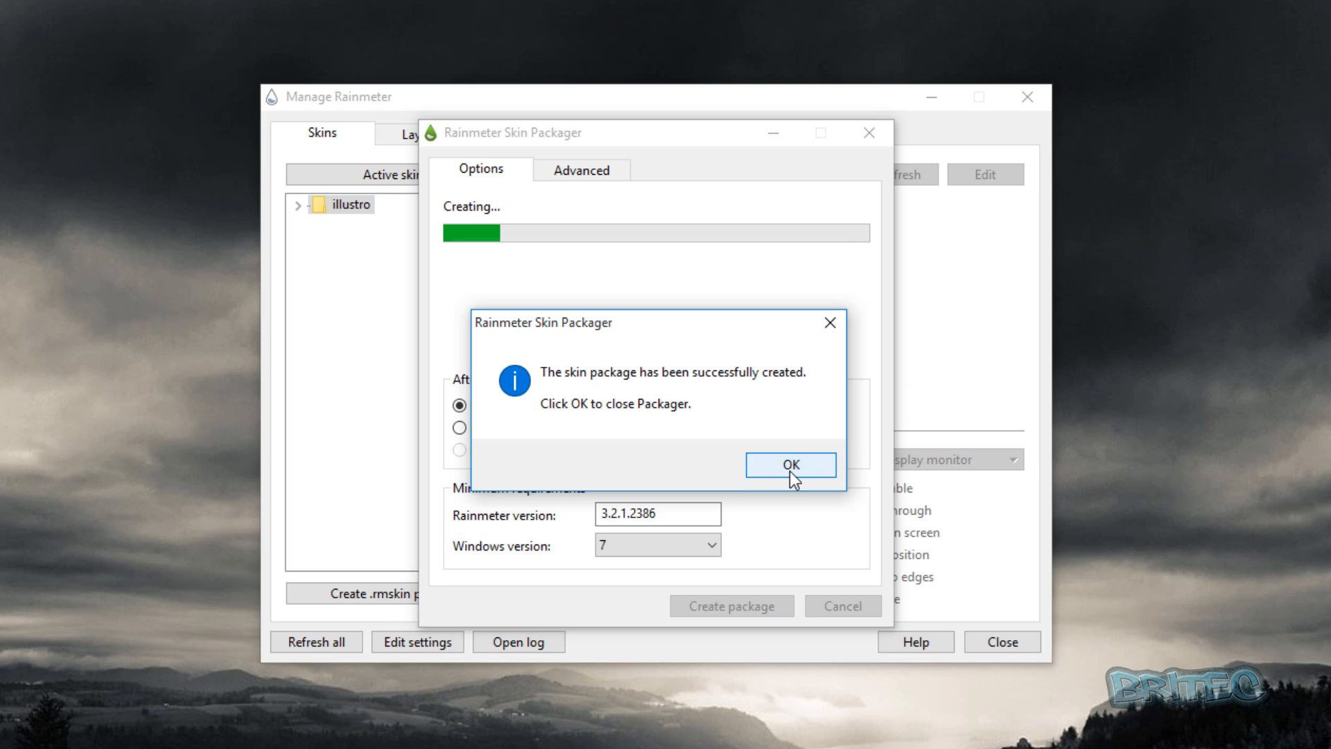
click(790, 472)
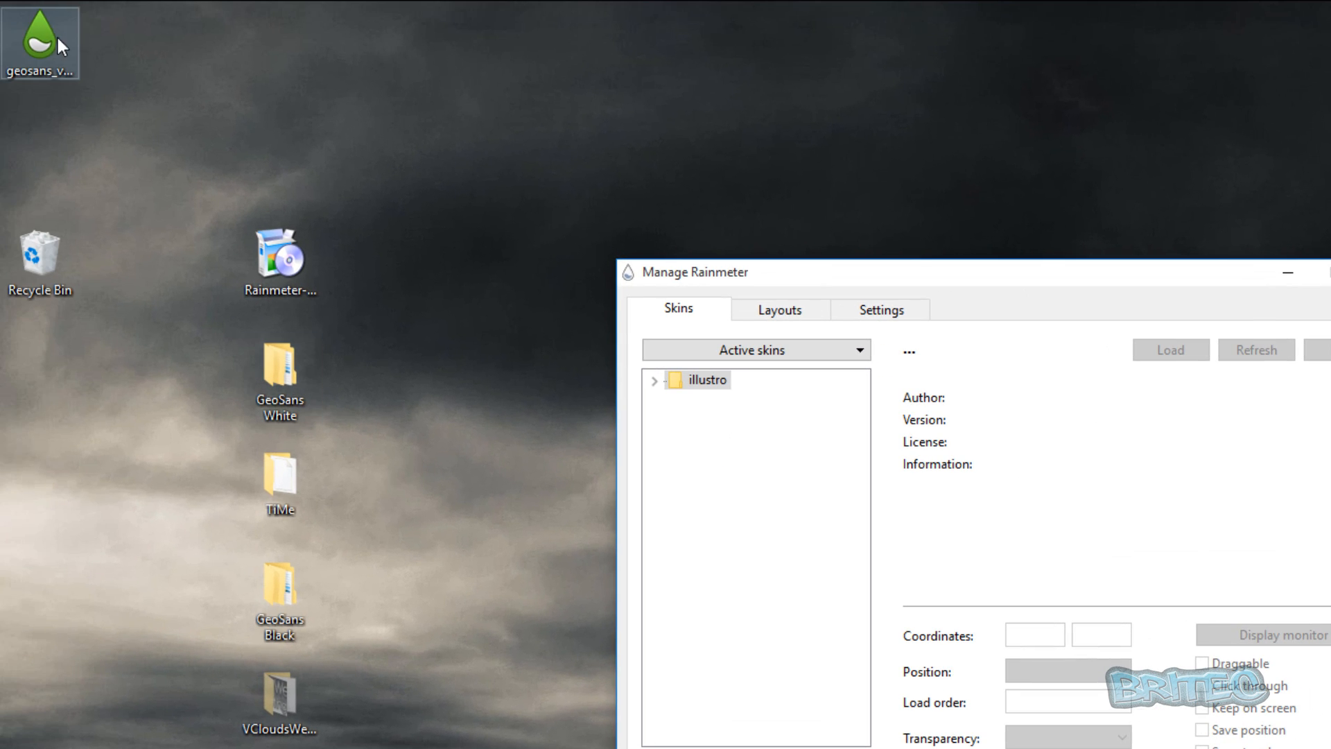
drag(46, 55, 60, 415)
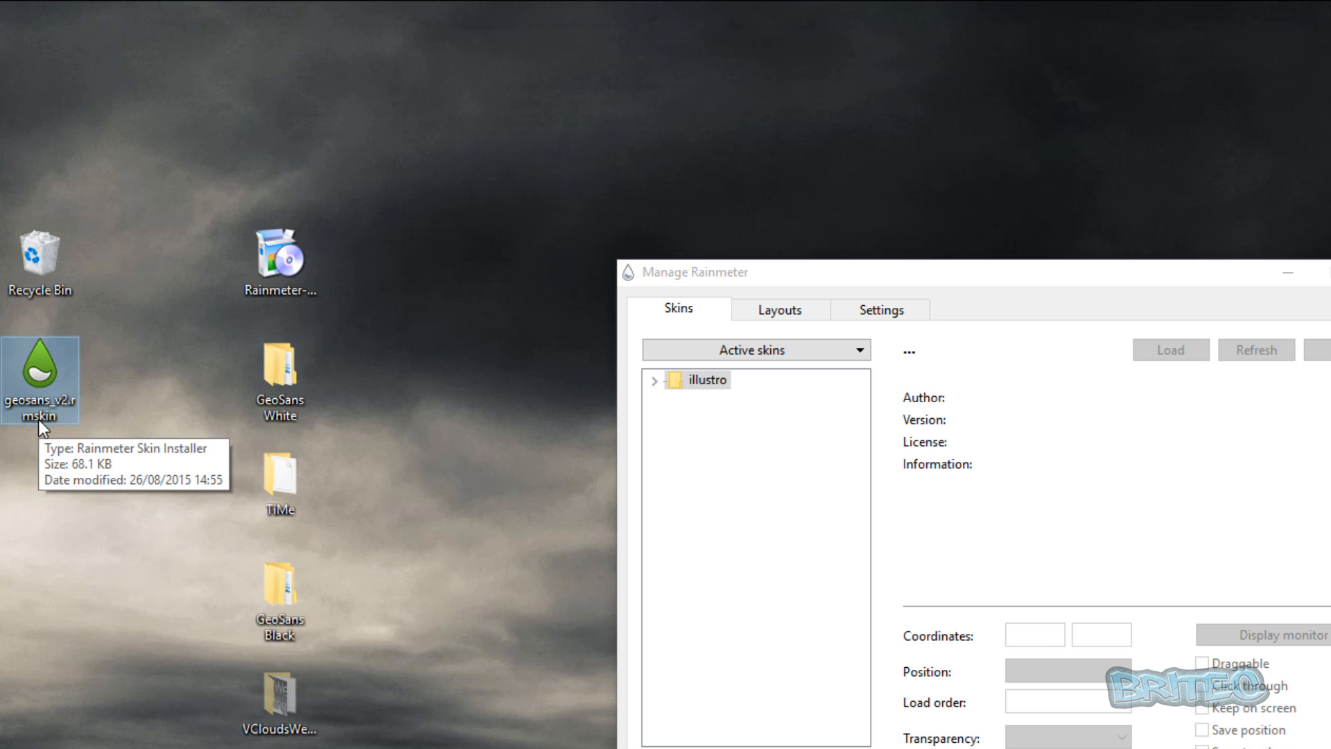
Install the geosans_v2.rmskin package from the desktop and reopen the Manage Rainmeter window.
double_click(35, 399)
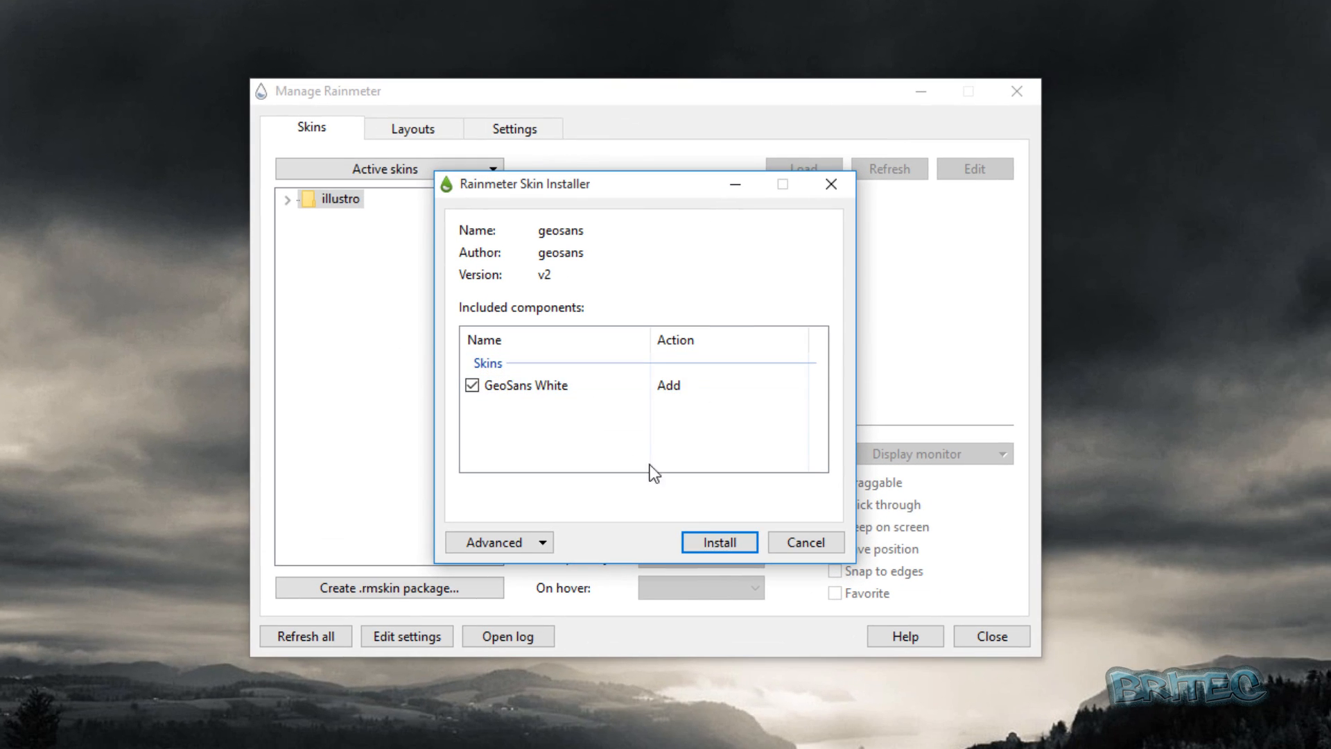
click(714, 542)
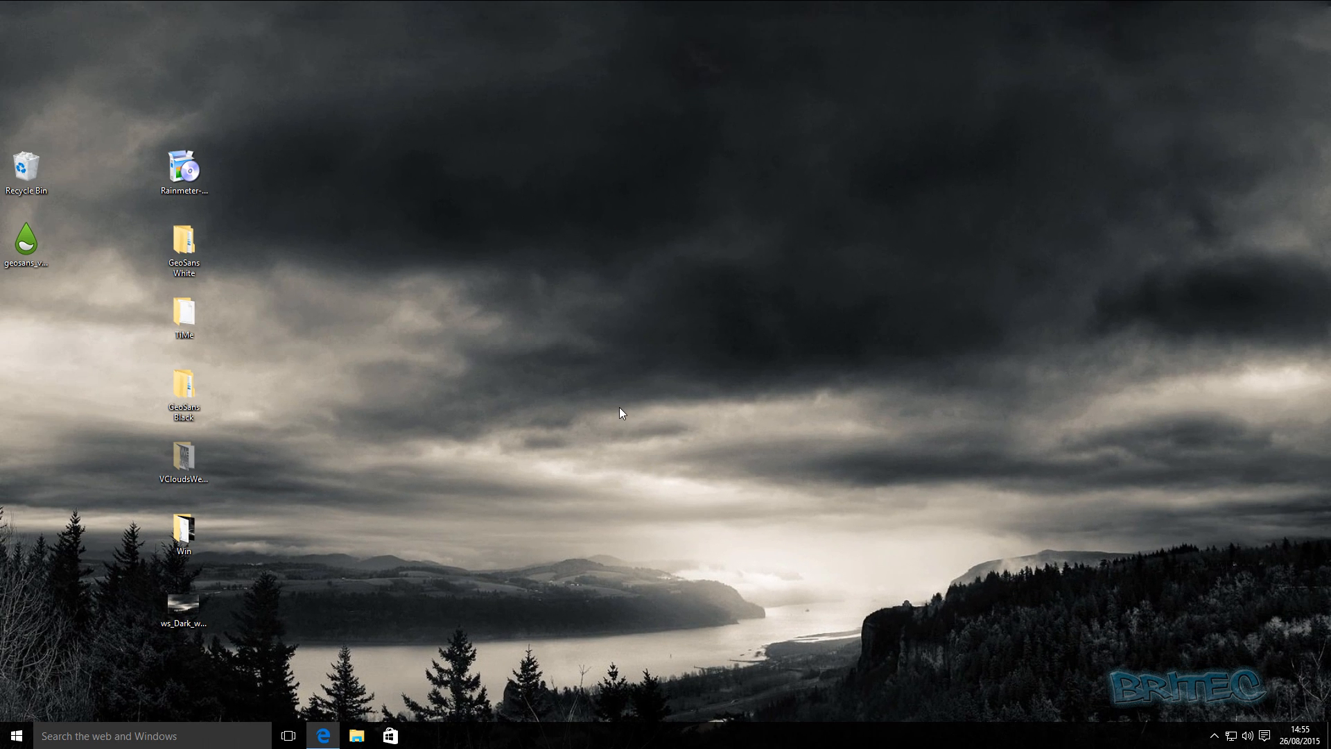
click(1214, 736)
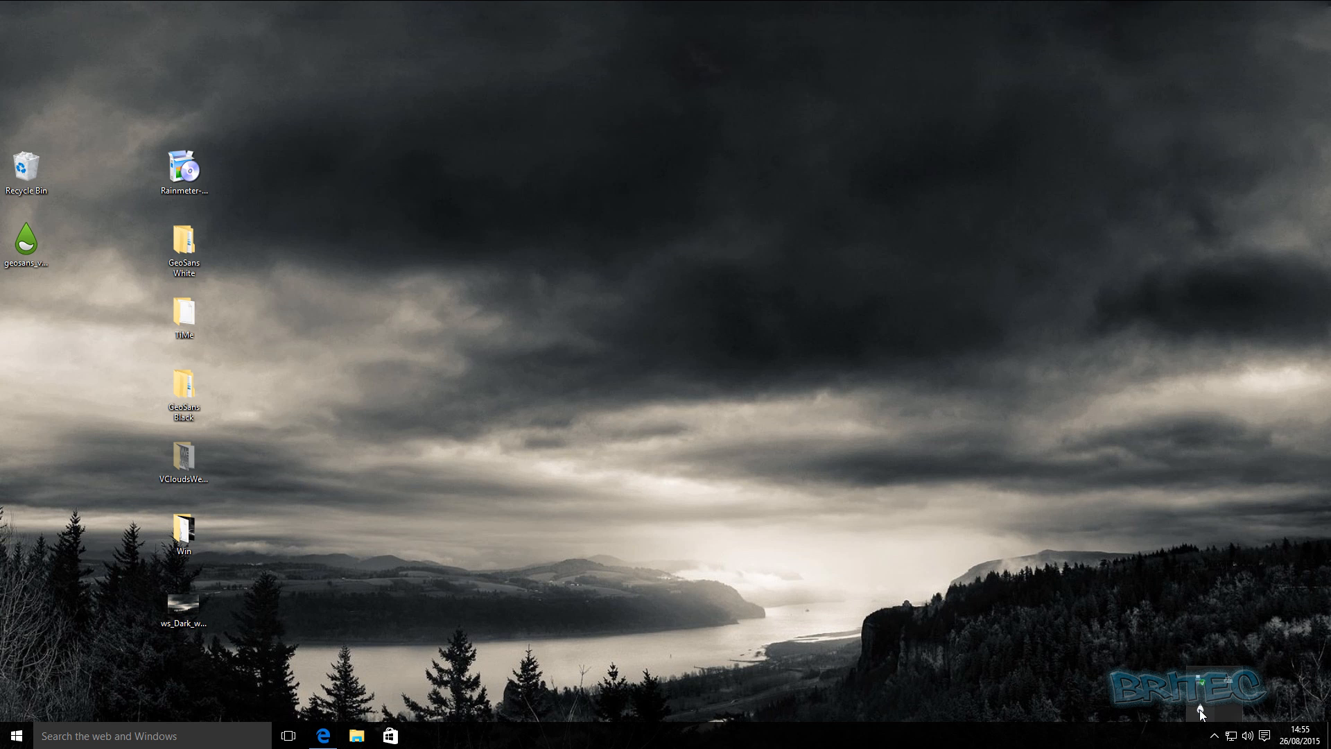
click(1200, 708)
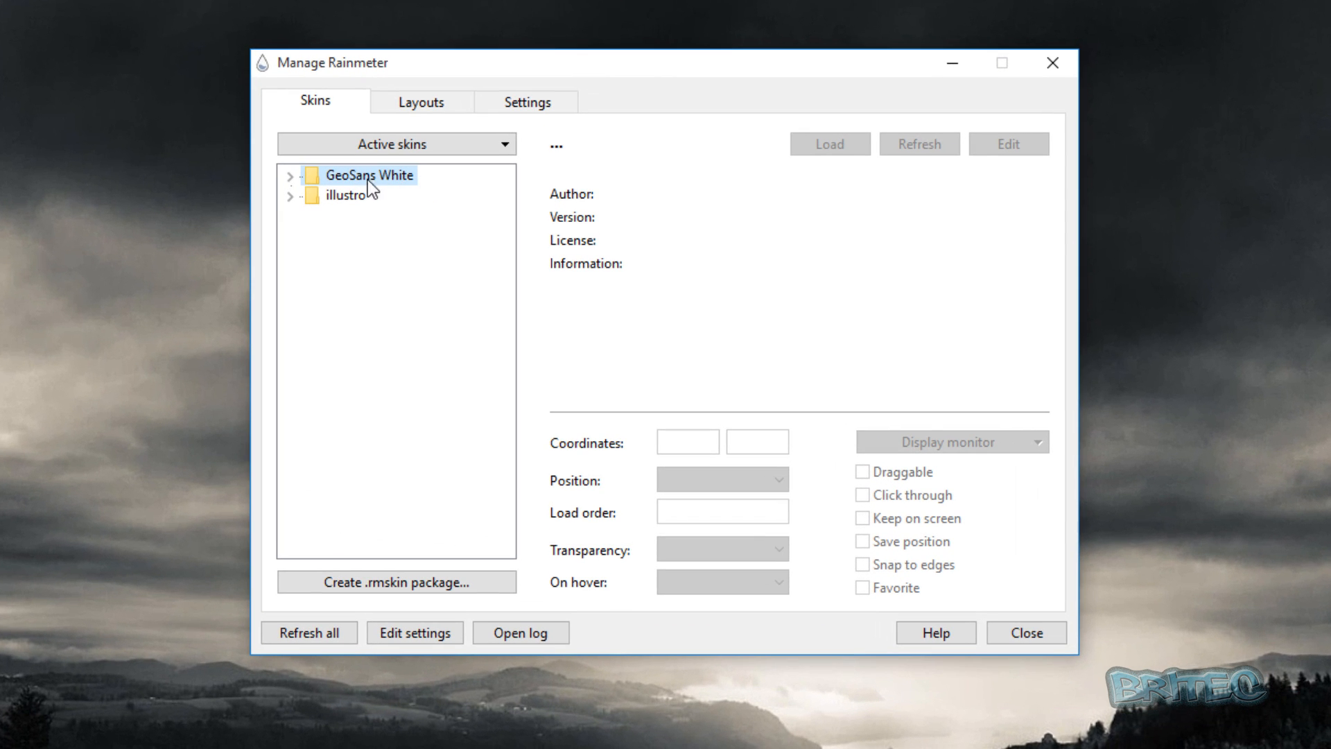
Load the C - HD.ini skin from the C folder under Drives in GeoSans White.
click(291, 177)
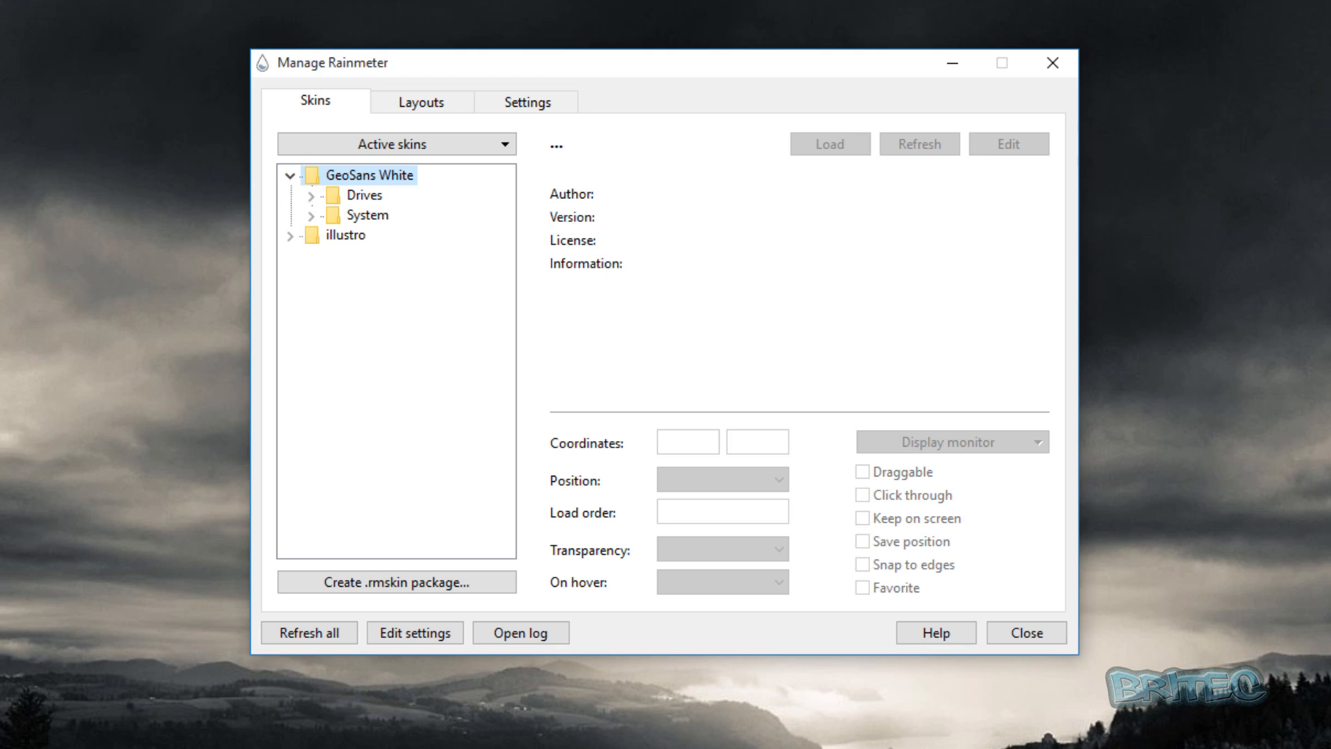
click(362, 194)
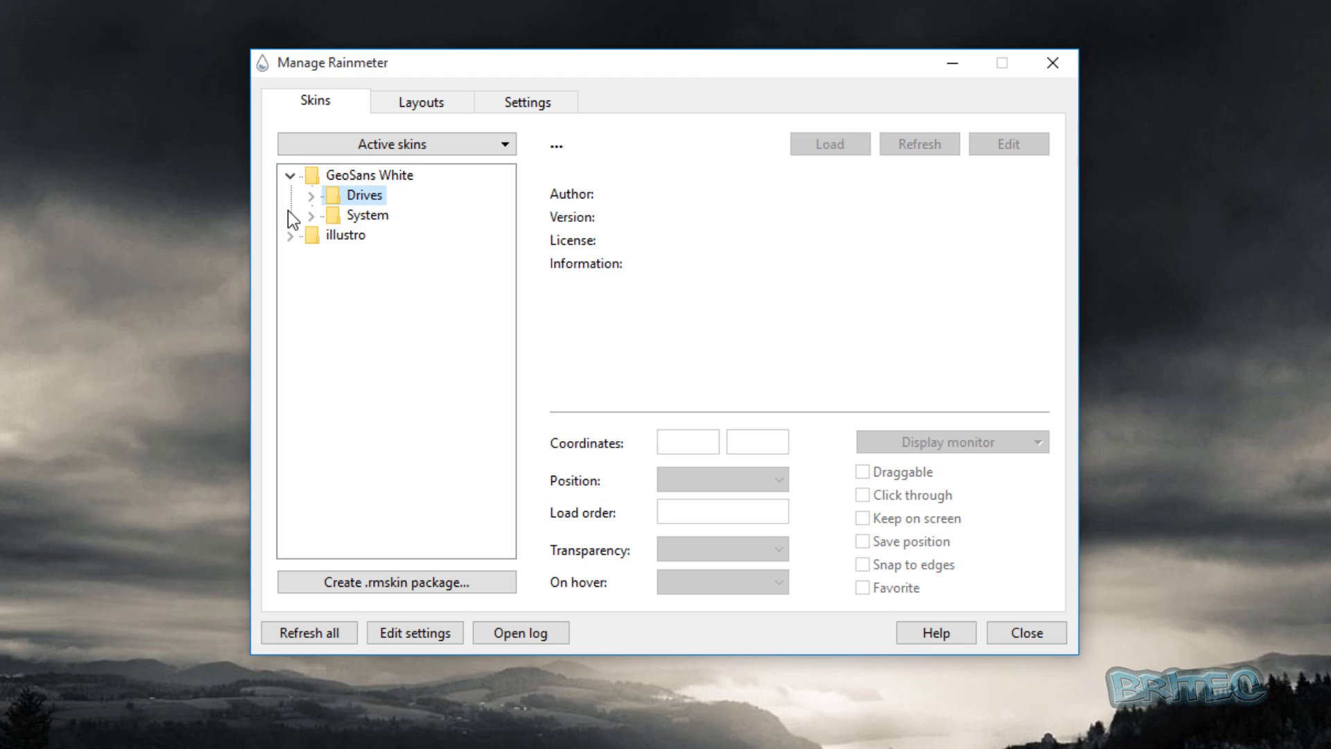
click(312, 196)
click(349, 212)
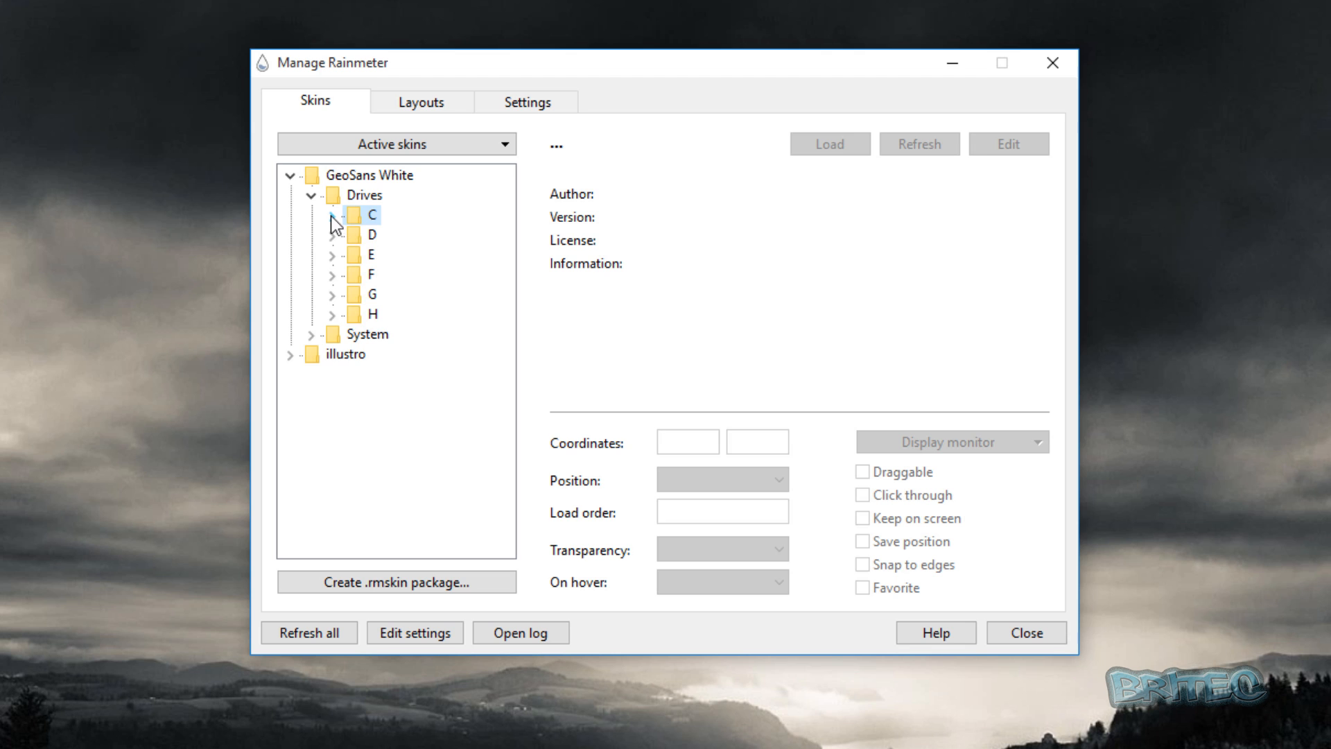
click(332, 216)
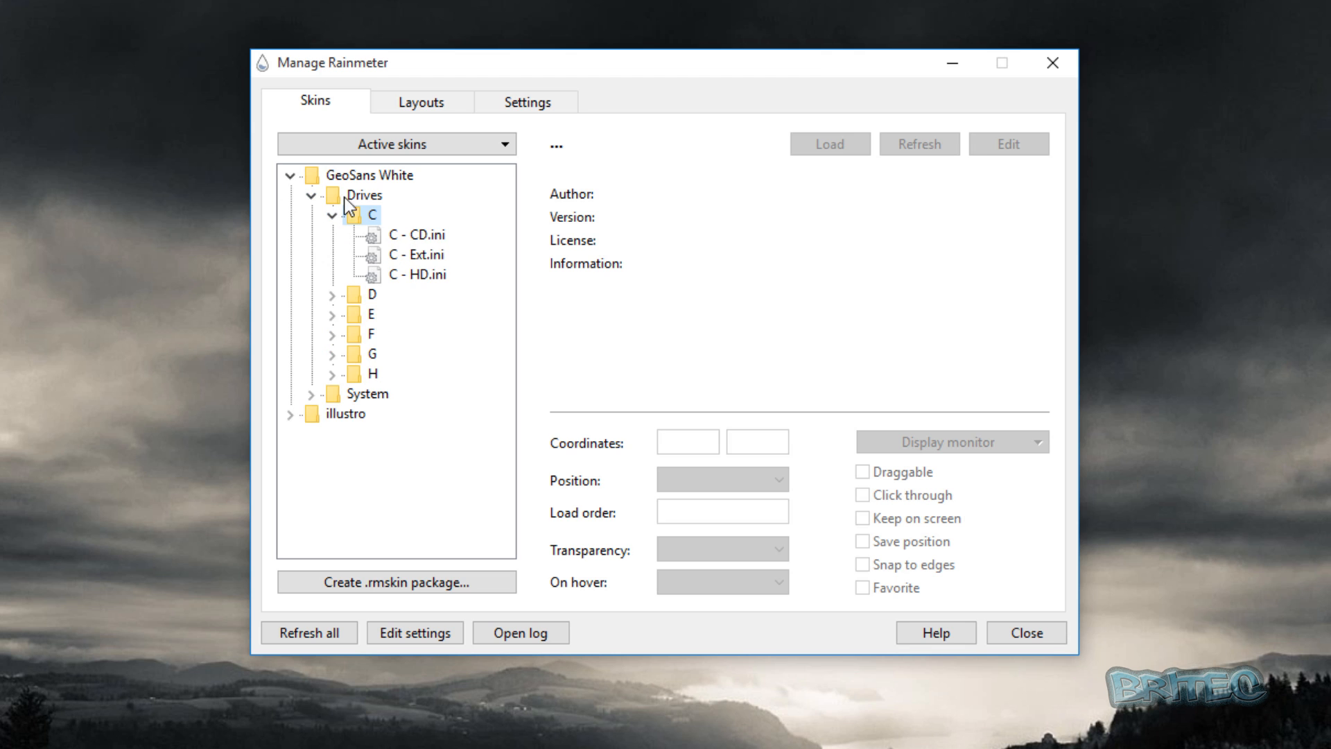
click(426, 237)
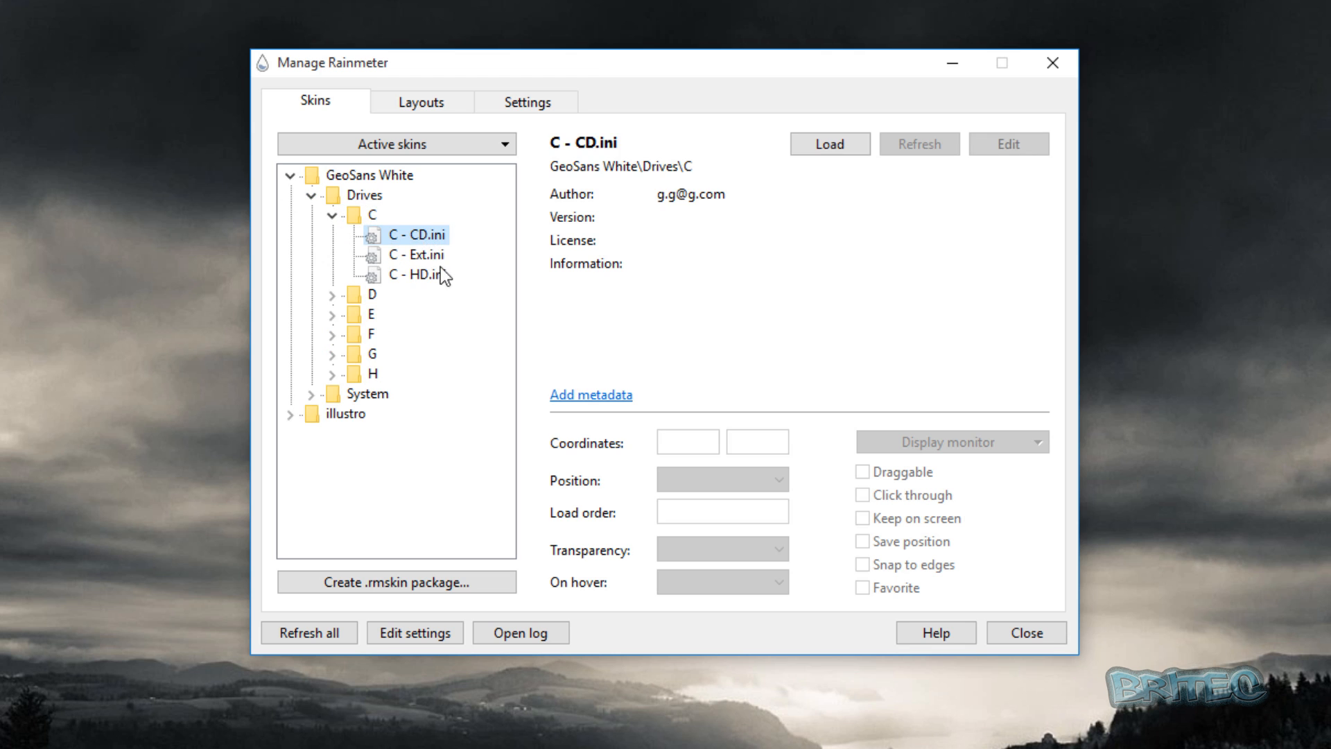
click(414, 275)
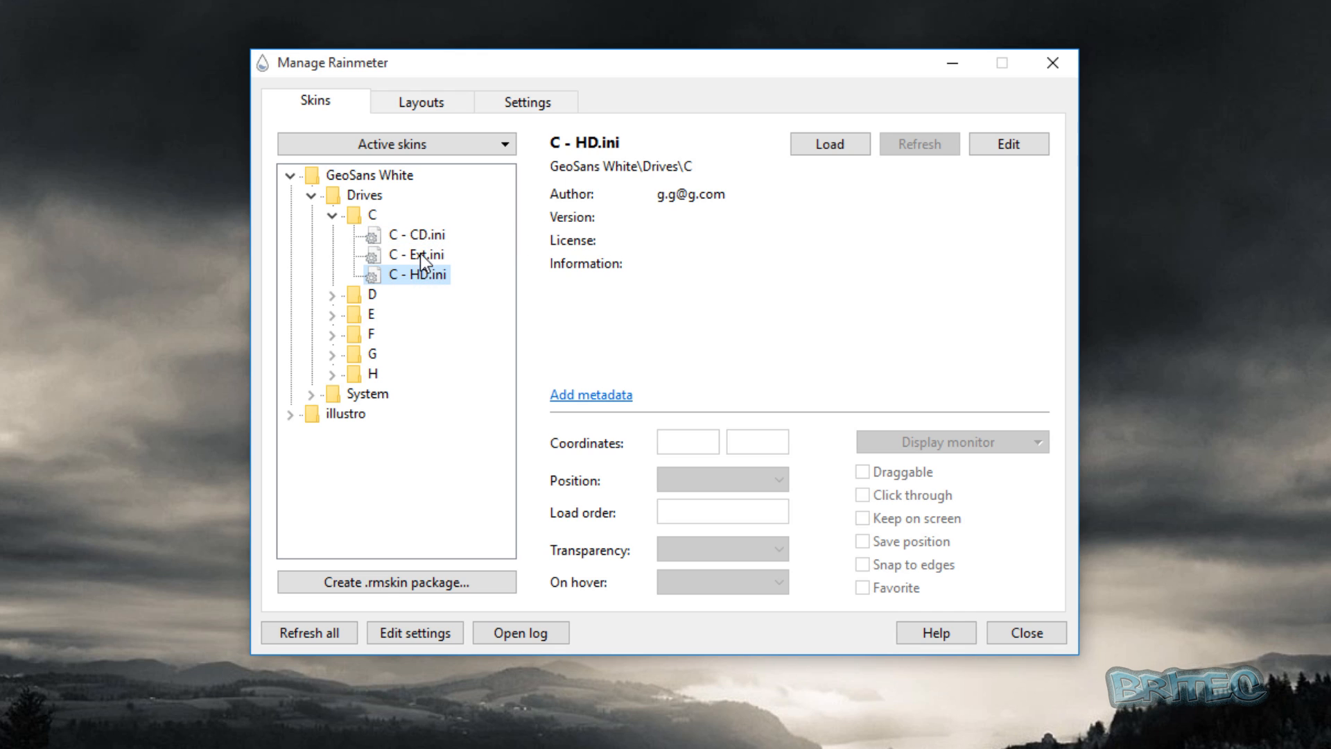
click(420, 254)
click(409, 276)
click(831, 145)
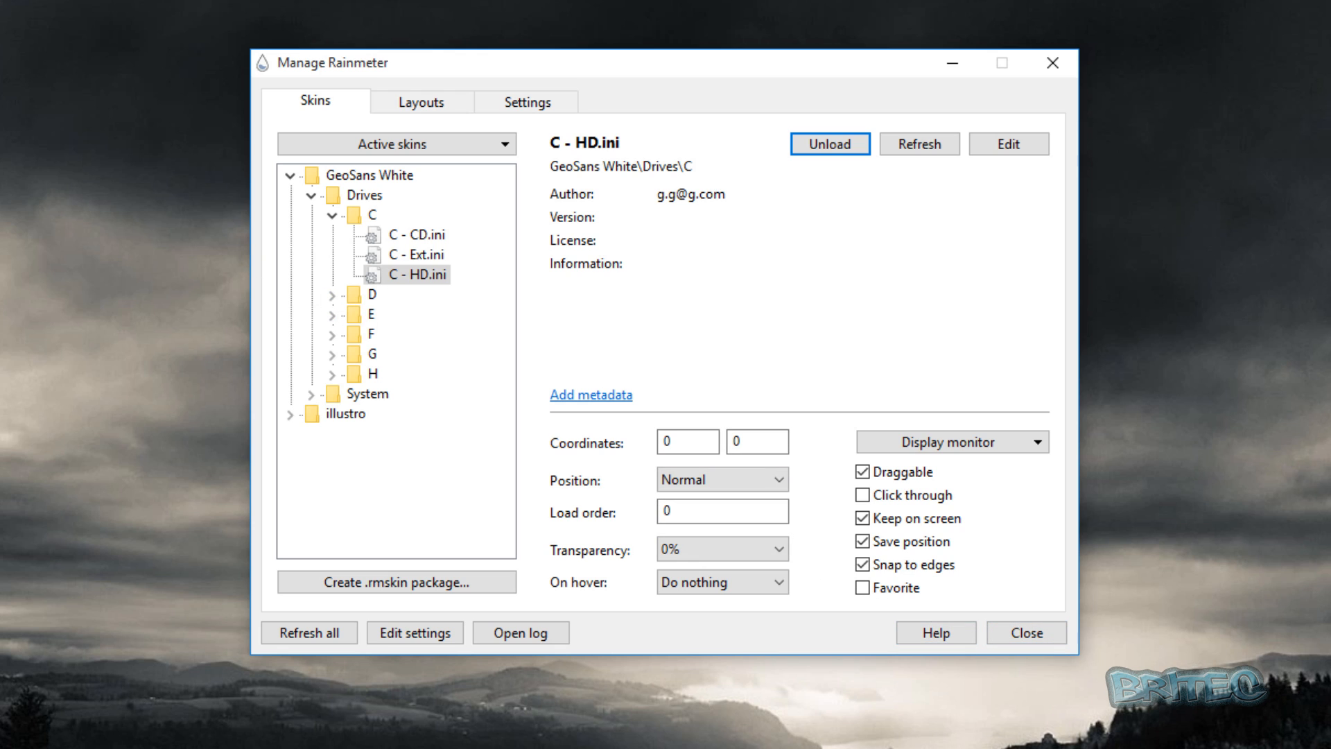
Collapse the Drives folder and load the CPU.ini skin from the System folder of GeoSans White.
click(312, 197)
click(312, 216)
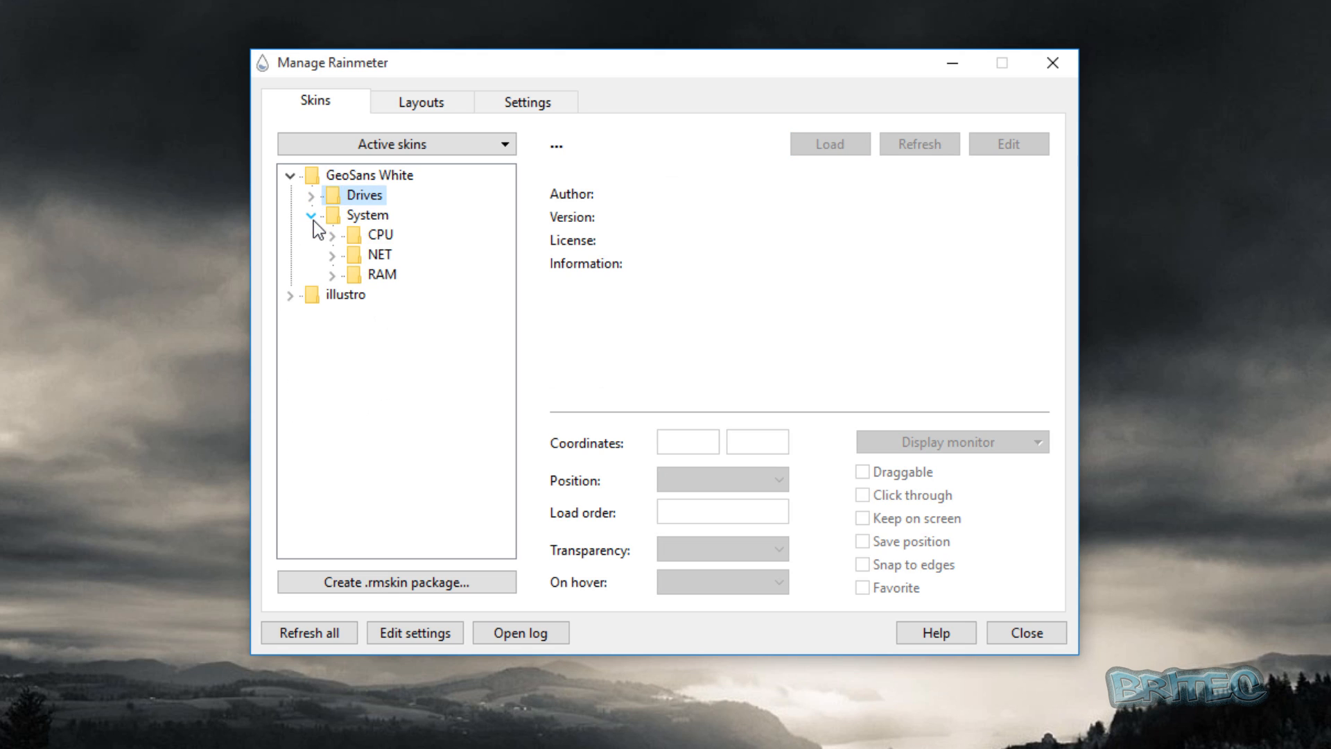
click(347, 237)
click(332, 236)
click(394, 257)
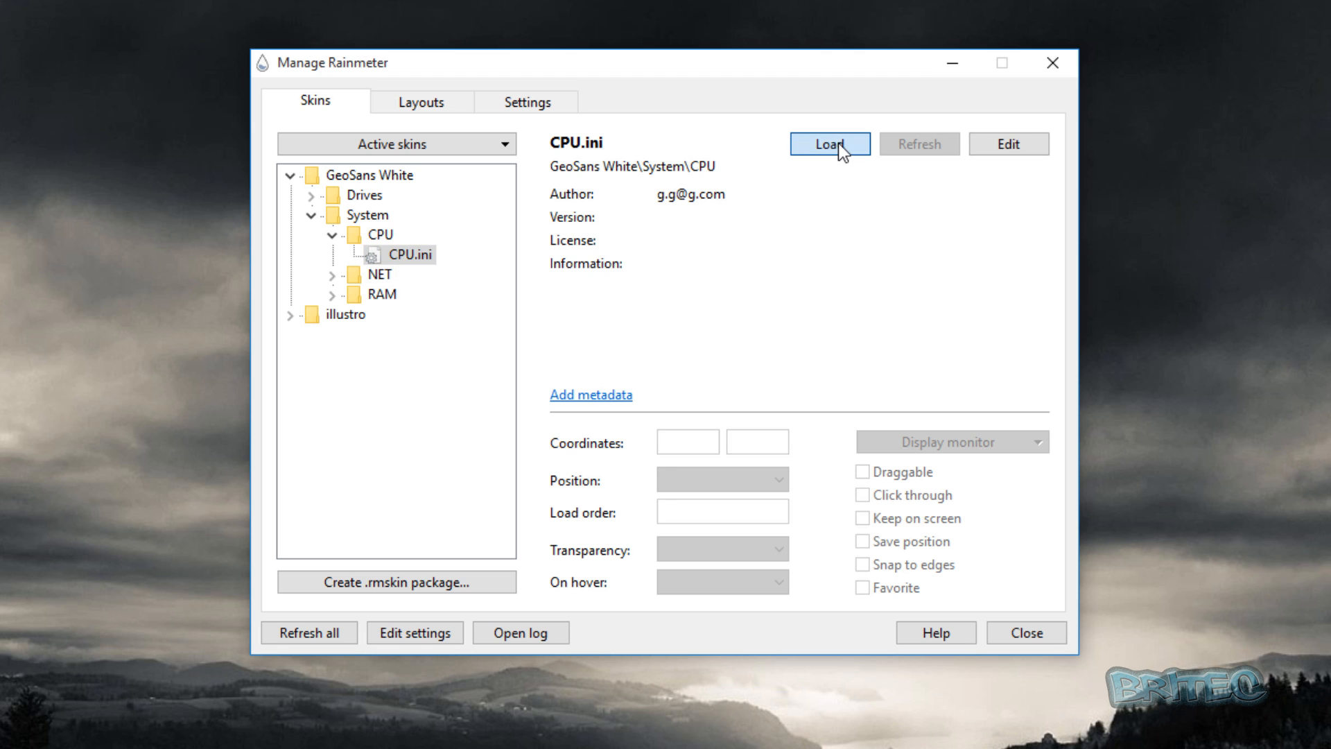
click(839, 145)
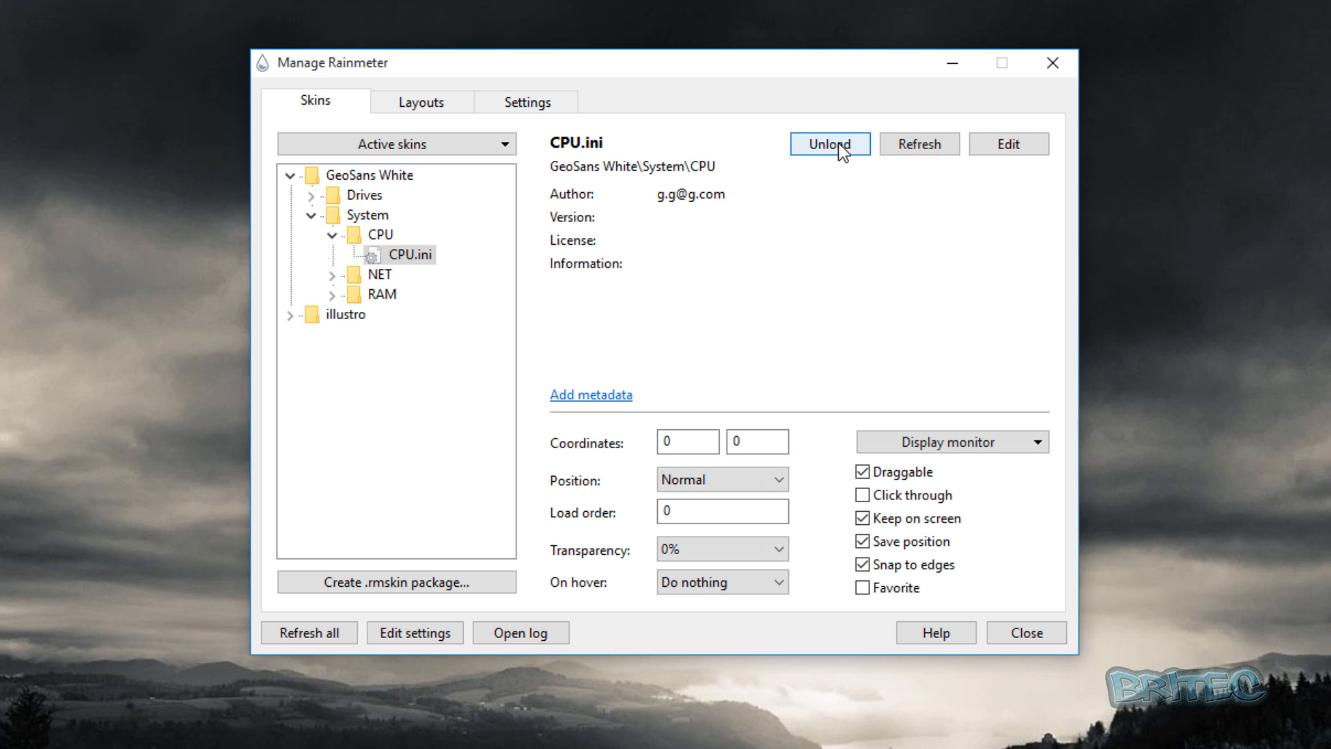
Load the NET.ini skin from the NET folder under System in GeoSans White.
click(378, 274)
click(333, 275)
click(409, 294)
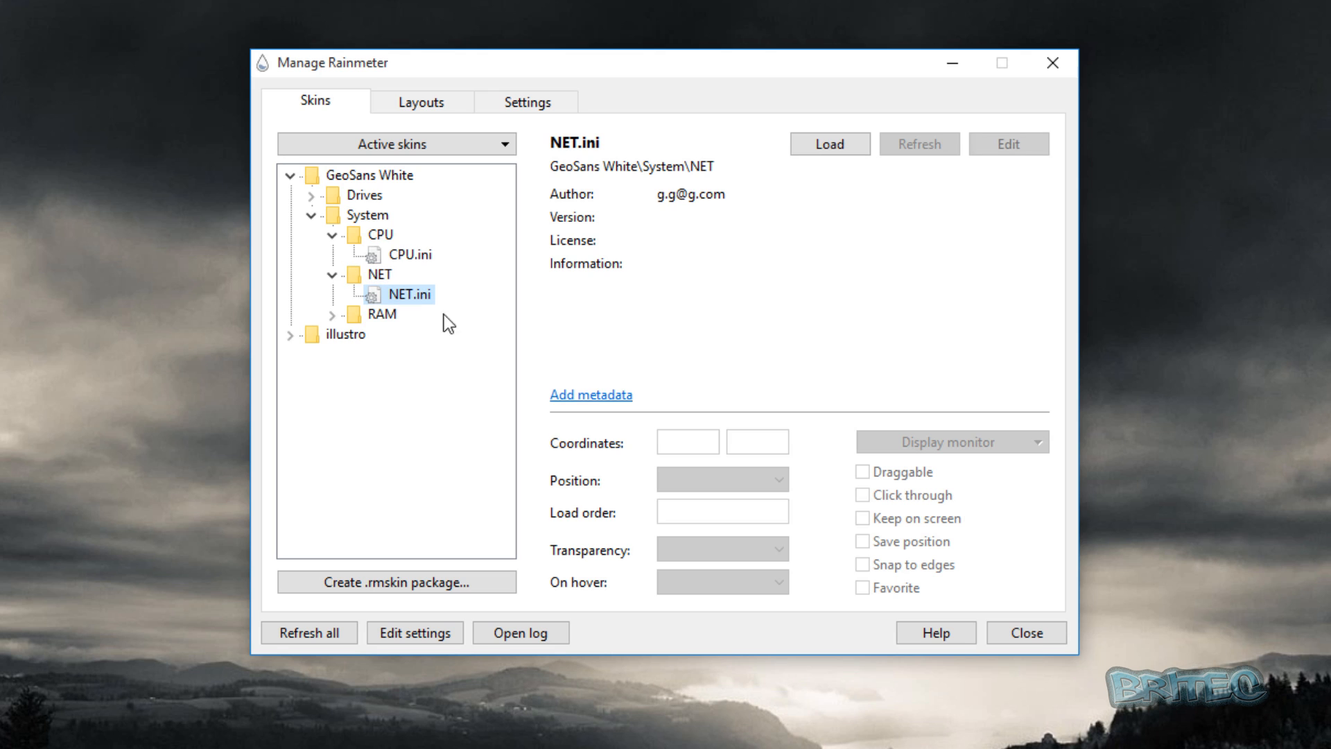
click(816, 145)
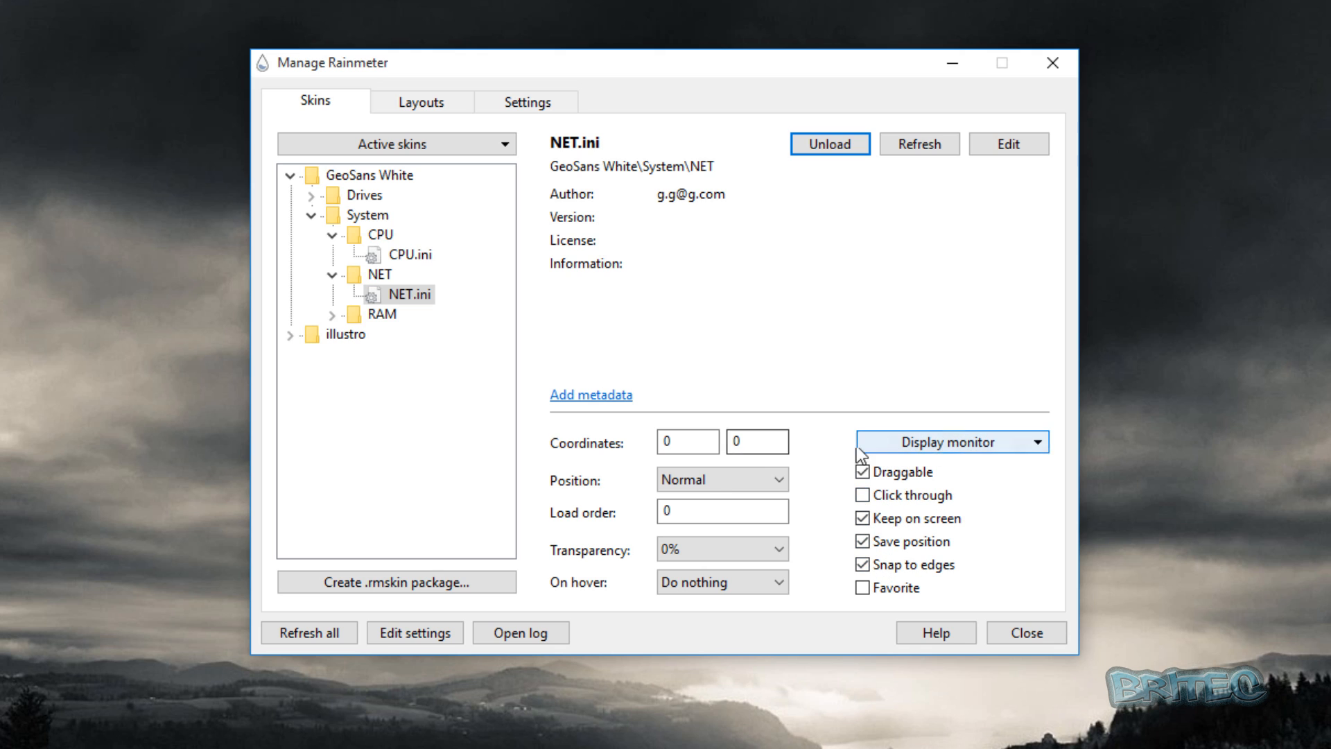
click(750, 481)
click(677, 535)
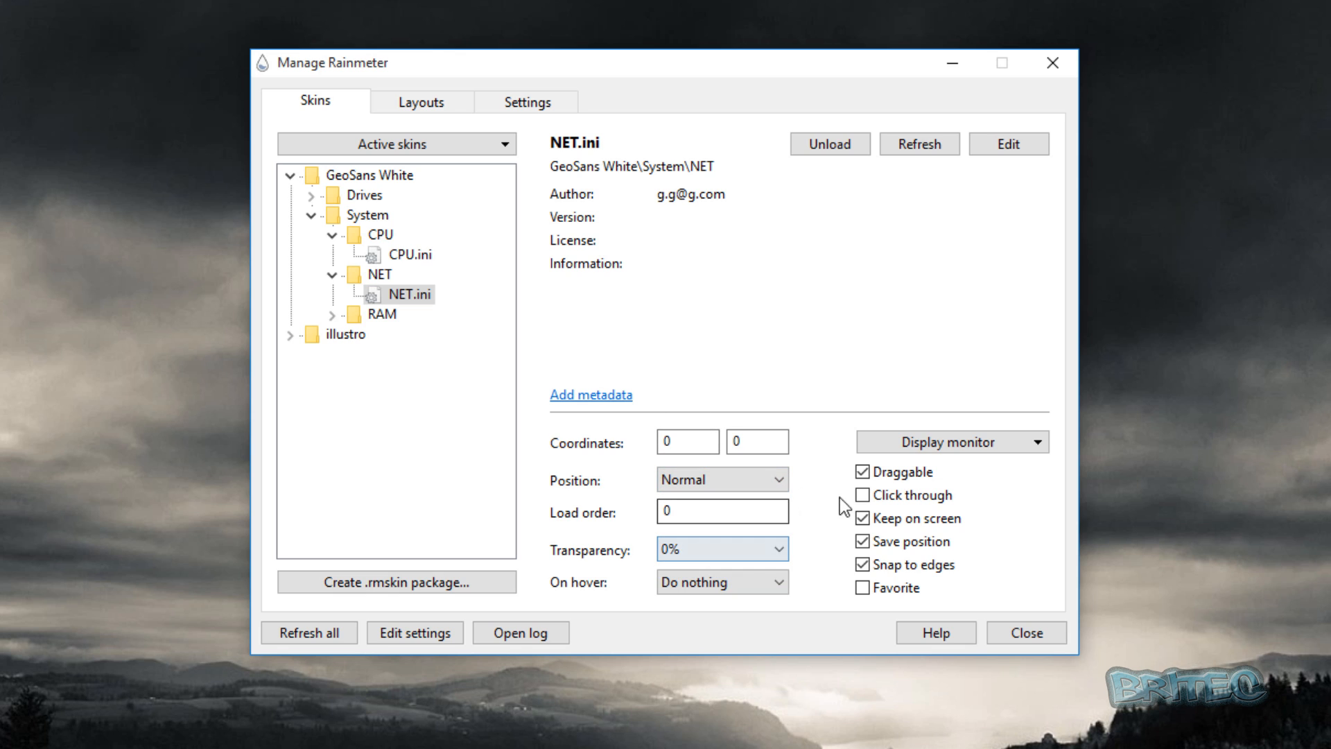
click(861, 540)
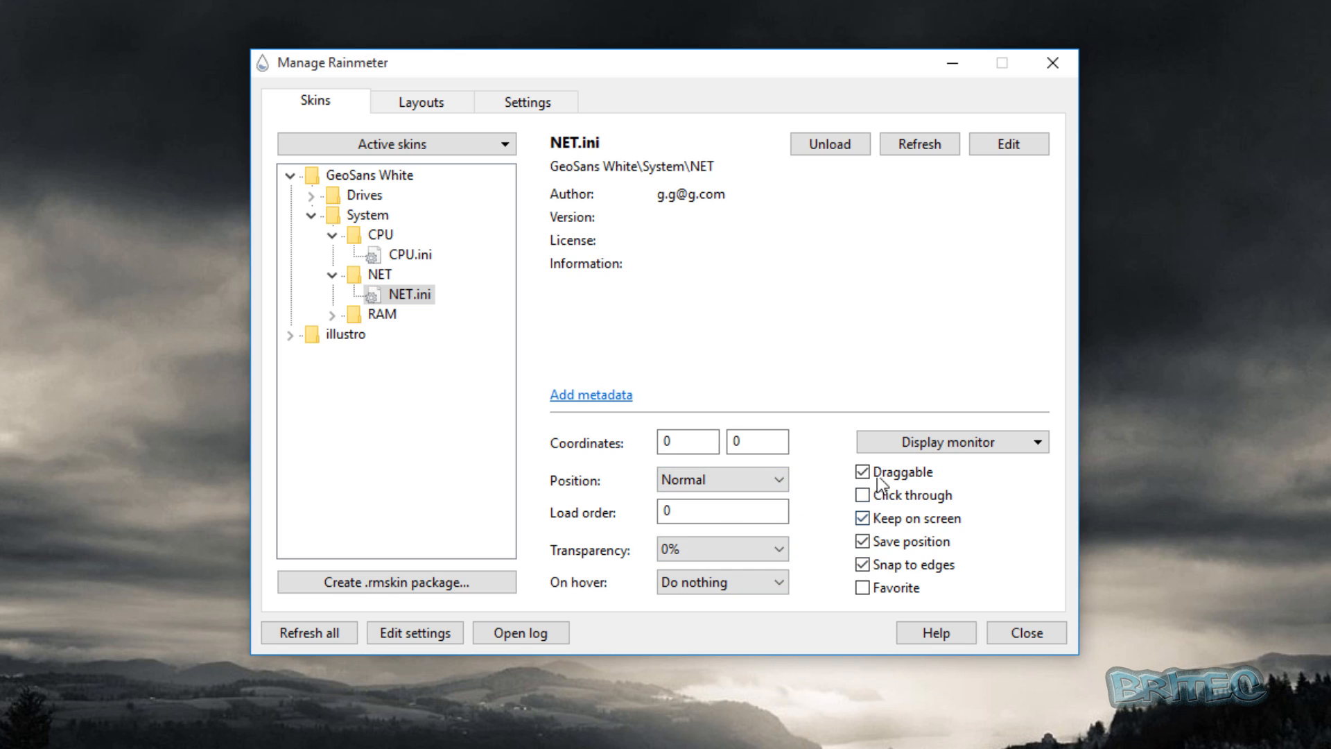
Load the RAM.ini skin from the System folder of GeoSans White and close the Manage Rainmeter window.
click(332, 316)
click(411, 335)
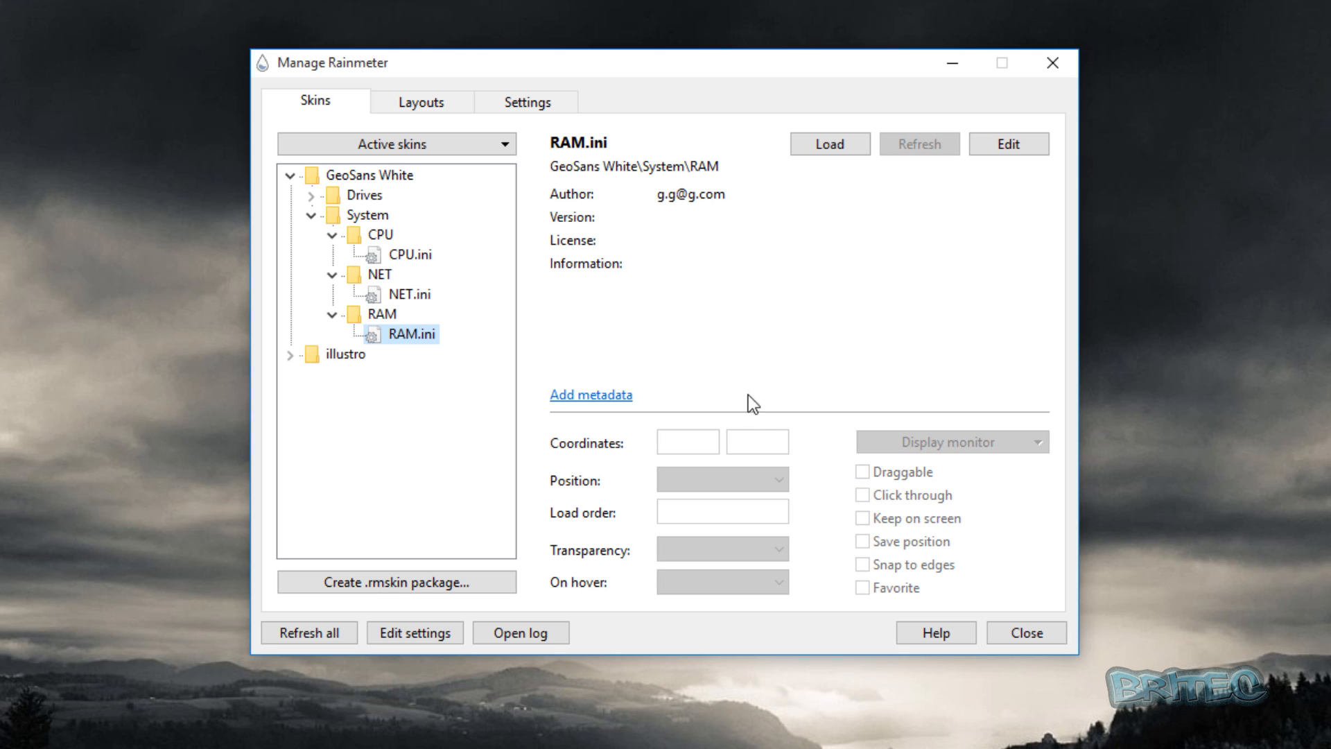
click(809, 142)
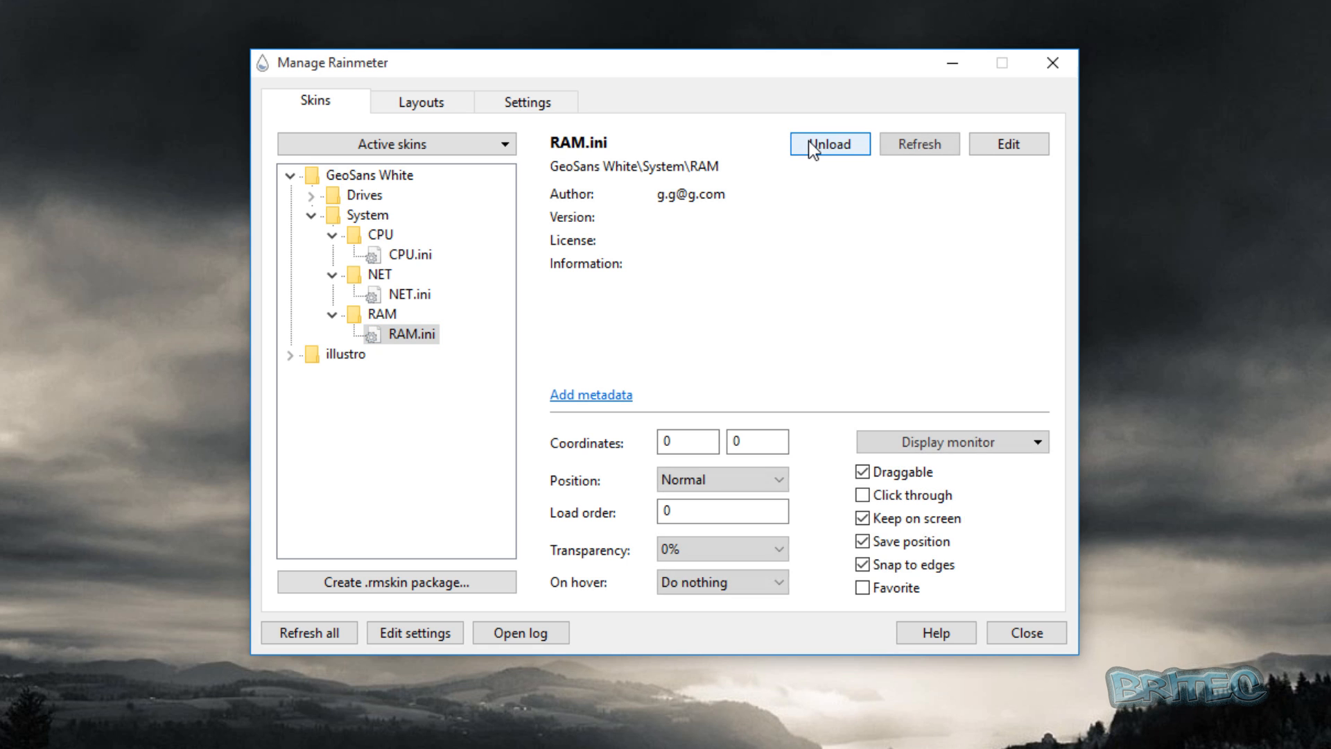
click(1021, 633)
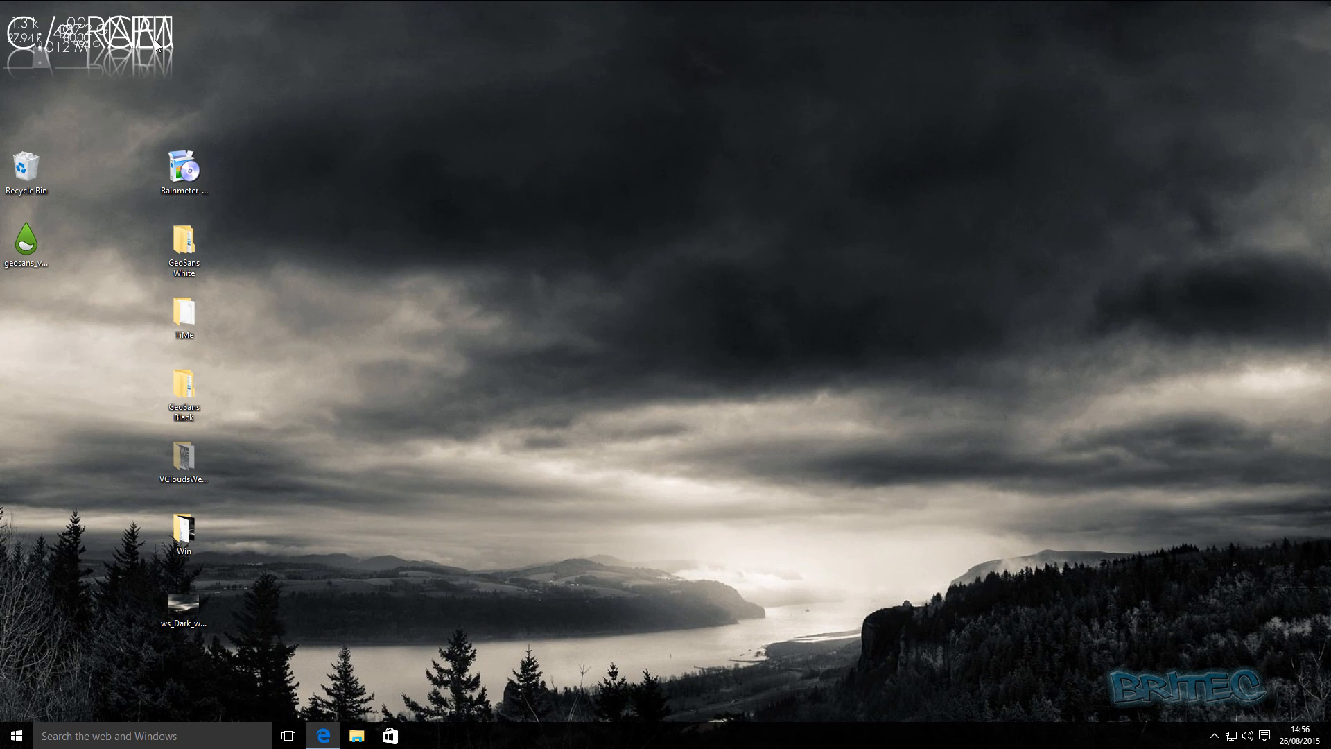
Separate the overlapping skins and stack them near the desktop's upper-right corner in the order C:, CPU, RAM and NET.
drag(158, 52, 1277, 121)
drag(125, 24, 177, 71)
drag(129, 32, 211, 38)
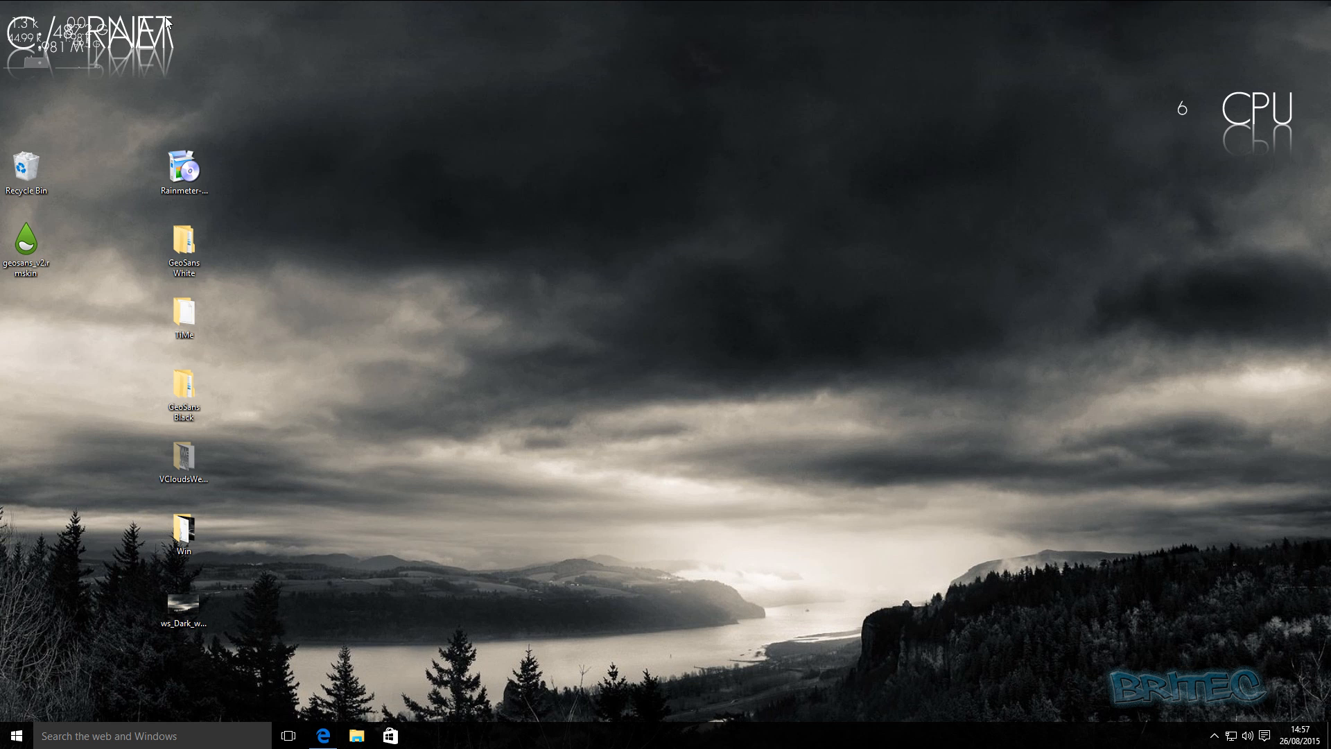
drag(171, 43, 1291, 167)
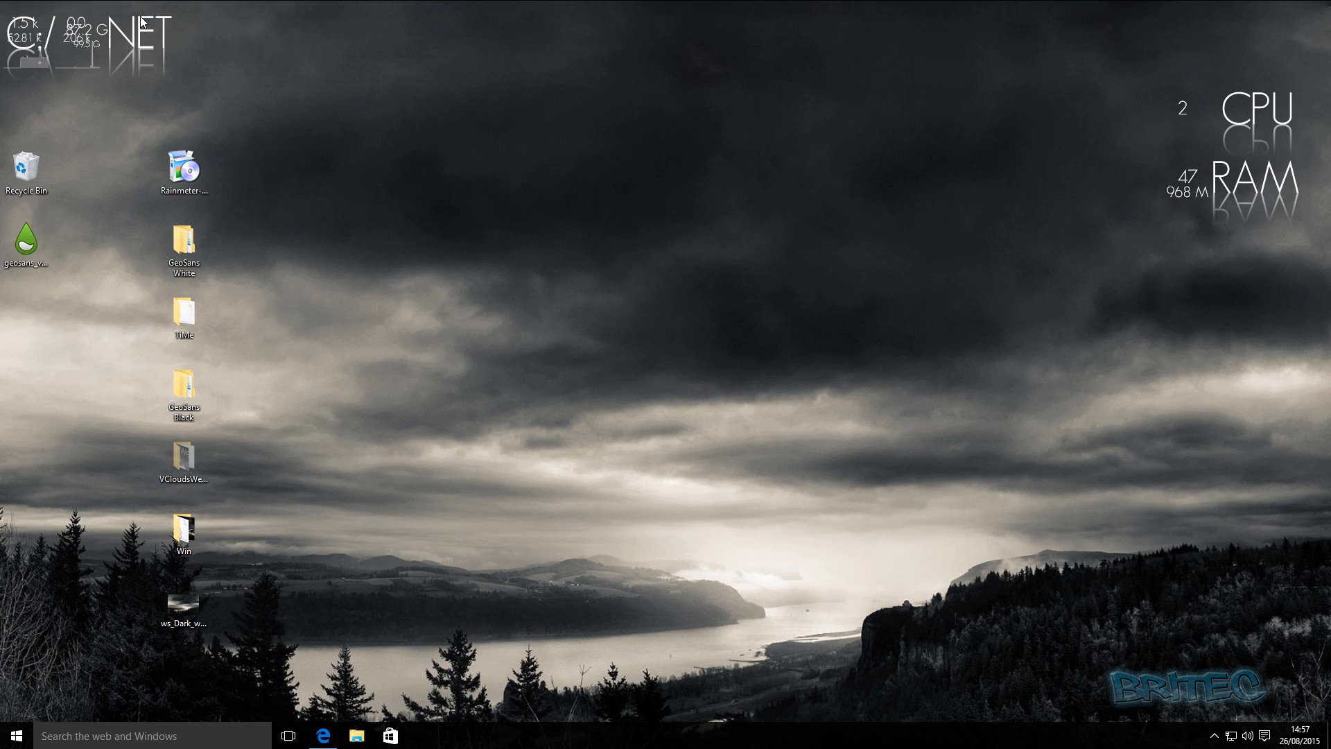
drag(136, 23, 1274, 246)
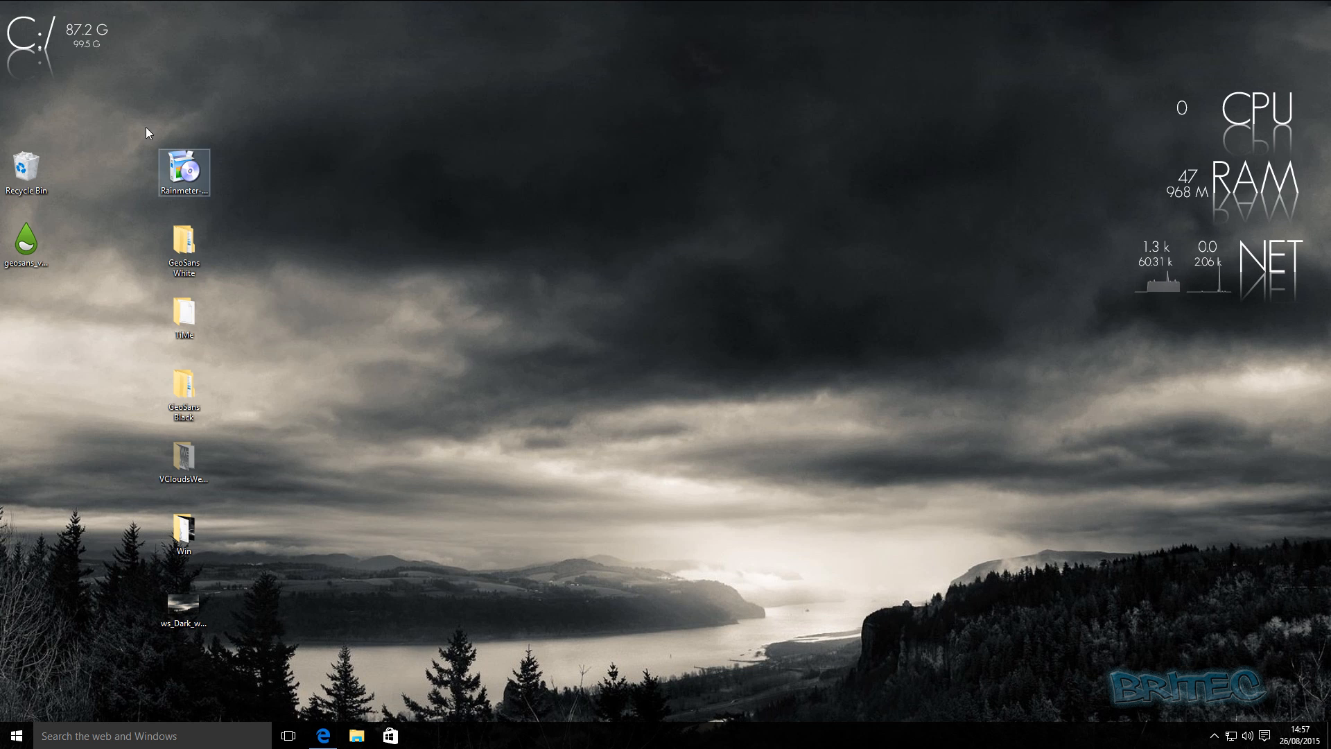
drag(18, 26, 1196, 36)
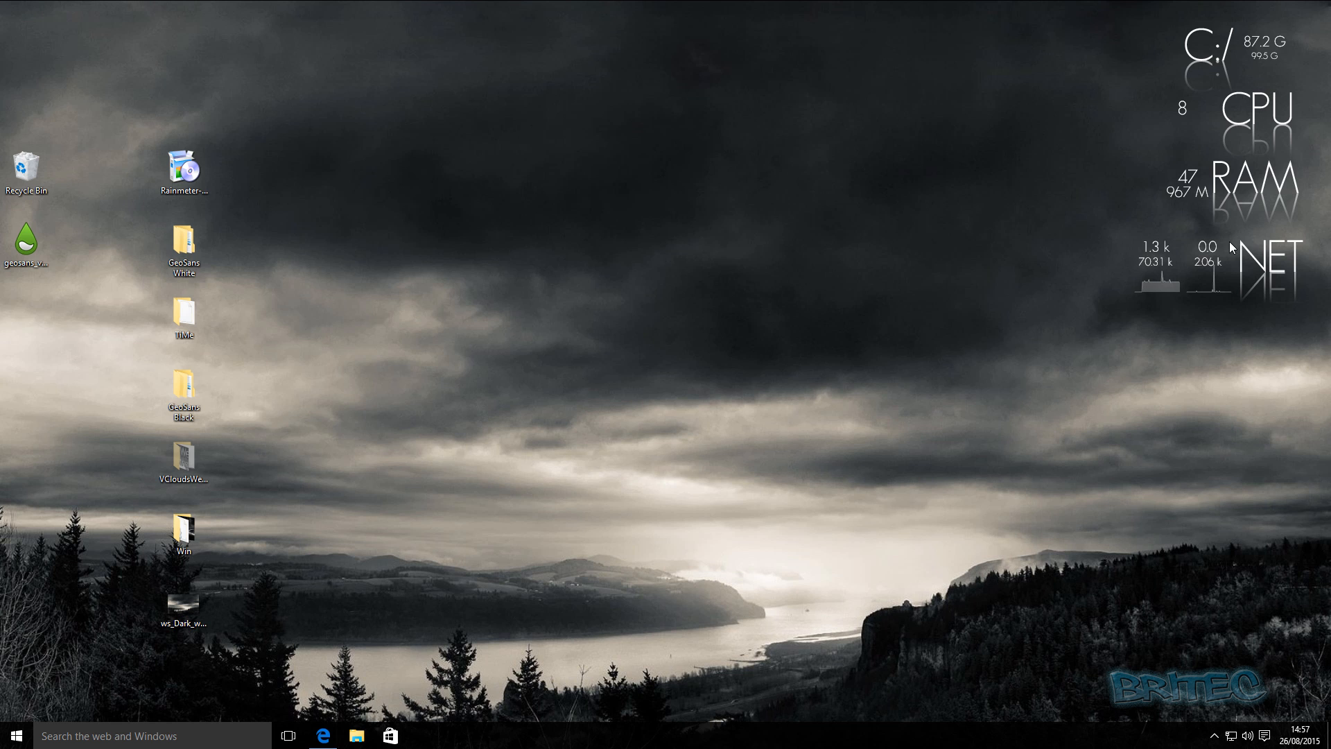
Test the C: drive skin by opening the drive's folder from it, and close the folder window.
click(1206, 47)
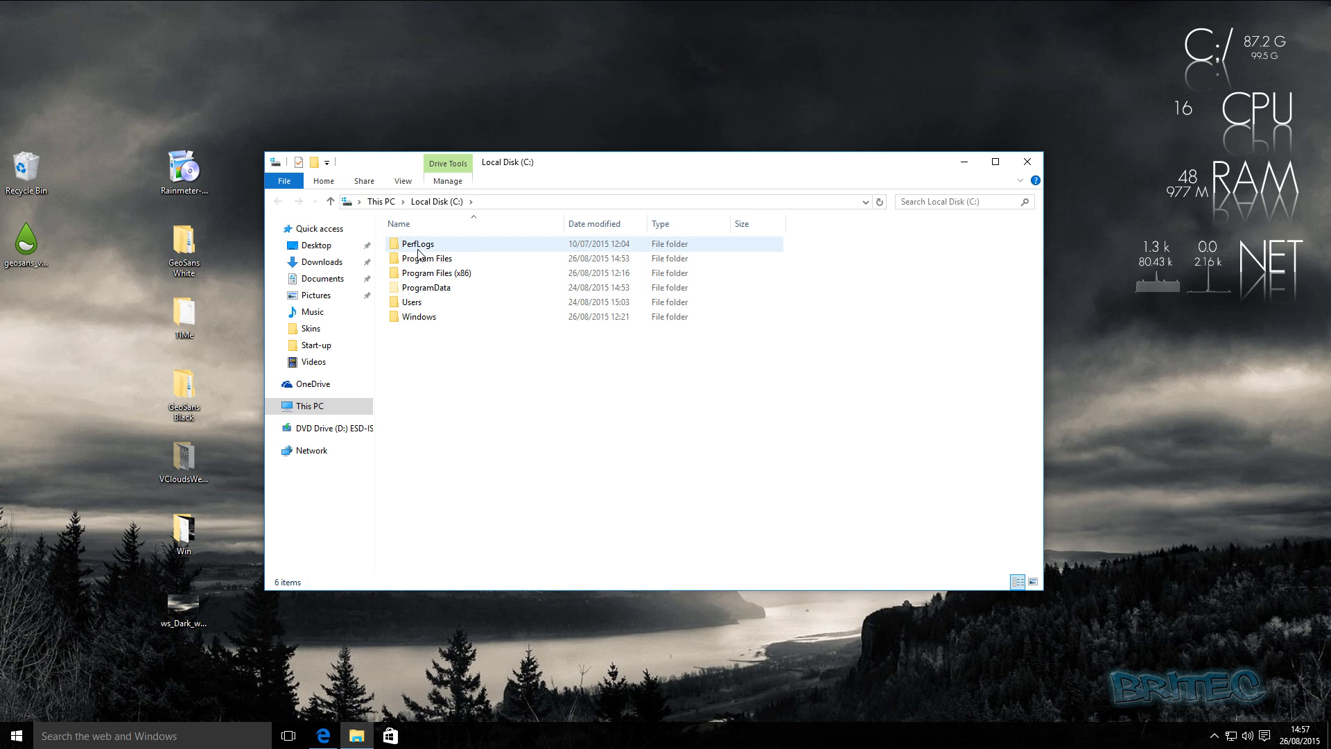
click(1027, 161)
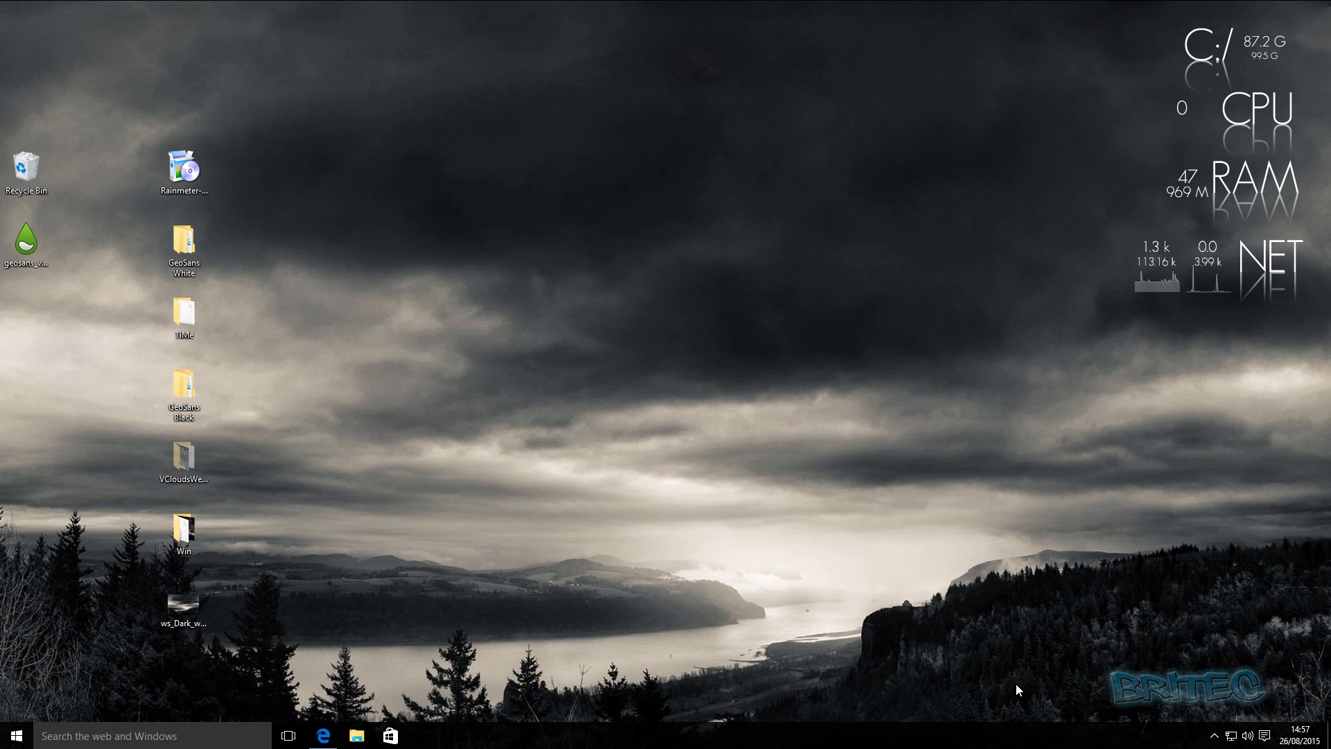
Reopen Manage Rainmeter and start a new .rmskin package with the name weather, author a and version v4.
click(1214, 735)
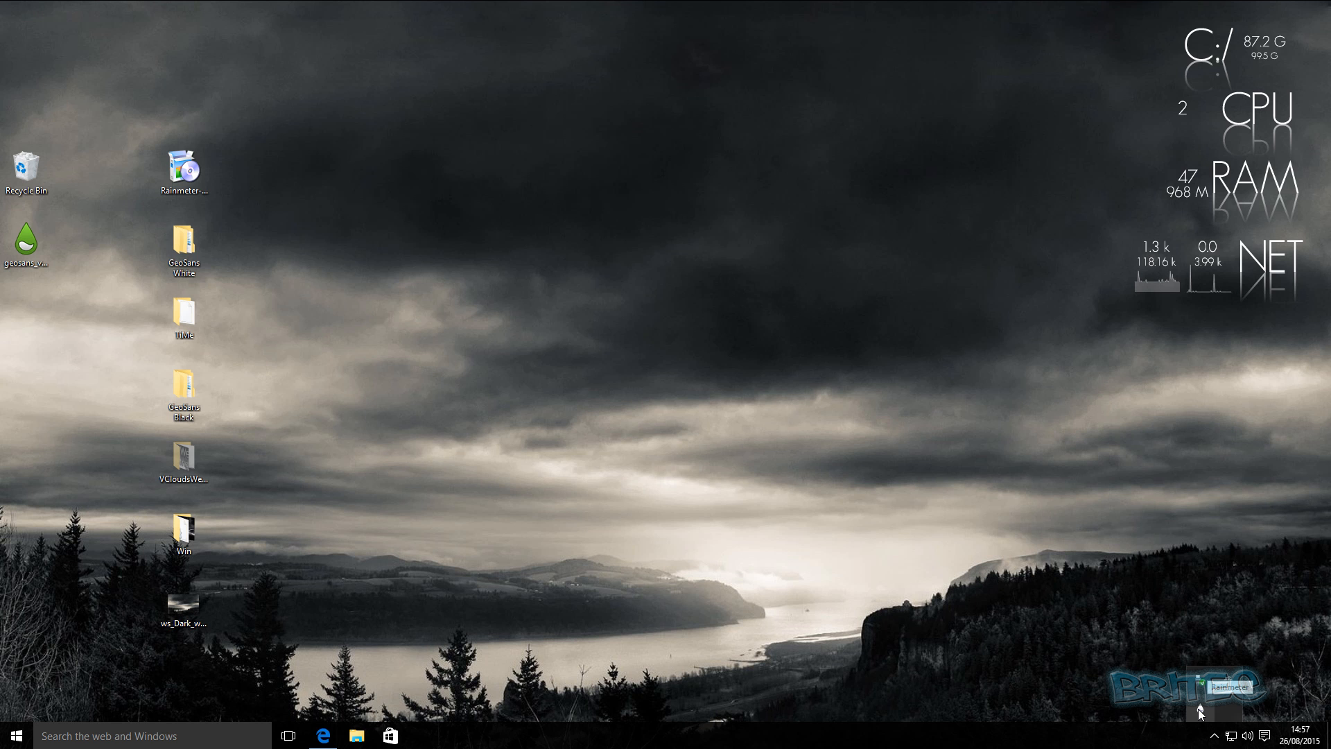
click(1199, 709)
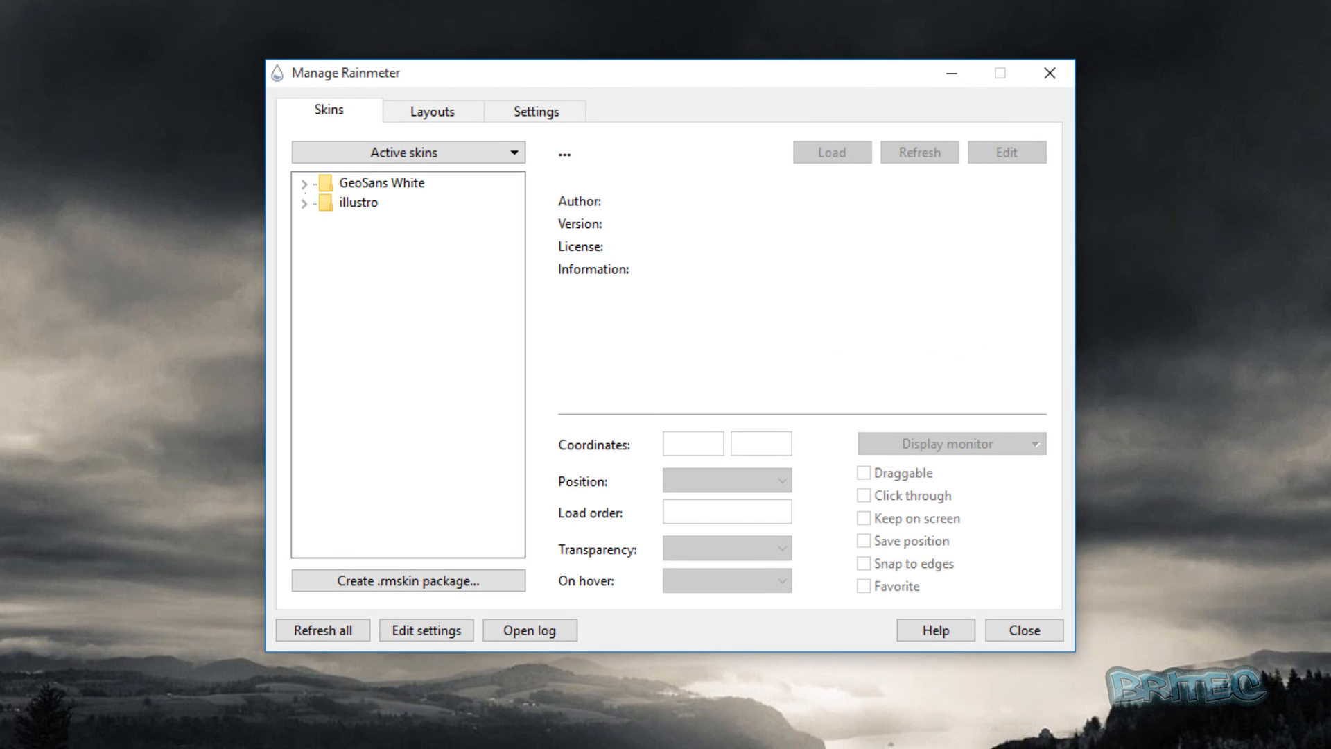
click(360, 581)
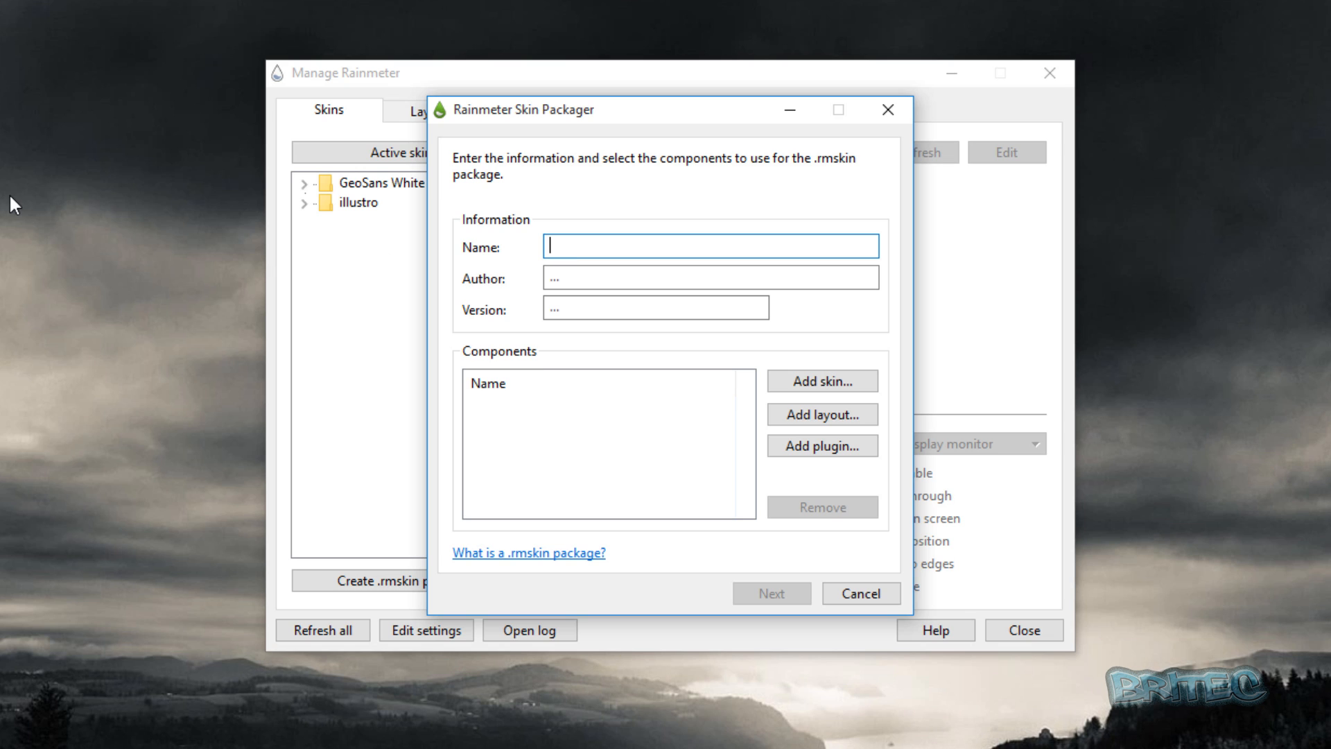
click(576, 274)
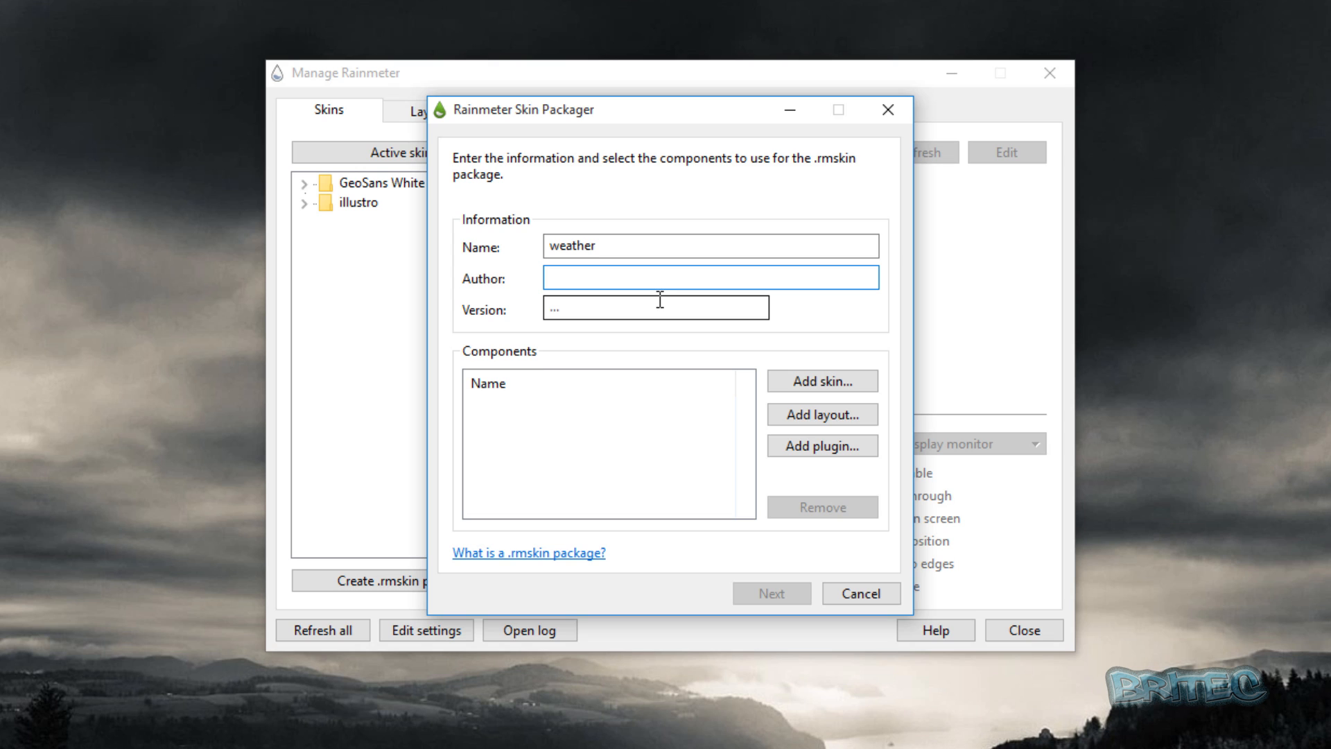
text(a)
click(590, 310)
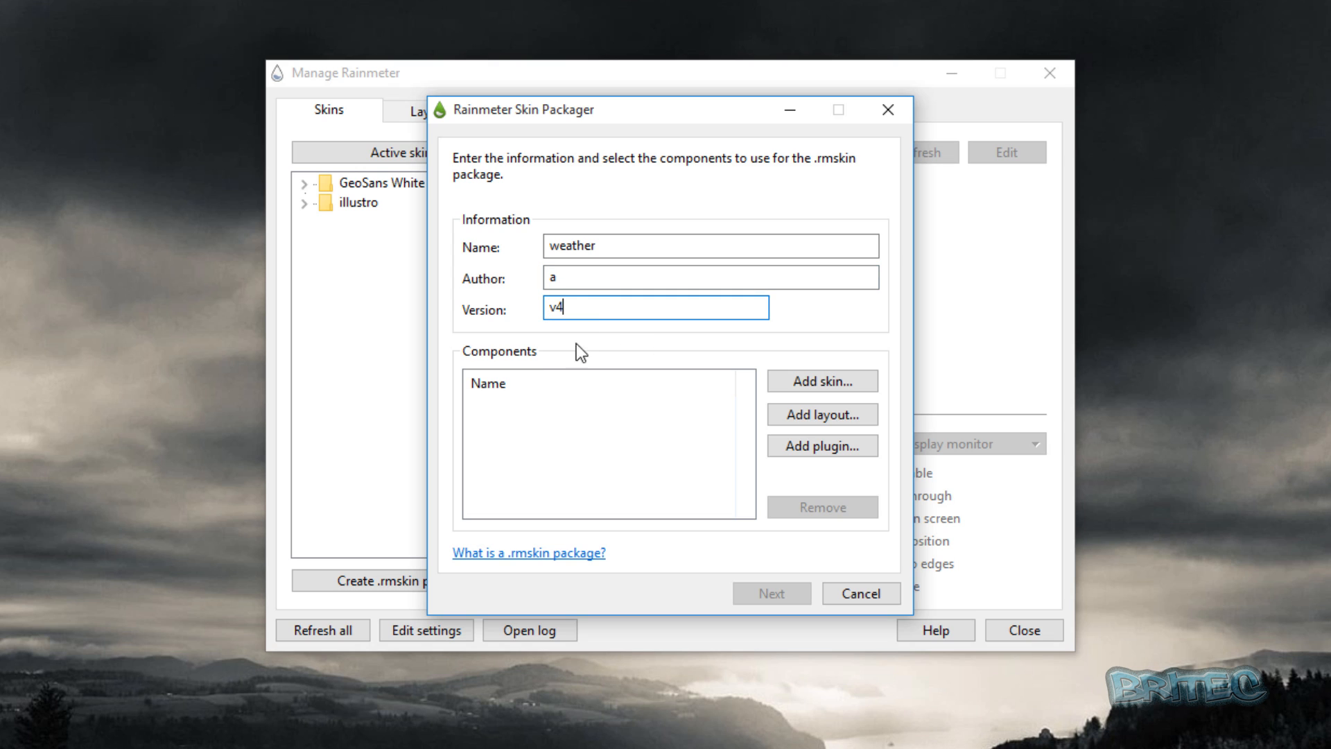
Add the VCloudsWeather2 folder from the desktop to the weather package as a custom skin folder.
click(816, 384)
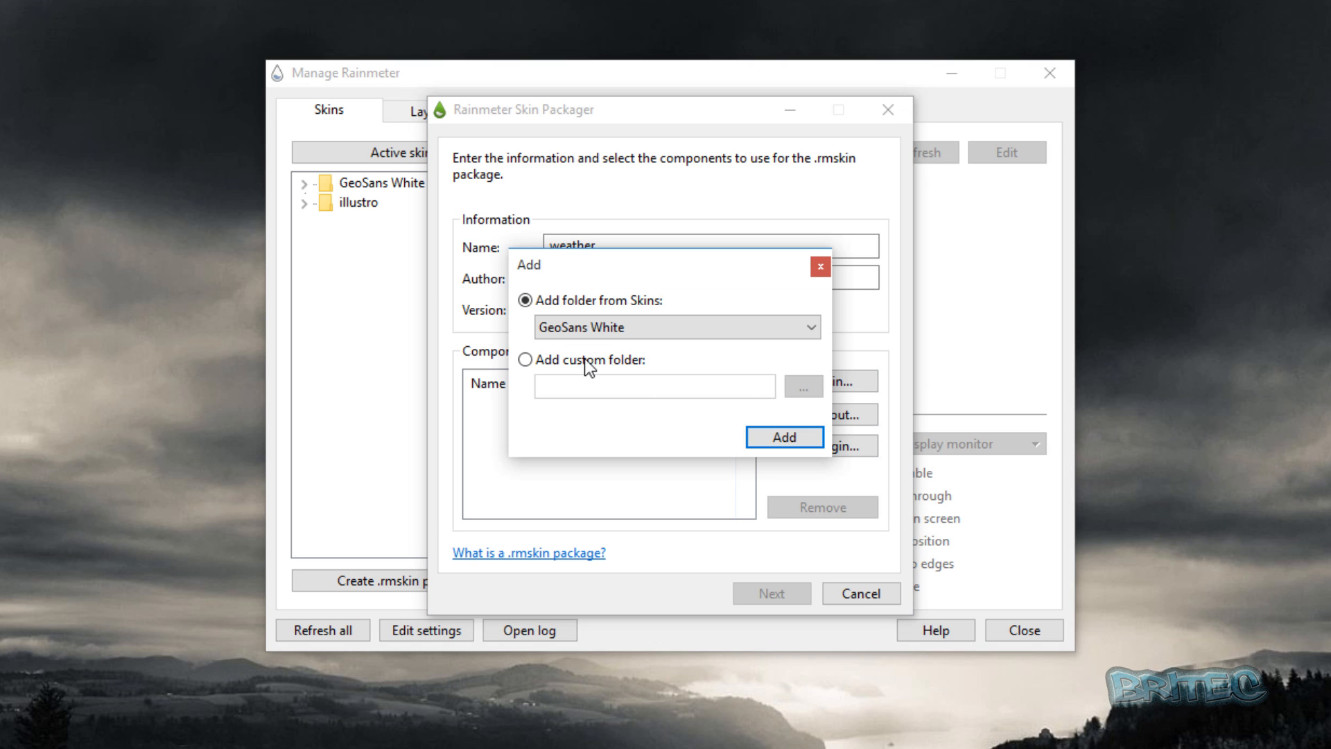
click(564, 360)
click(805, 387)
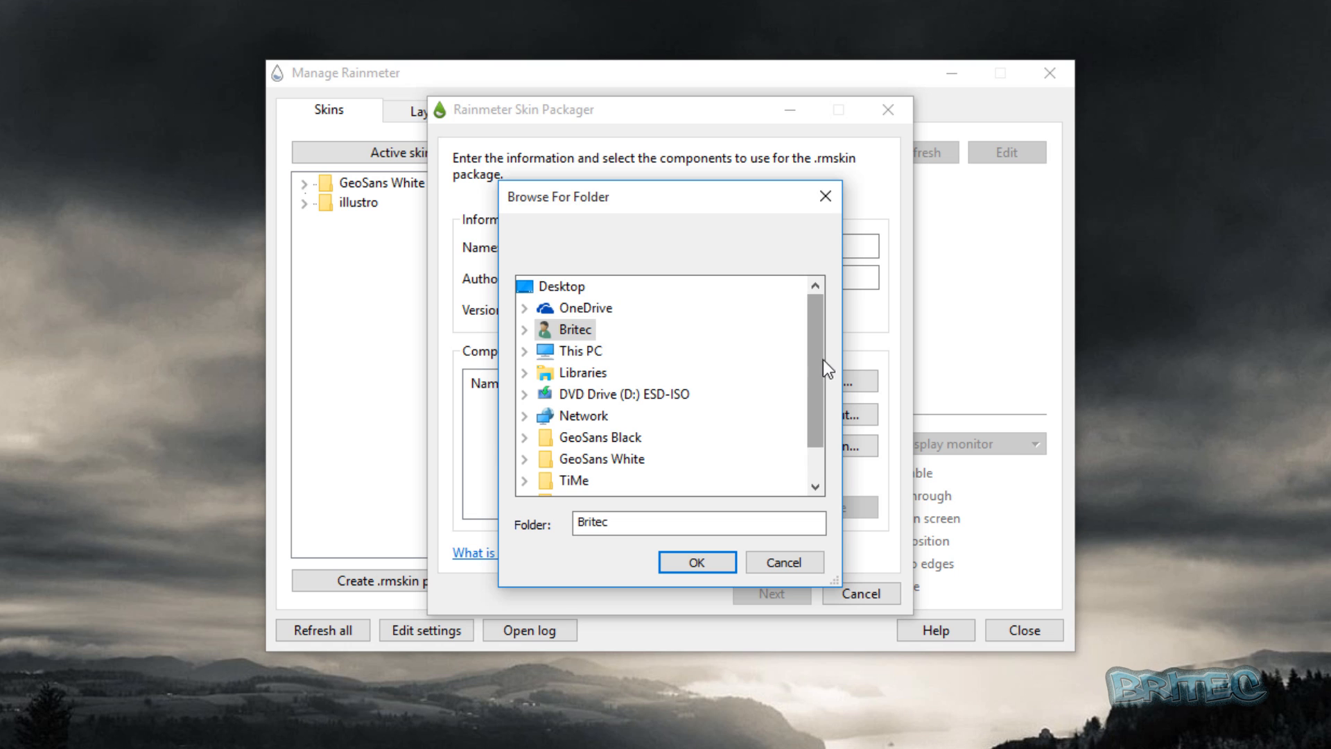
drag(822, 359, 825, 414)
double_click(619, 461)
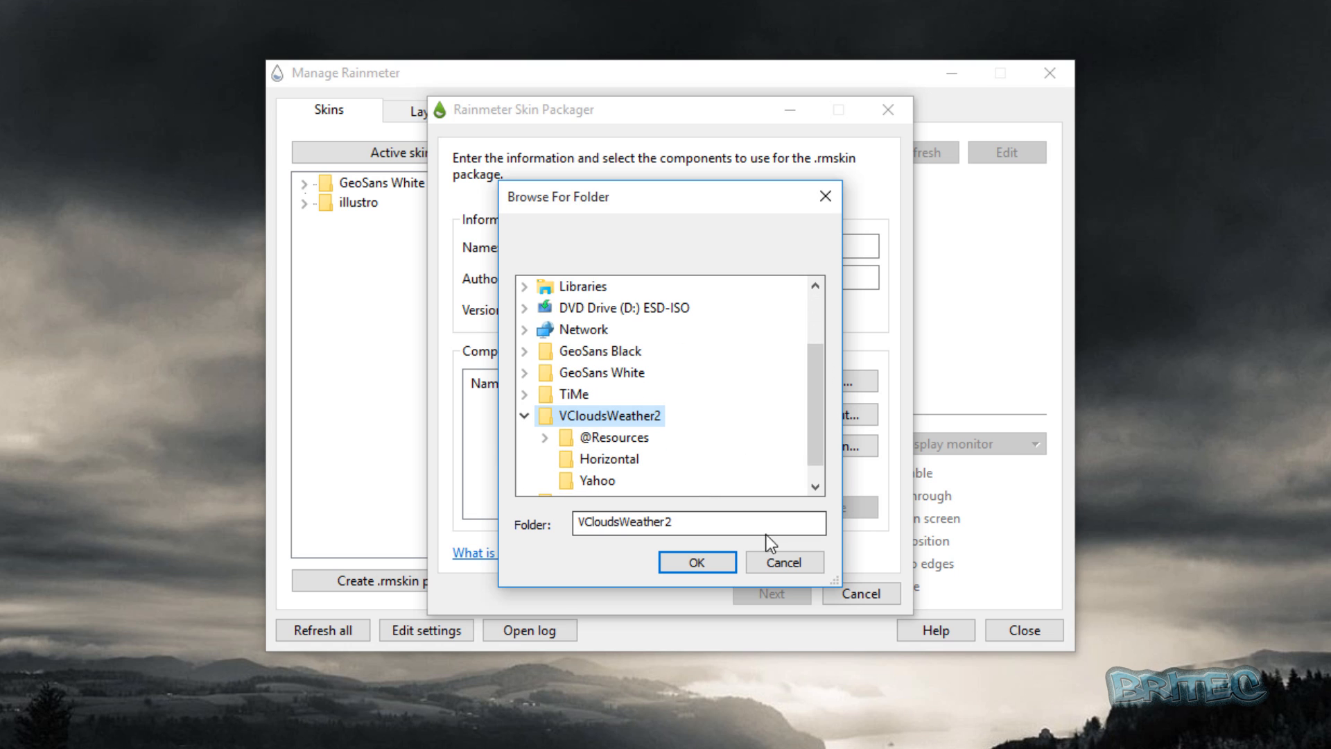
click(697, 562)
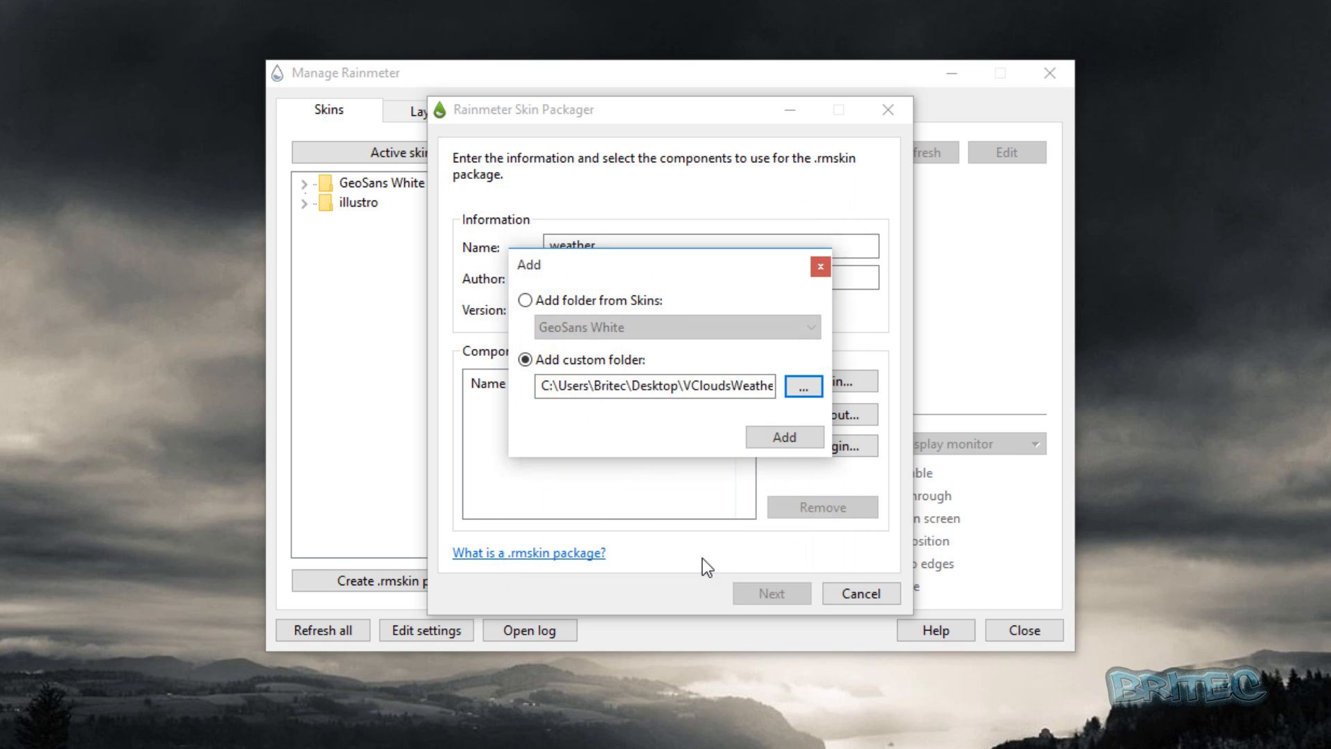
click(784, 444)
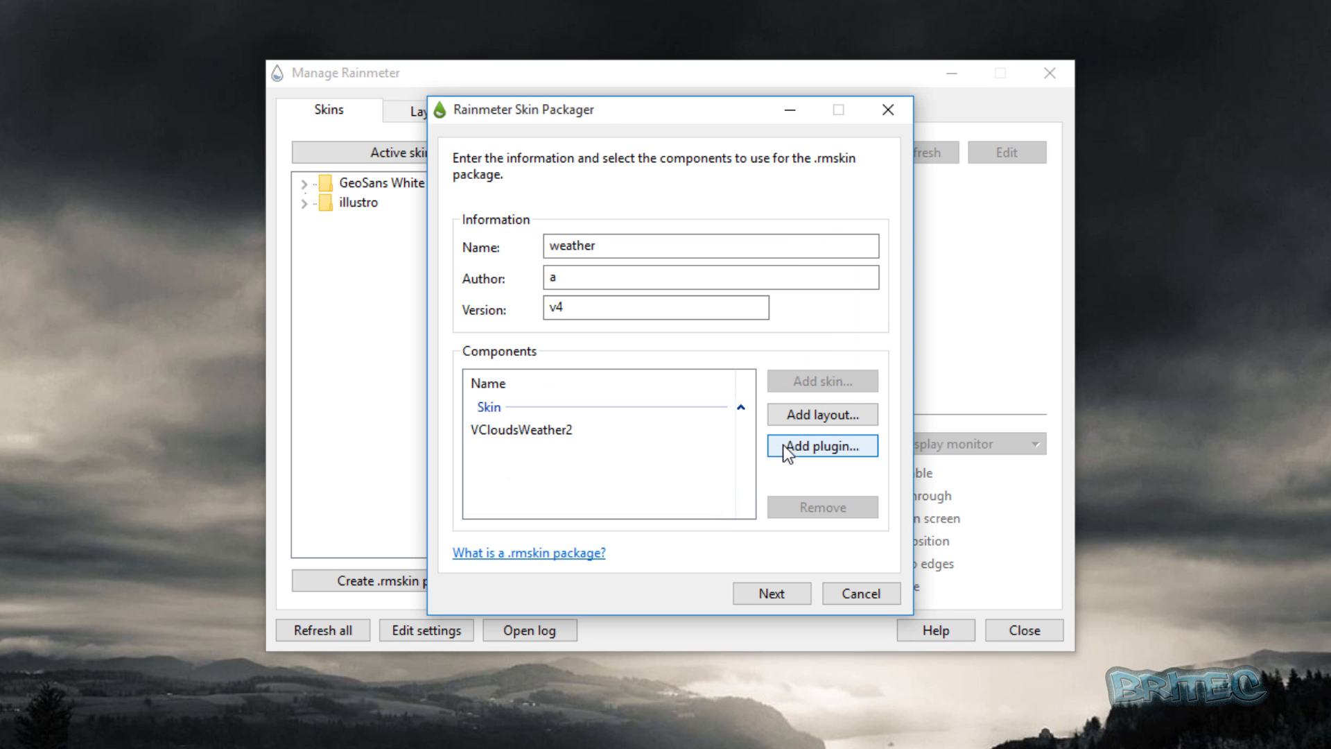
Set the minimum Windows version to 7 and create the weather_v4.rmskin package on the desktop.
click(774, 595)
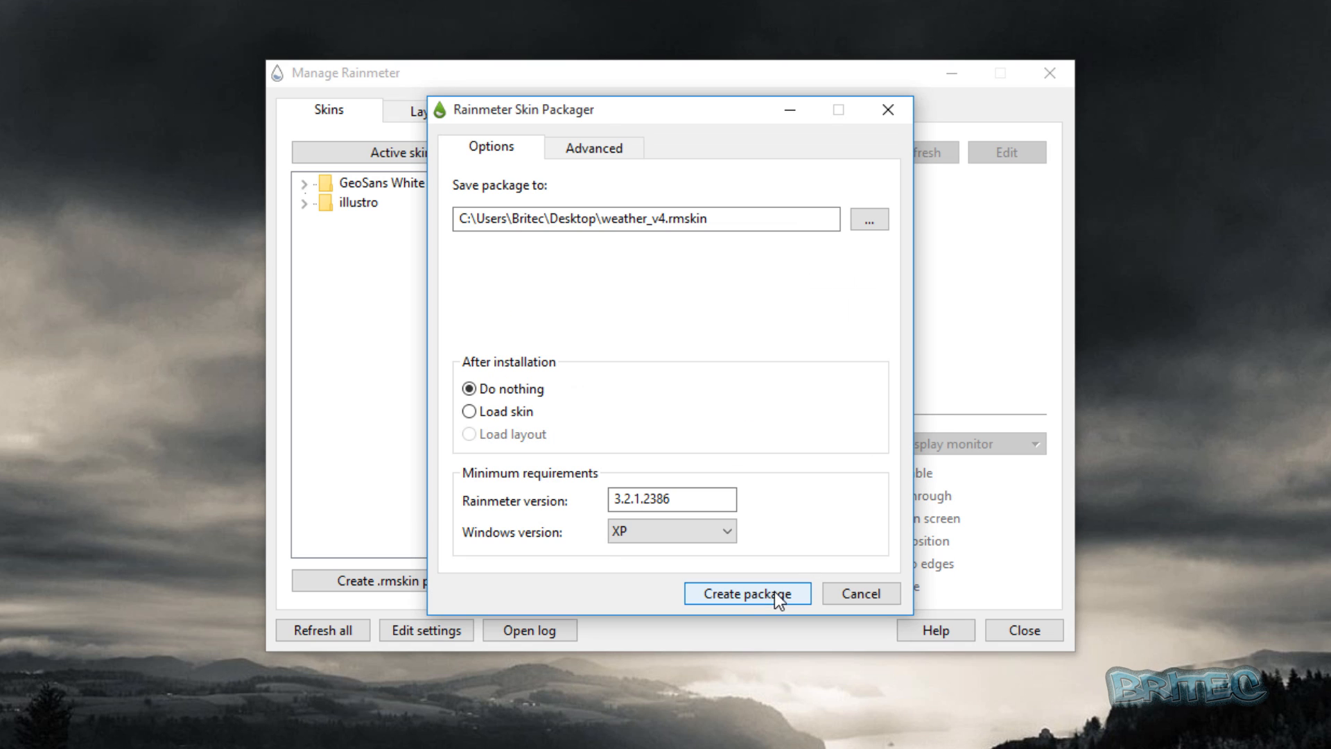
click(656, 531)
click(645, 582)
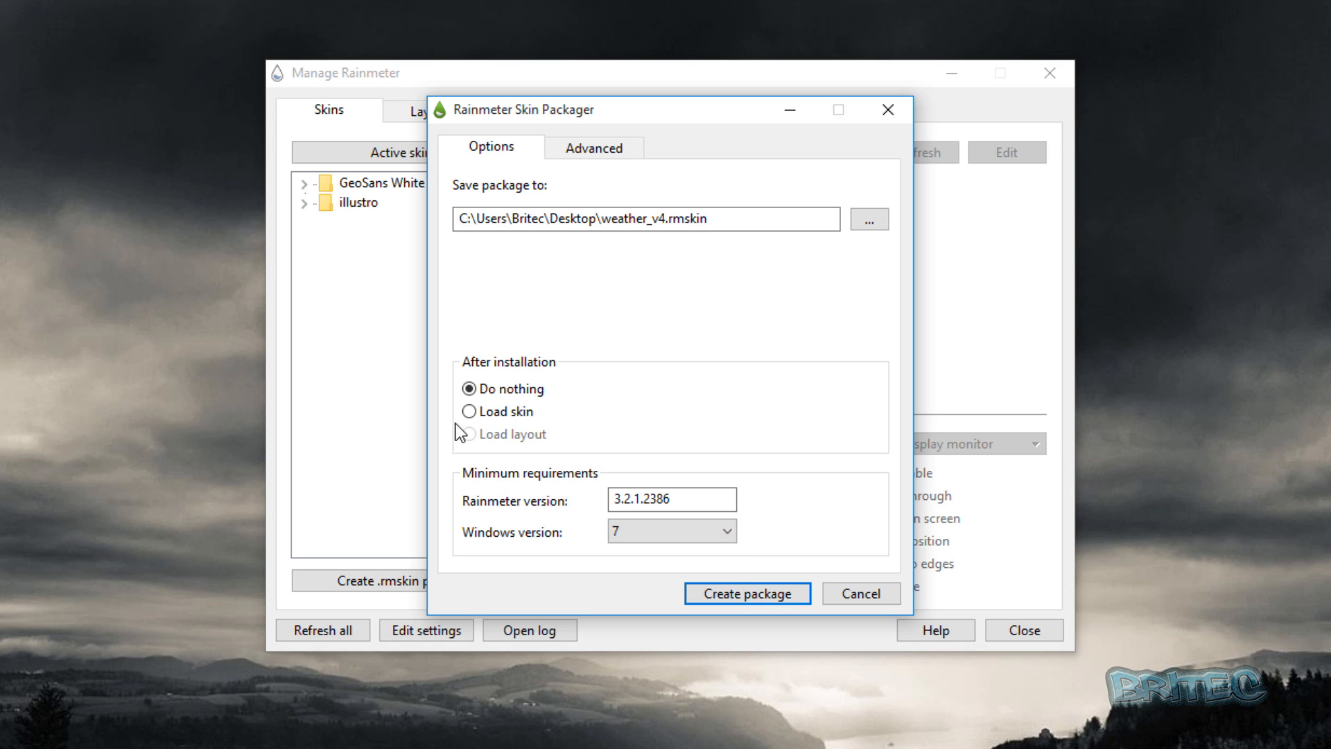
click(746, 593)
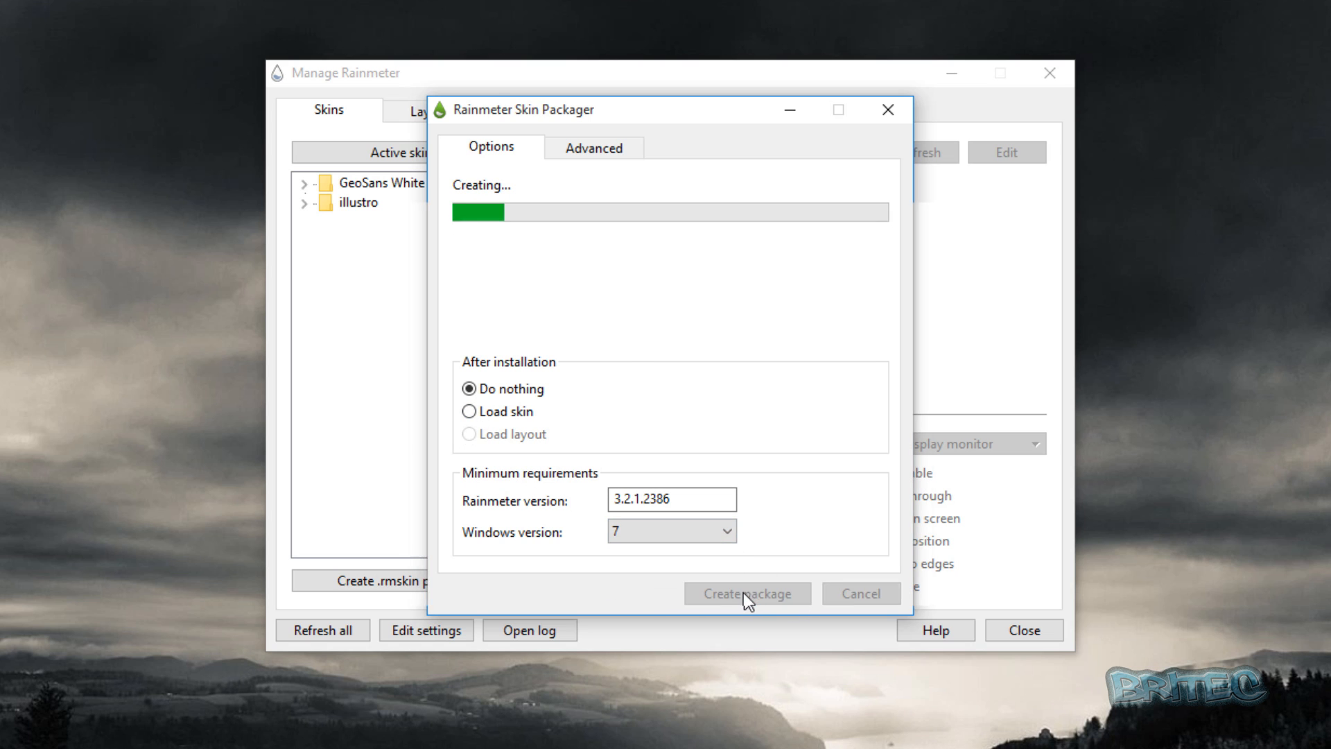
click(808, 448)
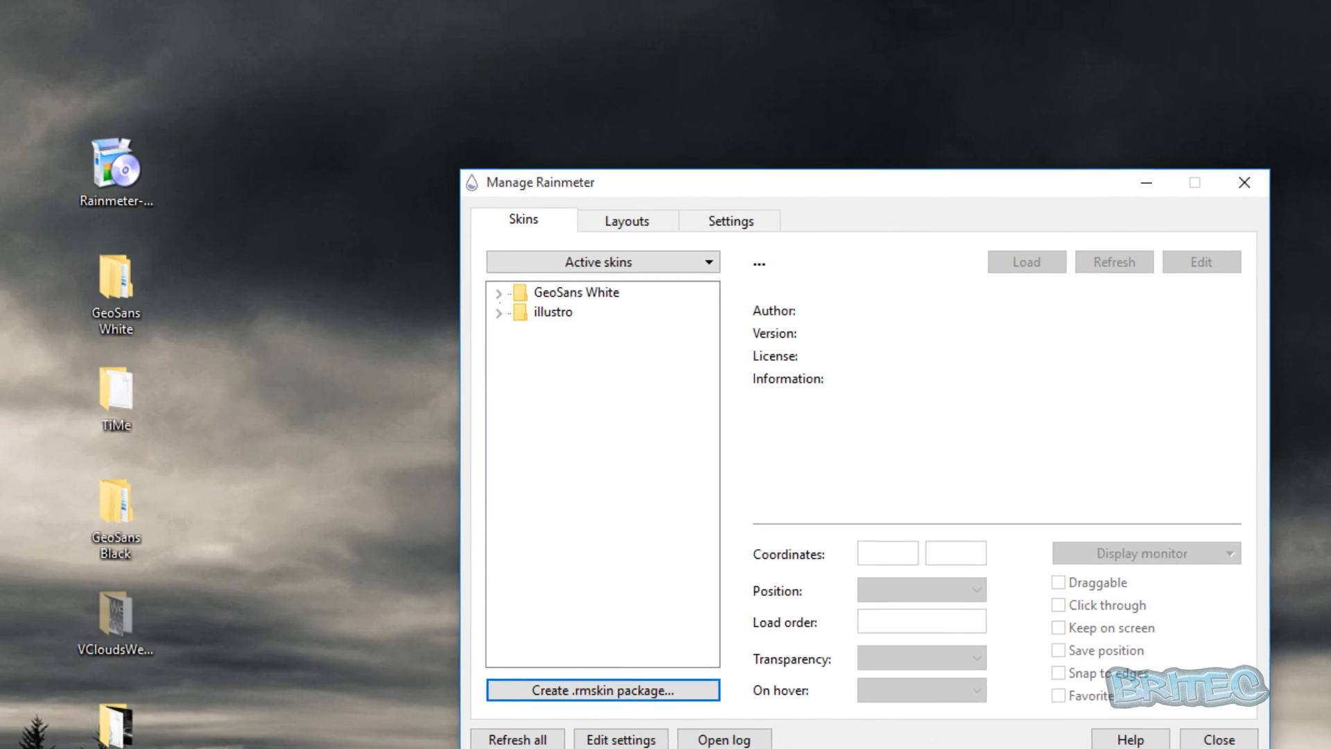
Move the weather_v4.rmskin file below the geosans package on the desktop and install its VCloudsWeather2 skin.
drag(40, 48, 76, 528)
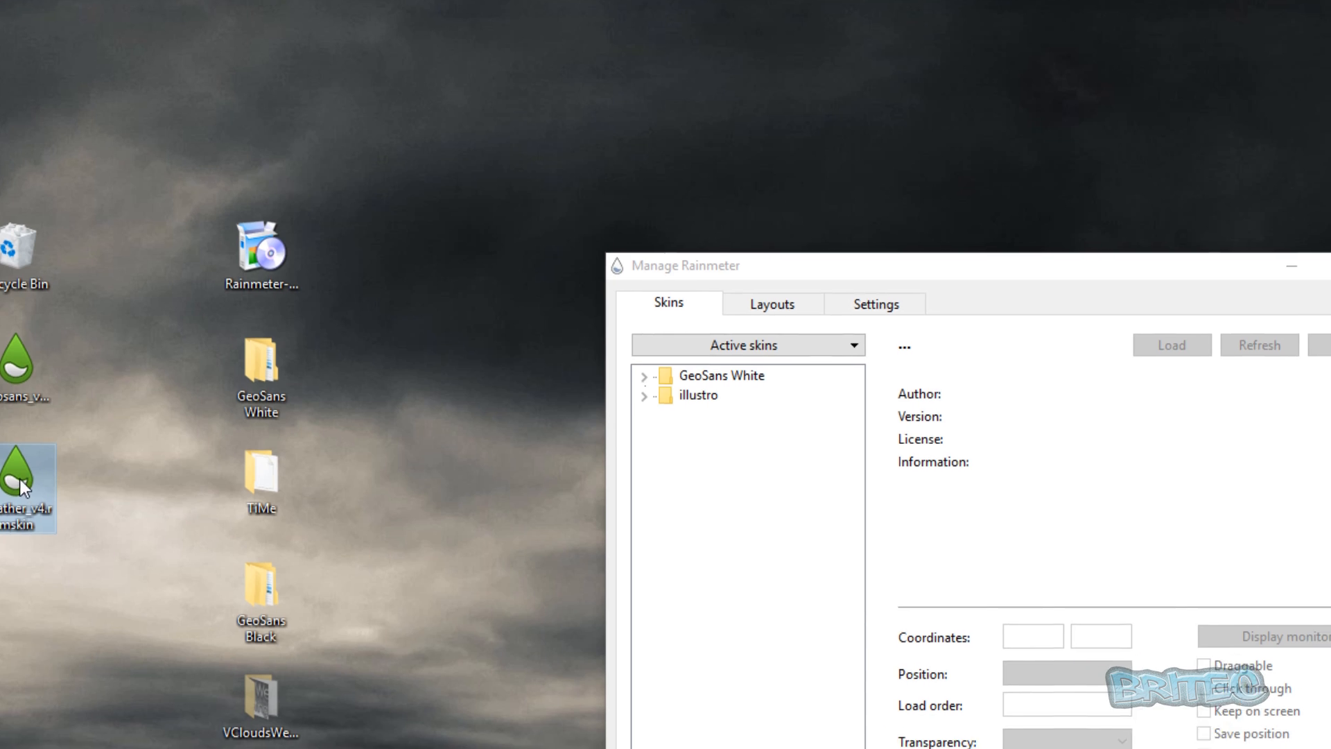
double_click(45, 489)
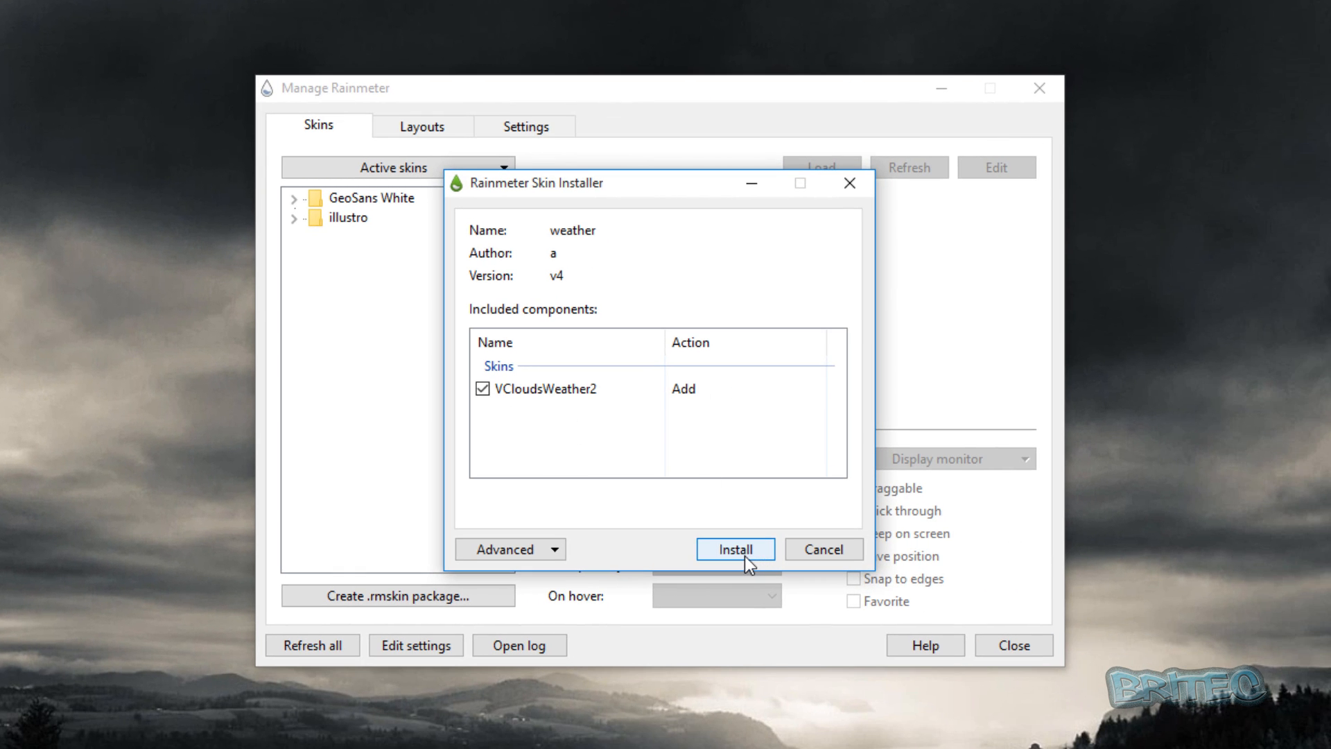
click(745, 556)
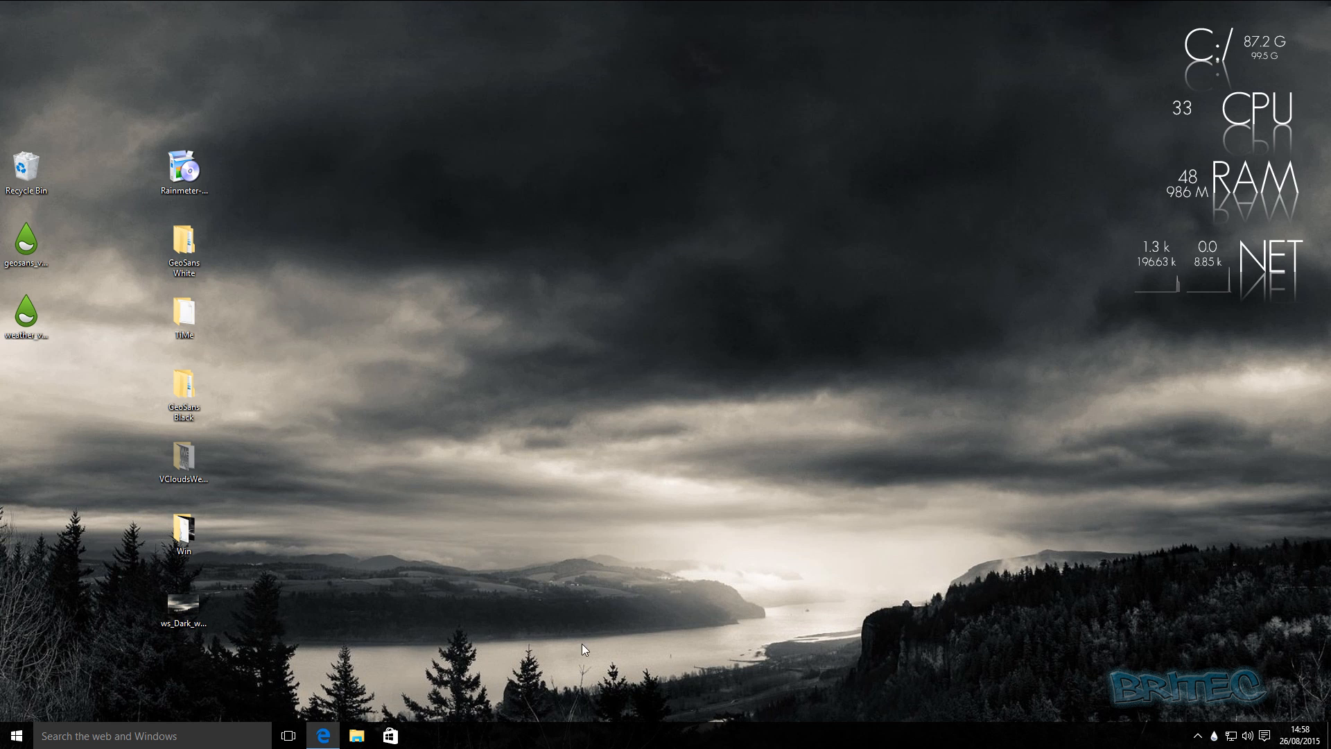
Load the VClouds Weather 2 - 3Days.ini skin from Manage Rainmeter, close the window and place the weather skin below NET on the desktop.
double_click(1215, 736)
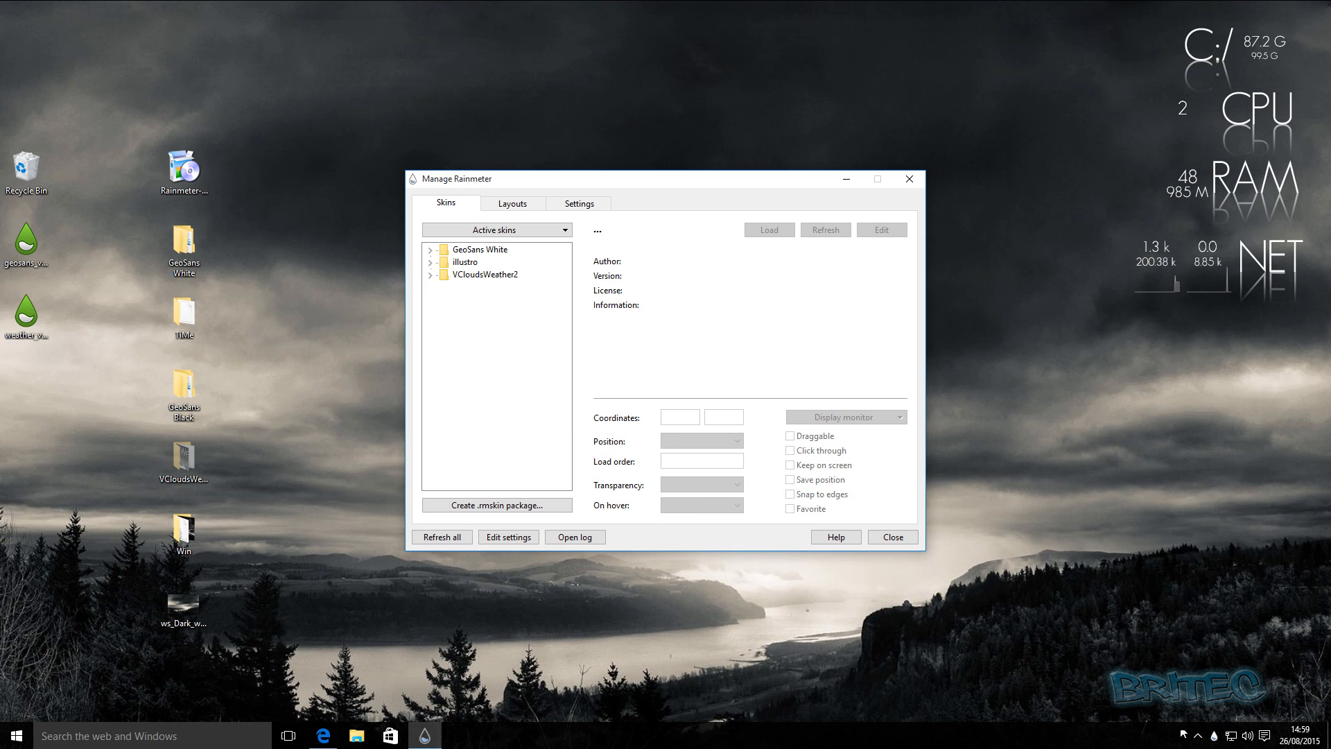
click(502, 281)
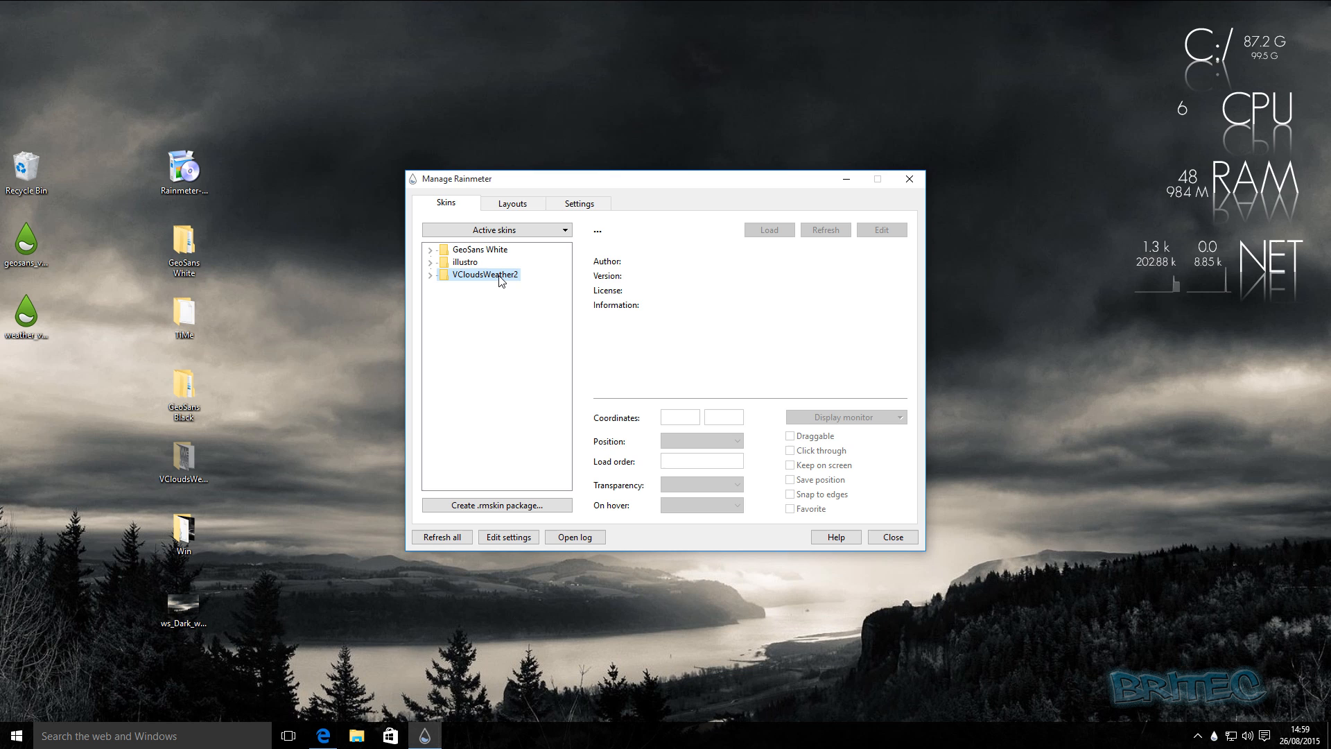
click(430, 276)
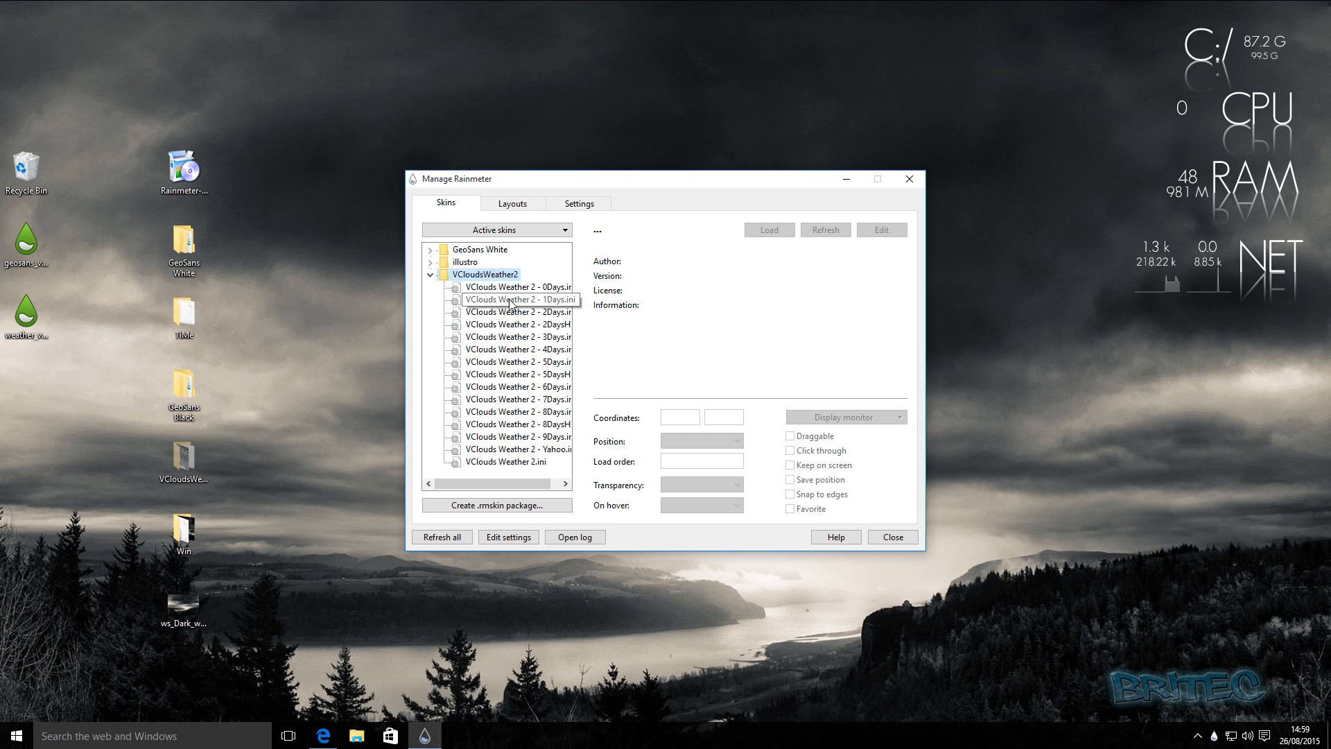
click(495, 338)
click(772, 232)
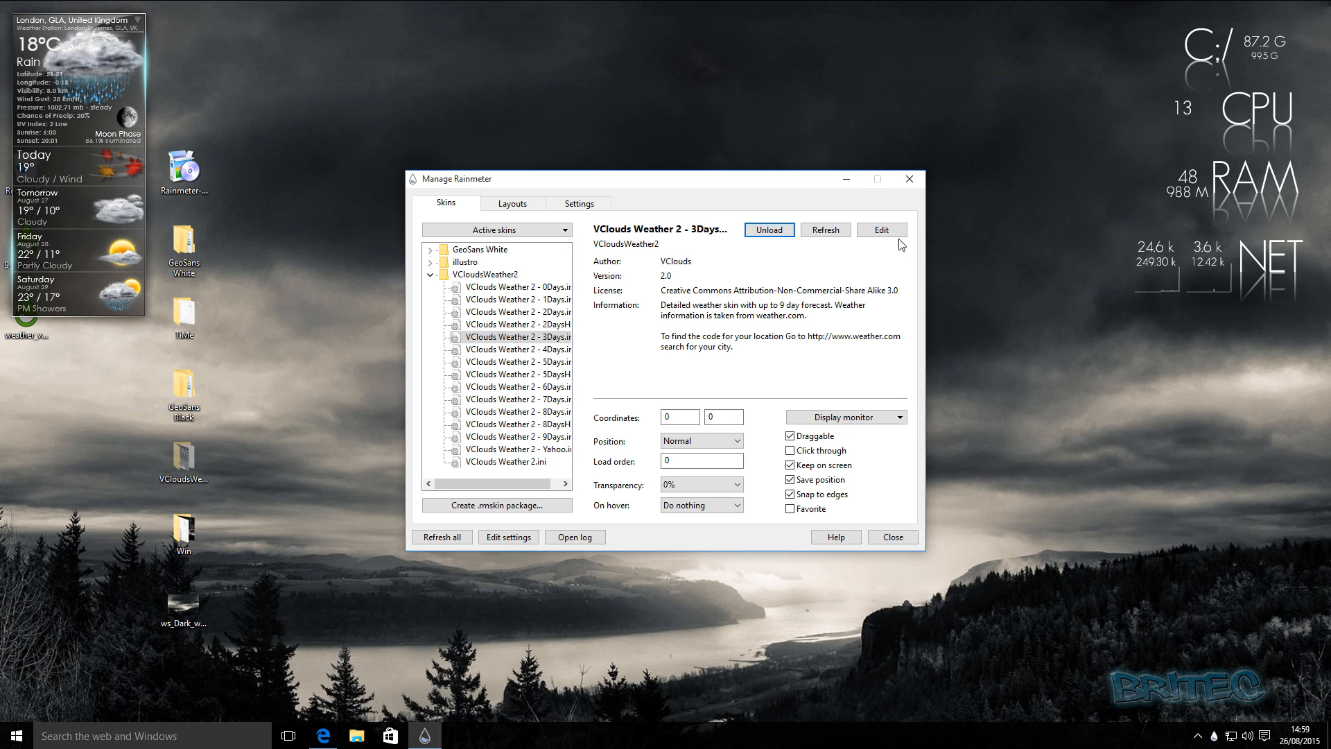
click(910, 179)
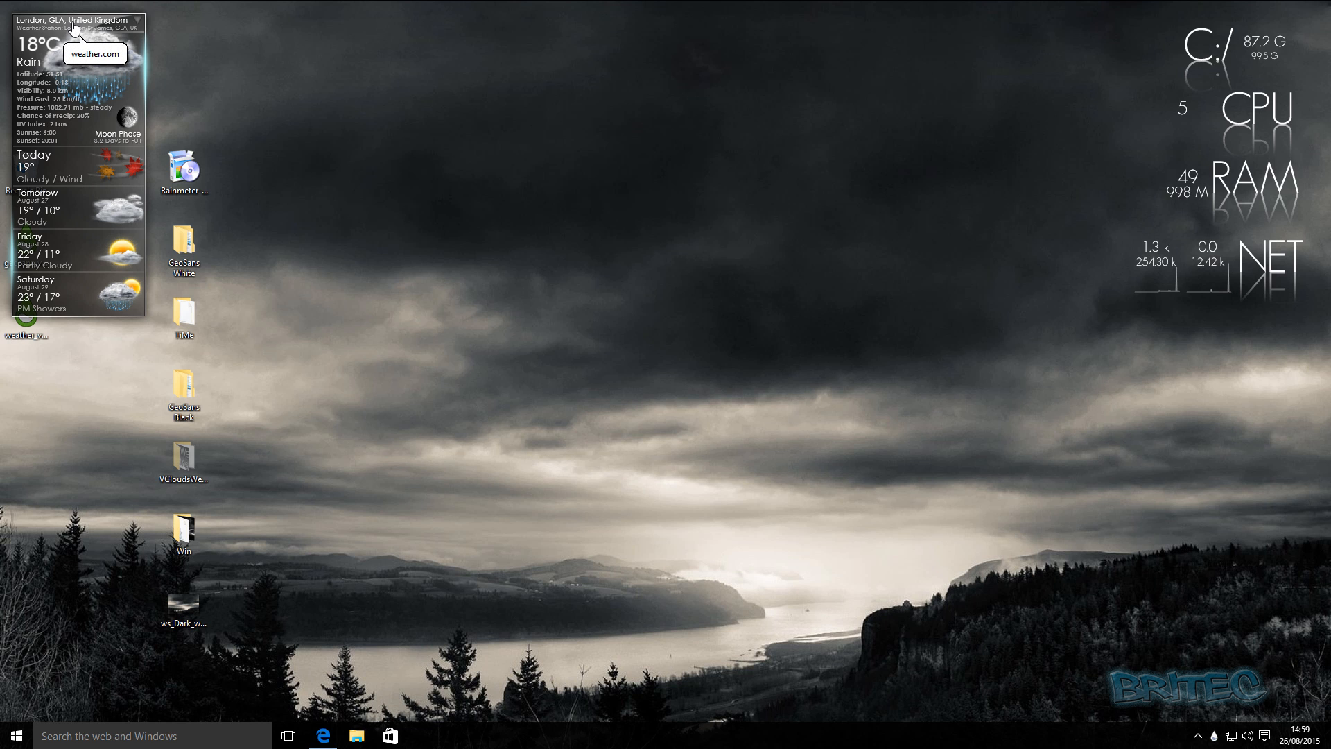
drag(79, 41, 1237, 341)
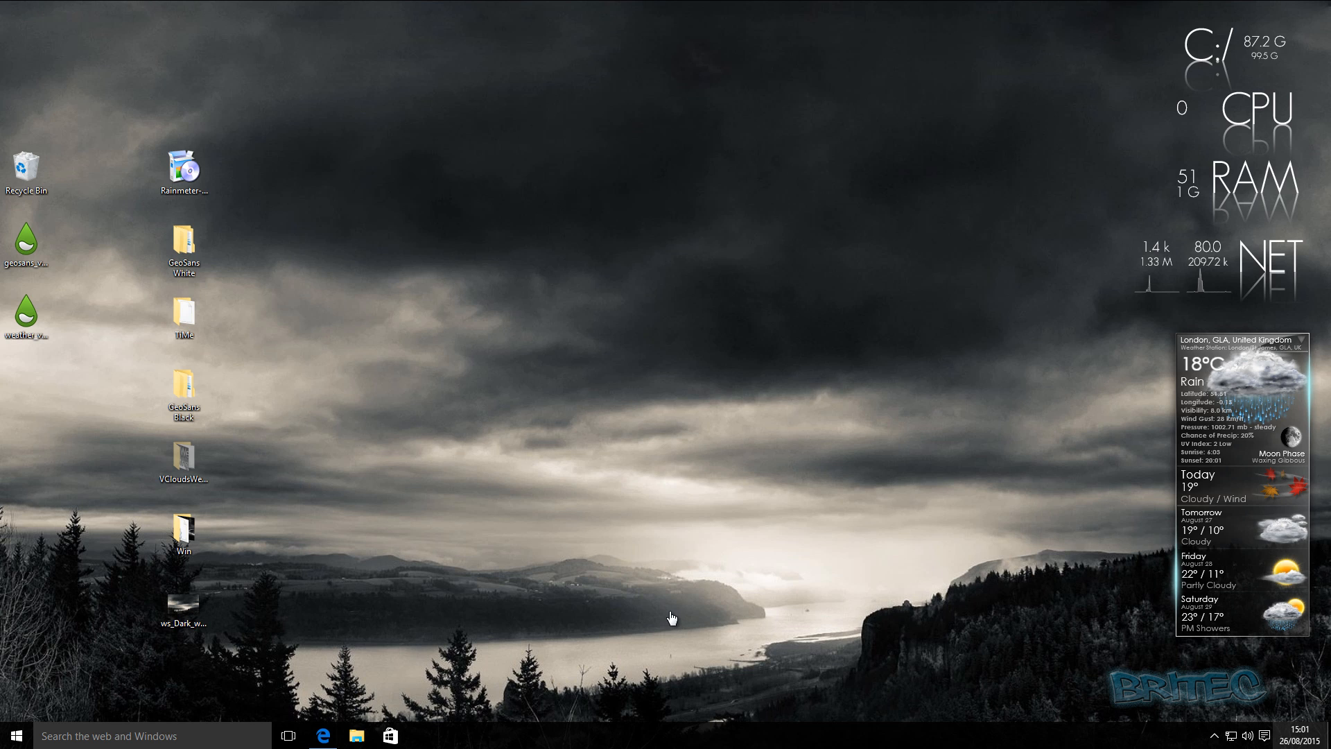
Reopen Manage Rainmeter and start a new .rmskin package with the name time, author vcloud and version v5.
click(1213, 735)
click(1200, 705)
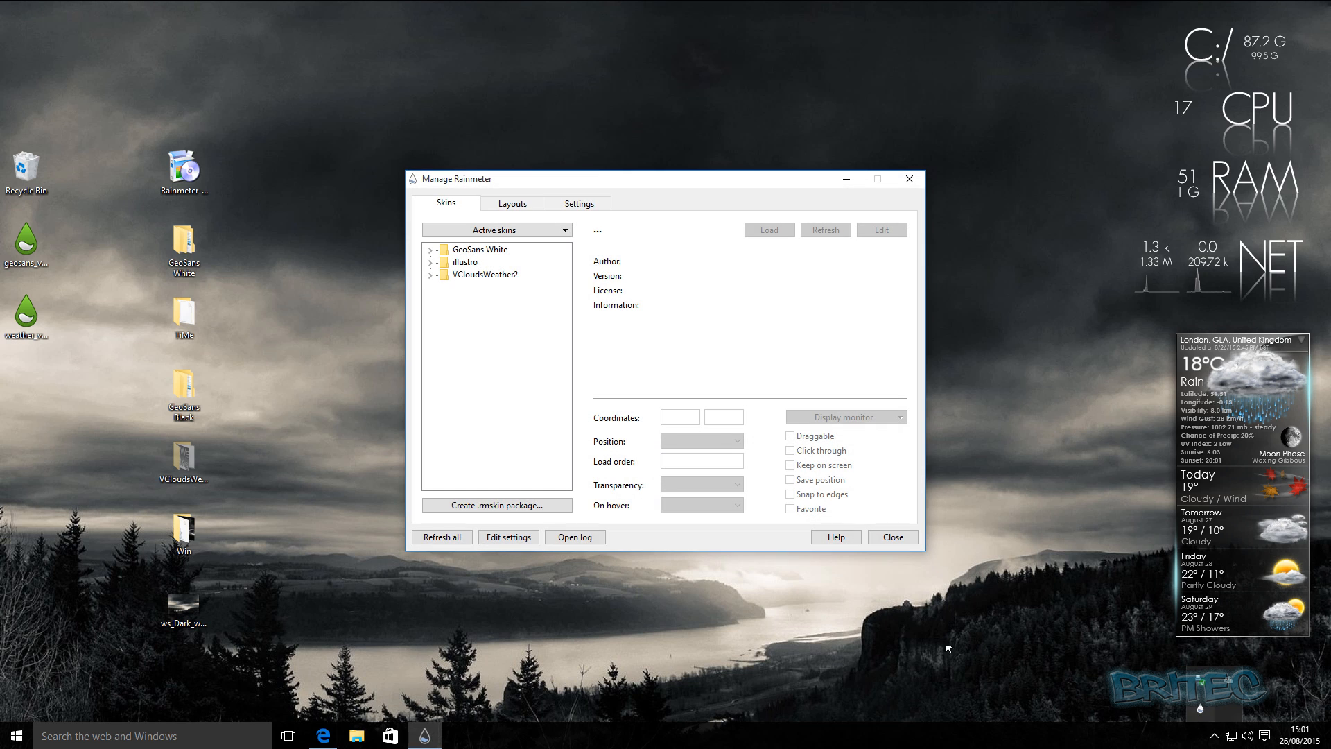
click(487, 506)
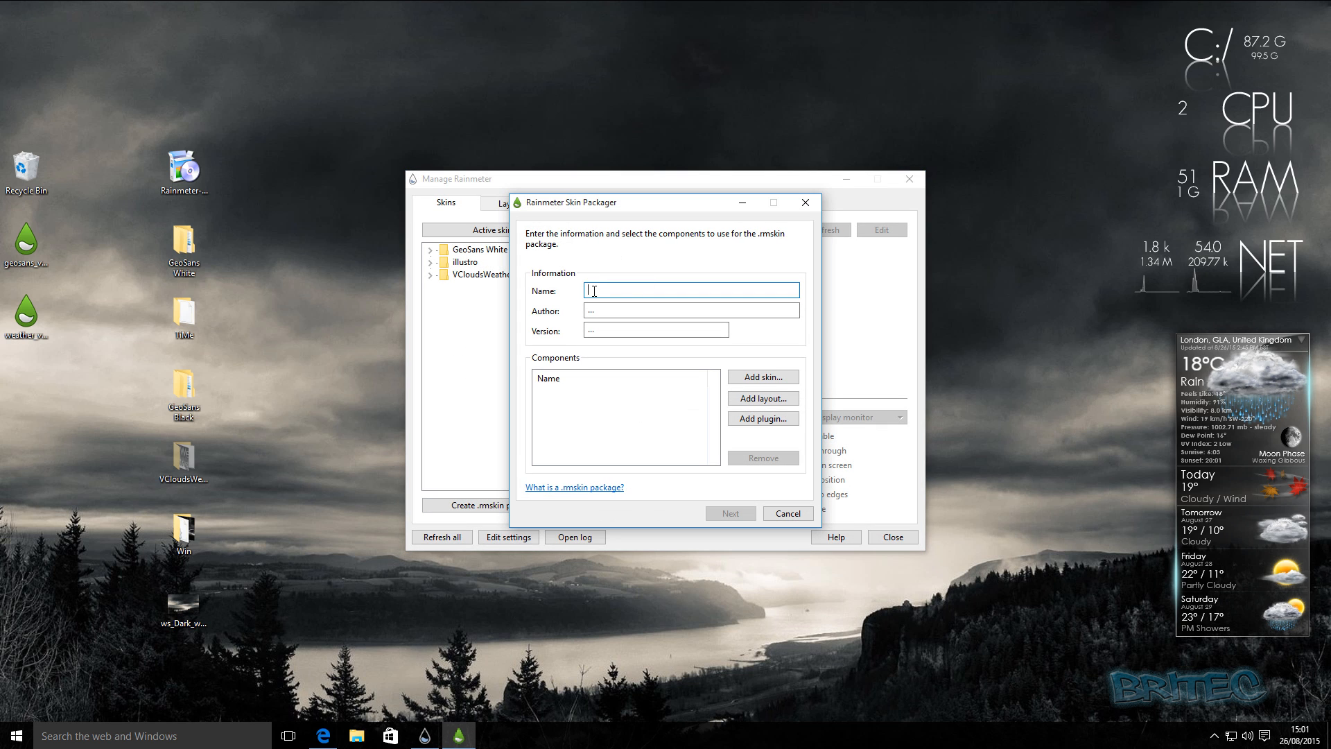
text(time)
click(599, 310)
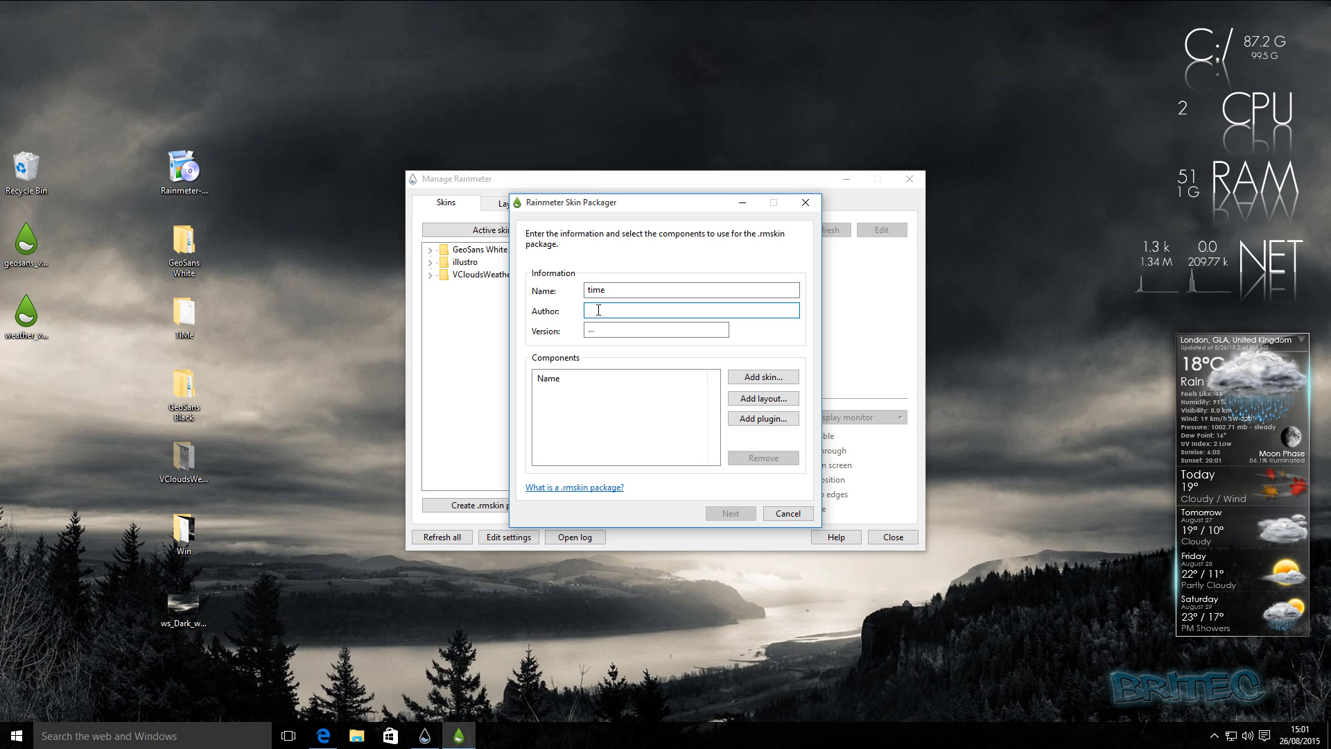
text(ti)
key(BackSpace)
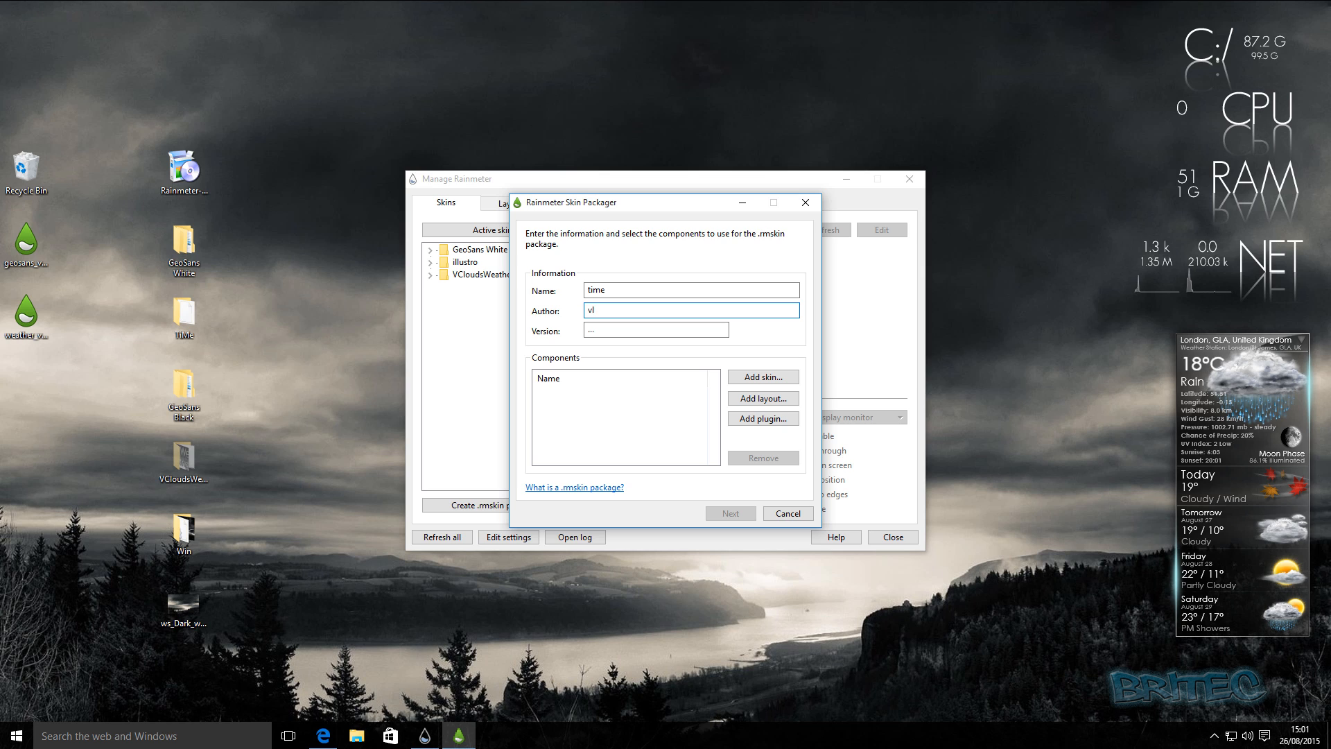
key(BackSpace)
text(vcloud)
click(607, 325)
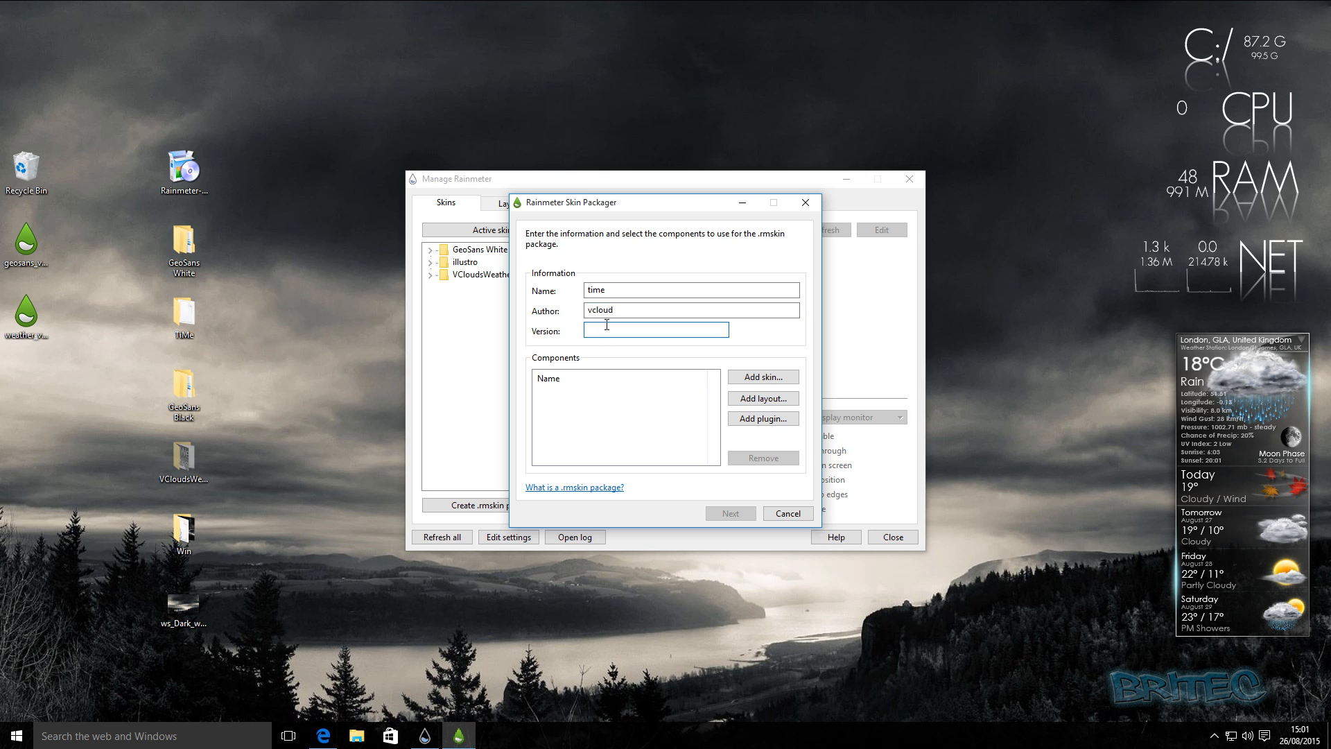
text(v5)
Add the TiMe folder from the desktop to the time package as a custom skin folder.
click(778, 387)
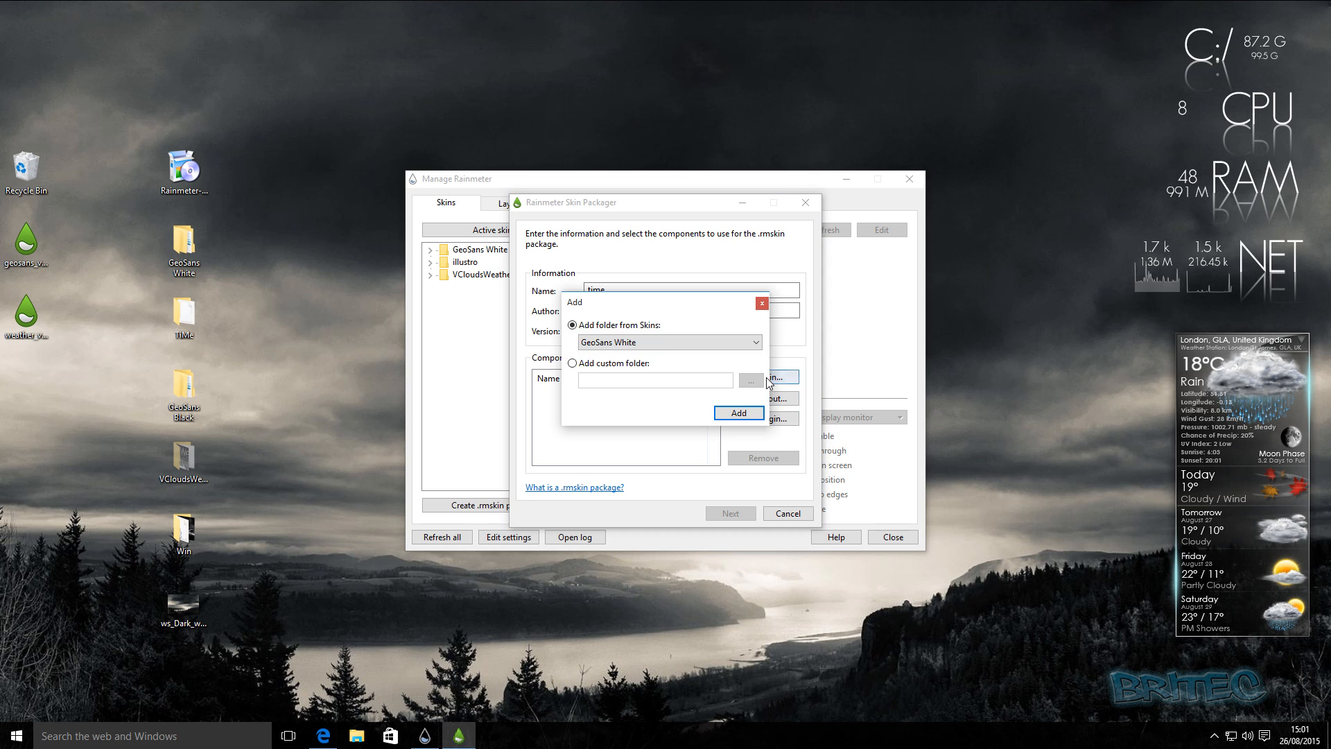
click(595, 363)
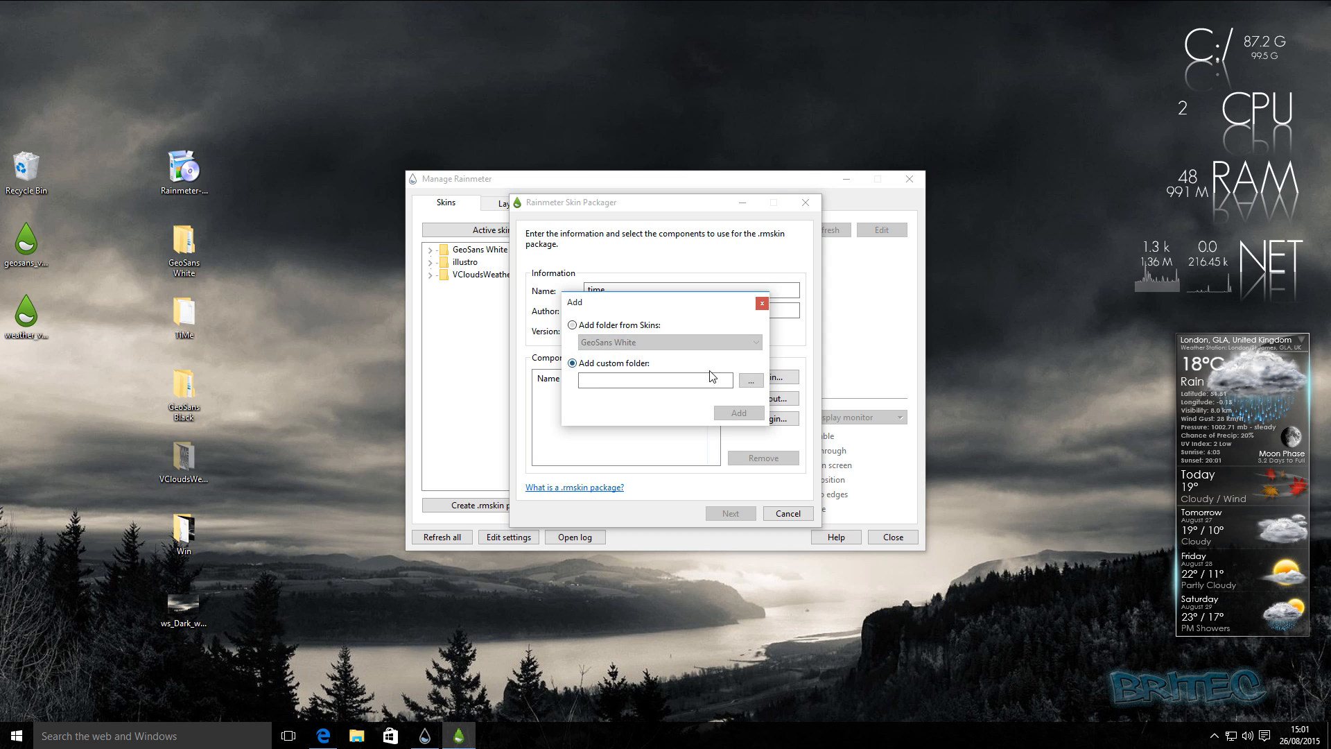
click(751, 381)
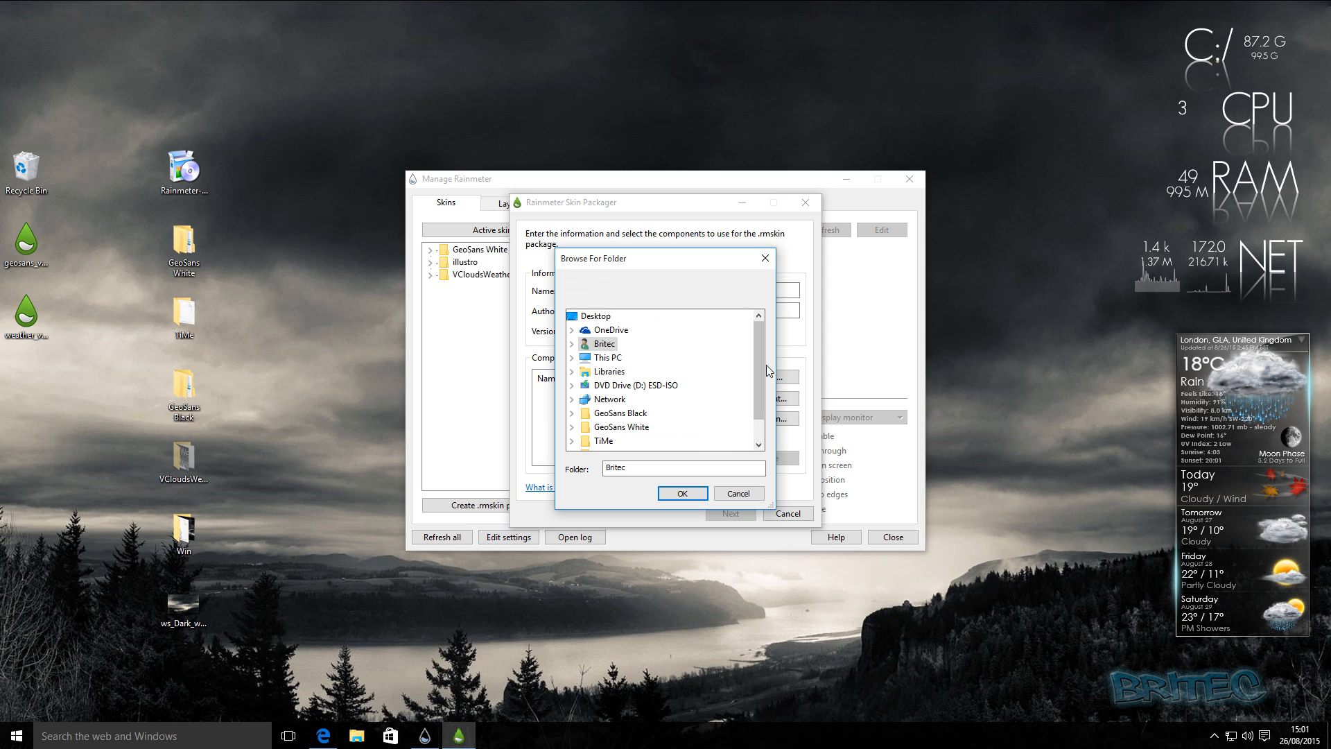
scroll(761, 368, down, 1)
click(603, 416)
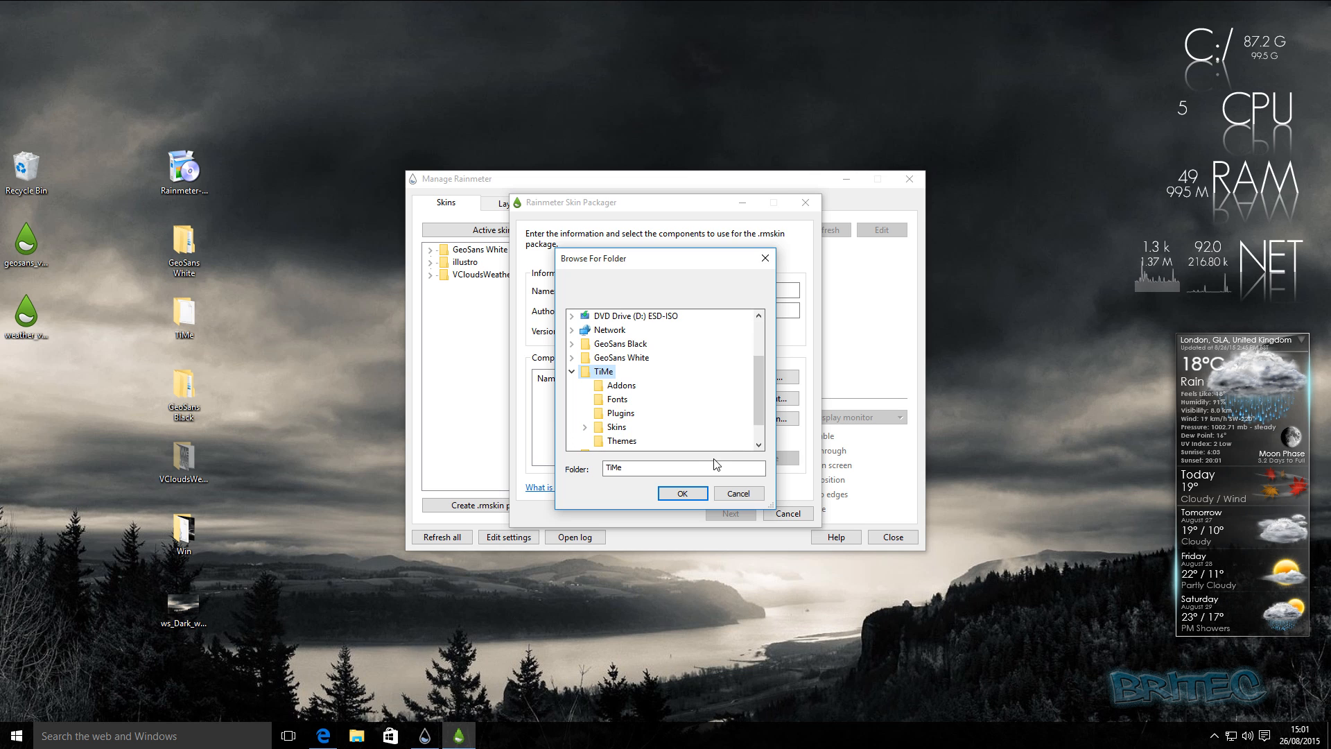
click(686, 494)
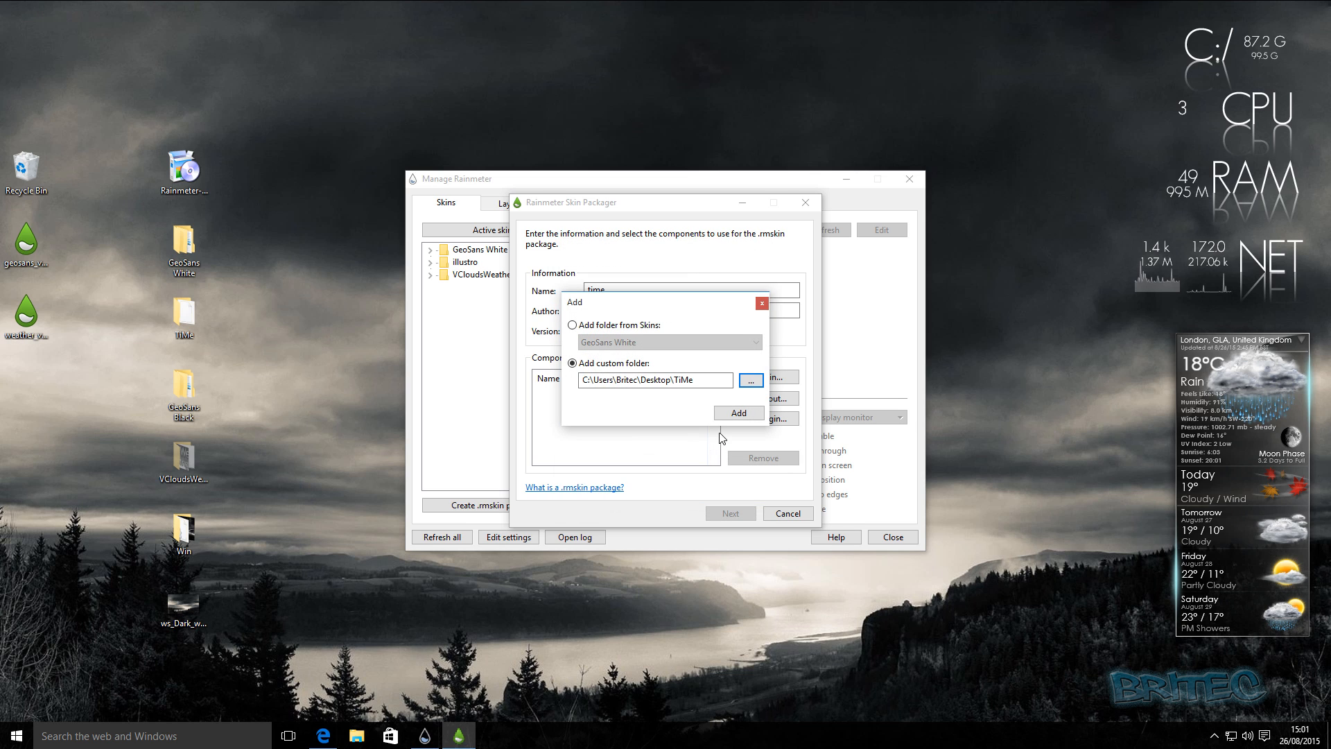
click(737, 414)
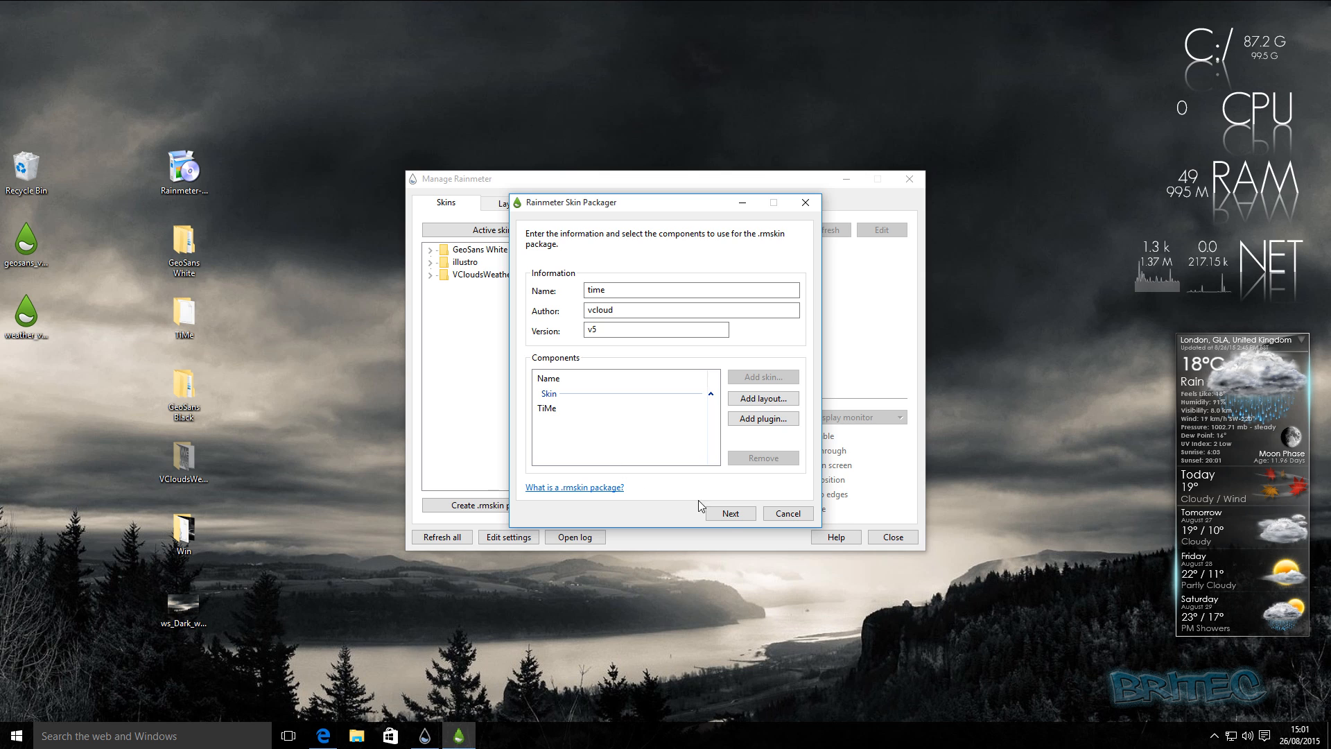
Set the minimum Windows version to 7 and create the time_v5.rmskin package on the desktop.
click(731, 513)
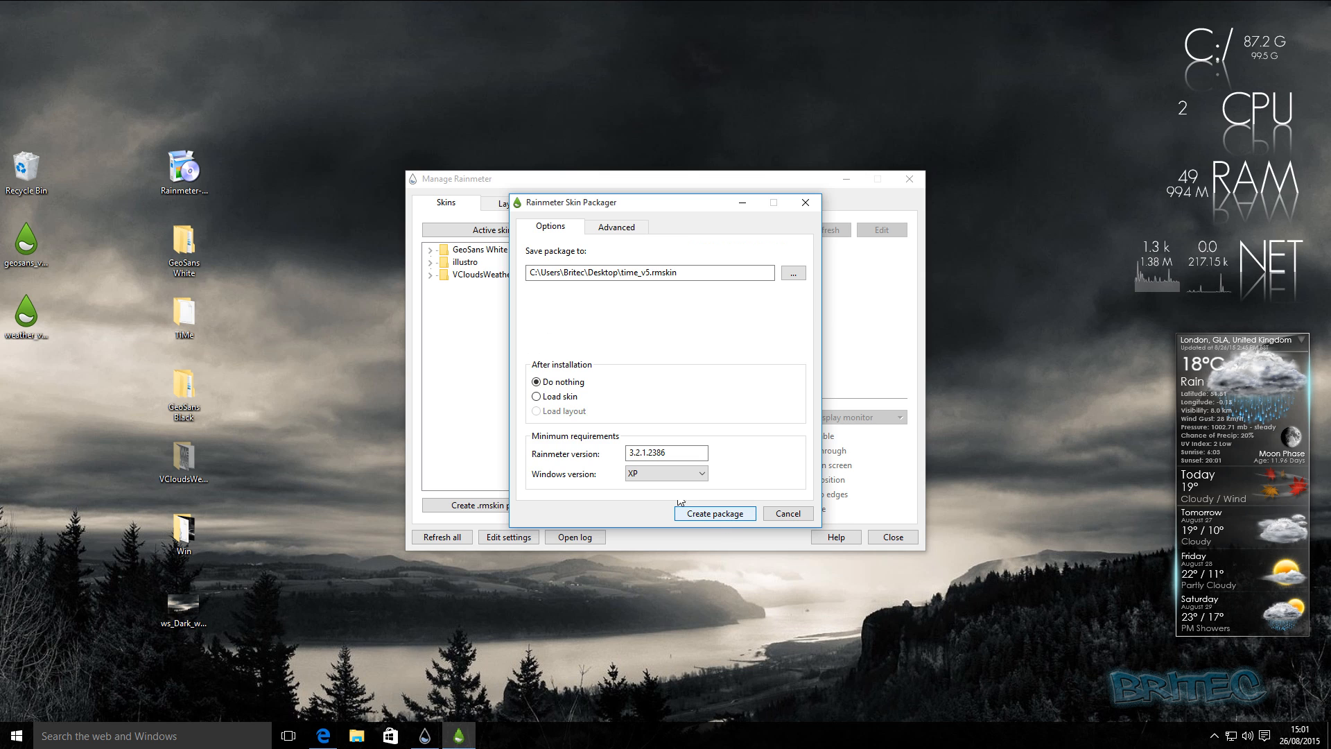
click(678, 475)
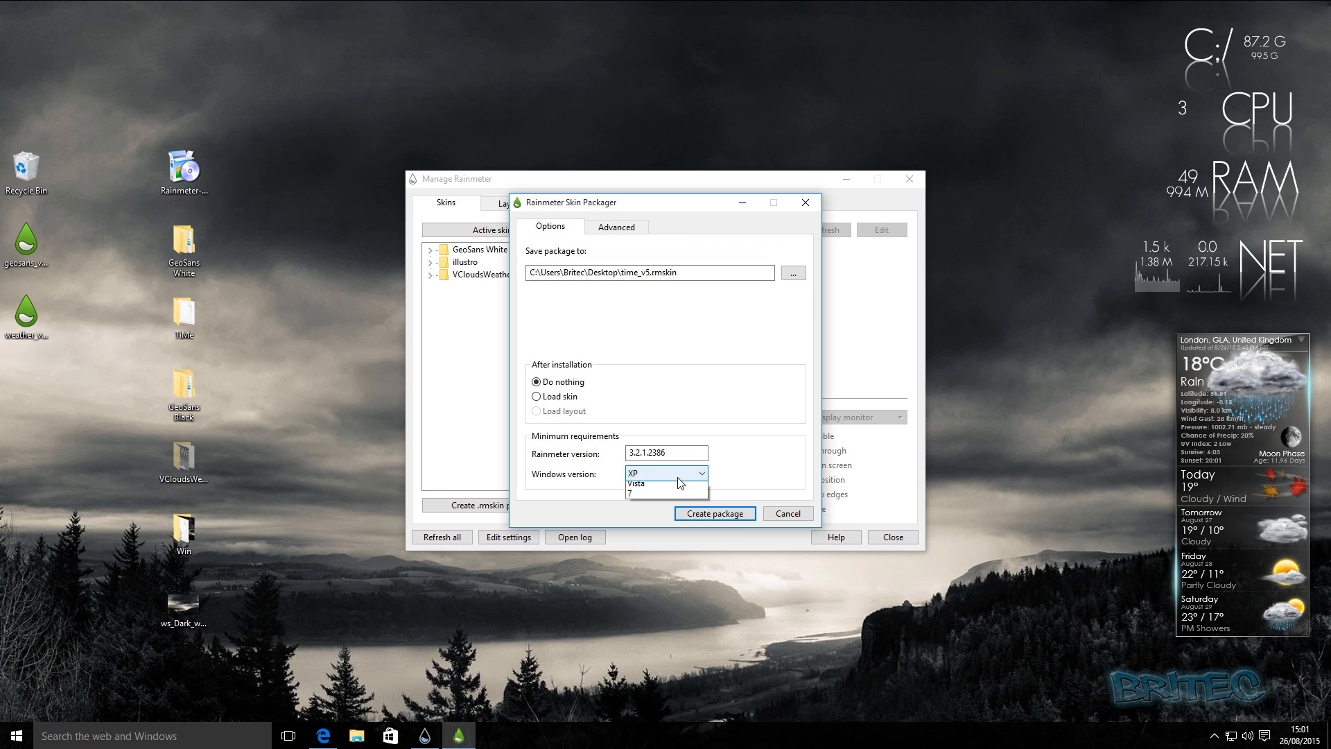
click(659, 508)
click(721, 514)
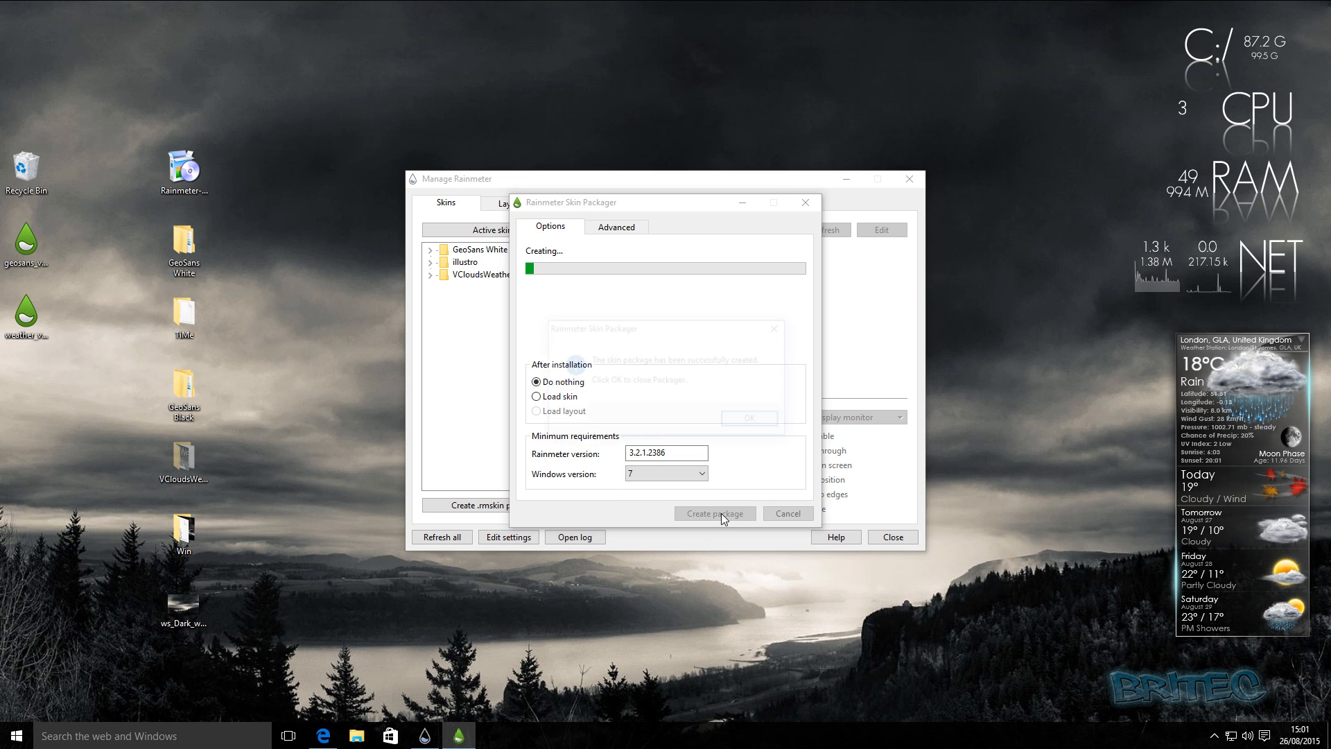
click(768, 423)
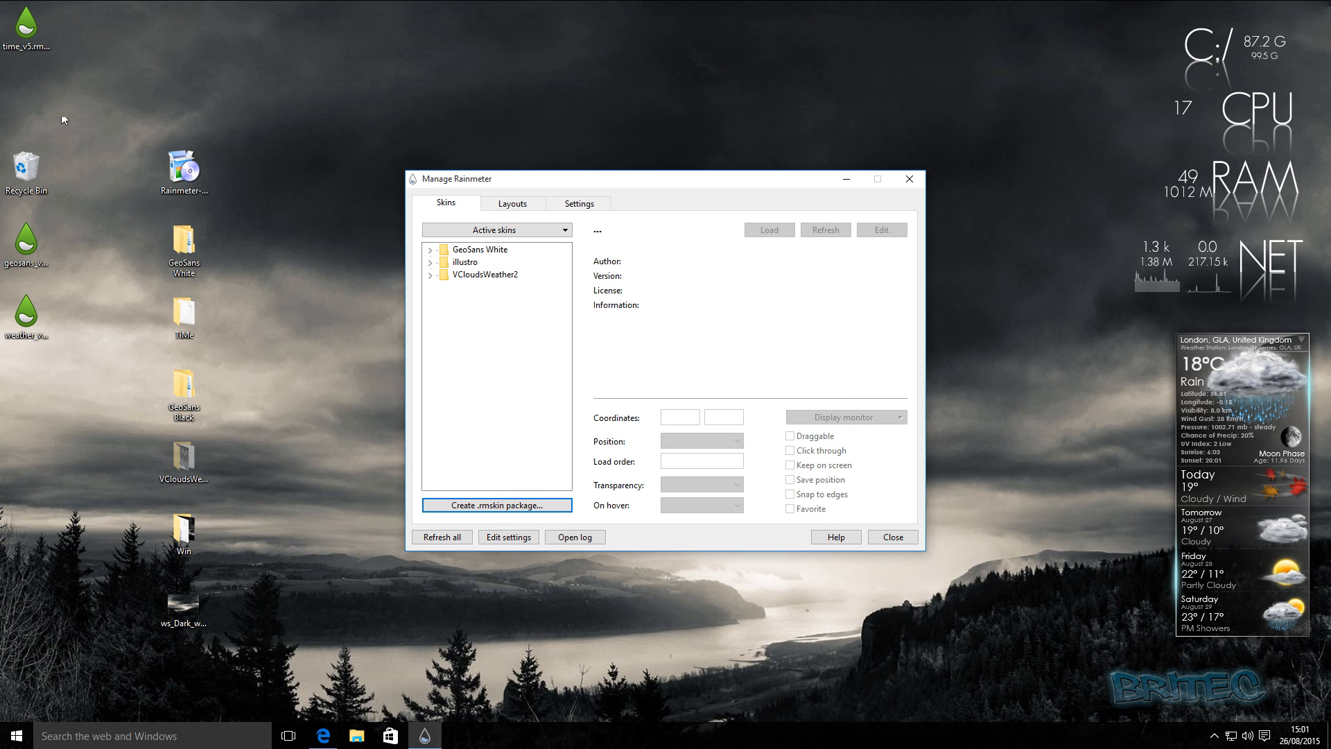
Install the TiMe skin from time_v5.rmskin and move the package file below the weather package on the desktop.
double_click(25, 28)
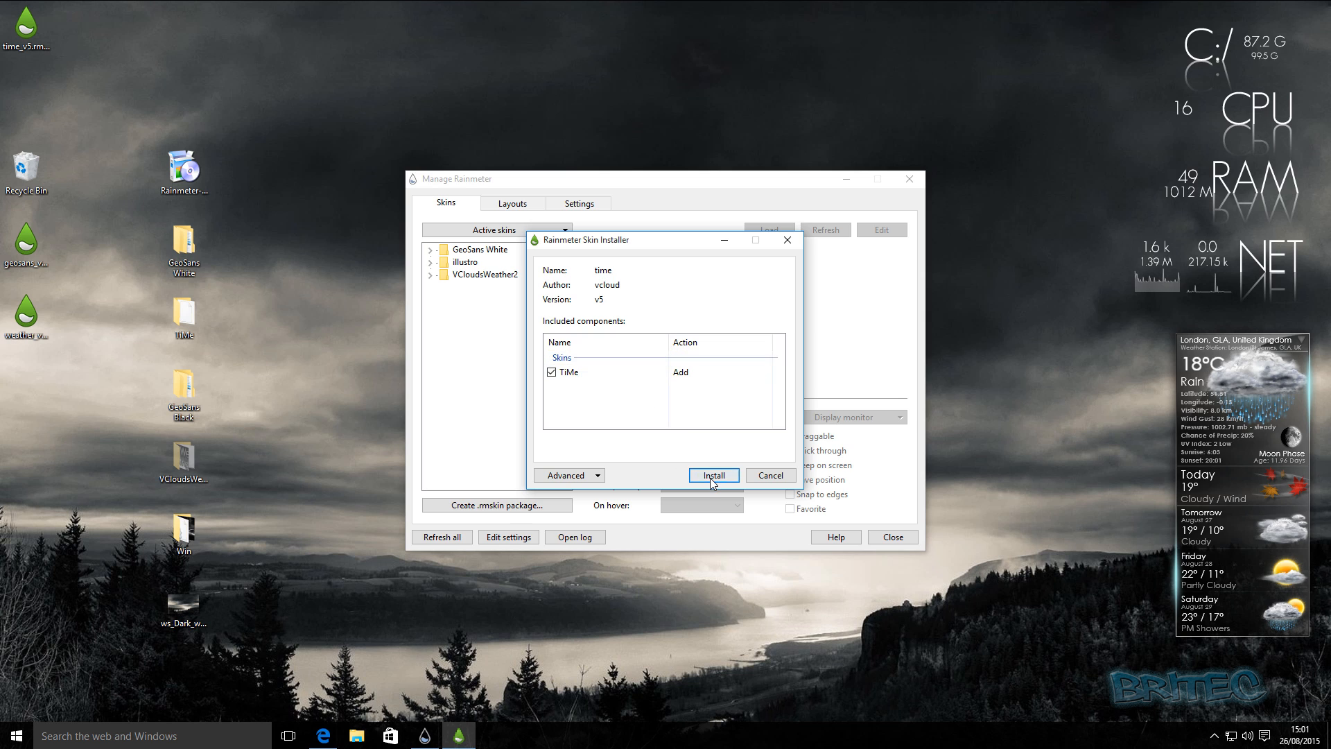
click(711, 476)
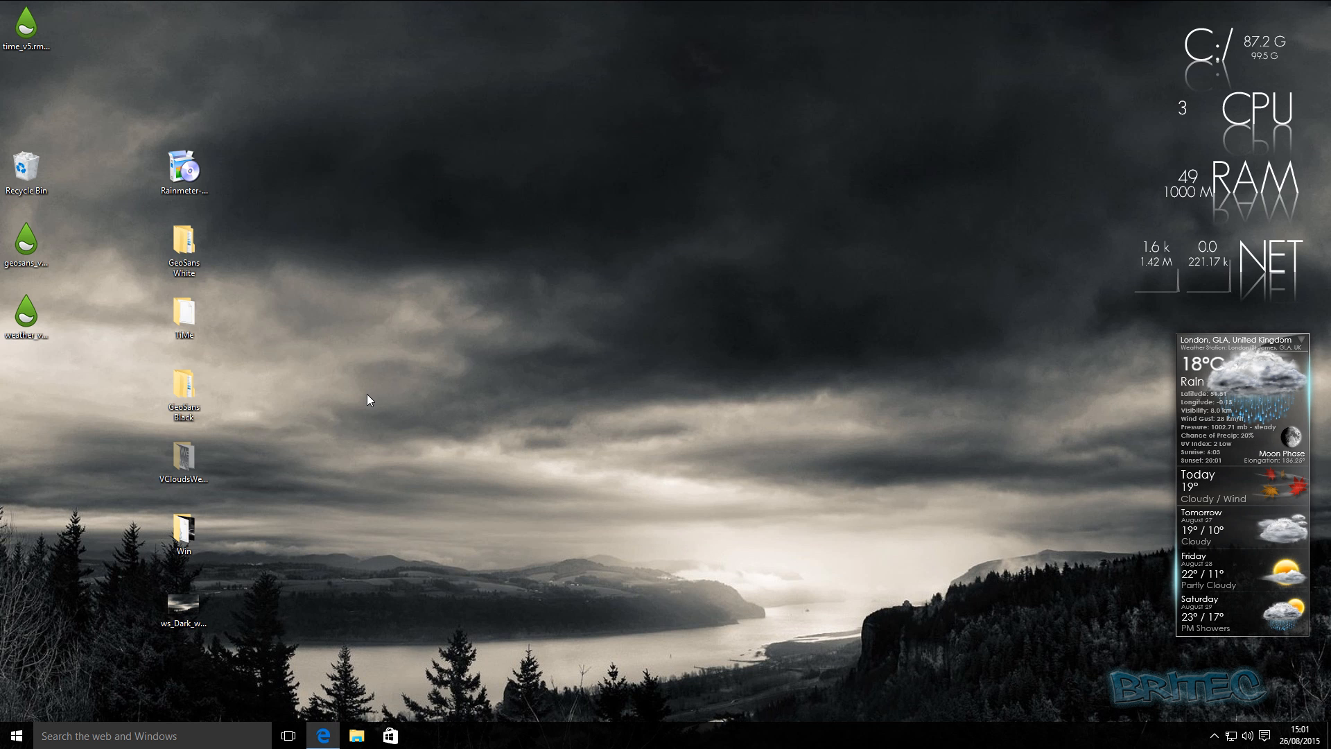
drag(25, 28, 31, 392)
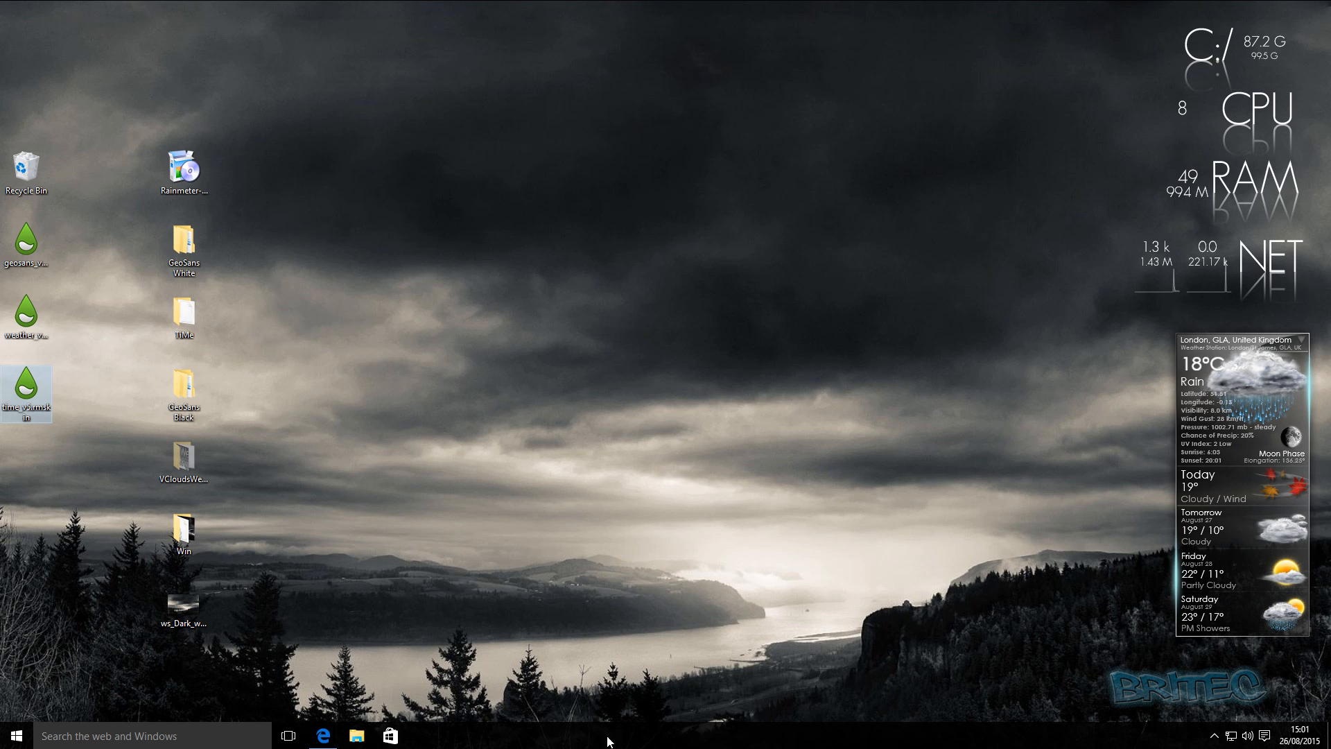
Reopen Manage Rainmeter, expand the TiMe skin folder down to its variants, and load TiMe - Analog.ini.
click(1214, 716)
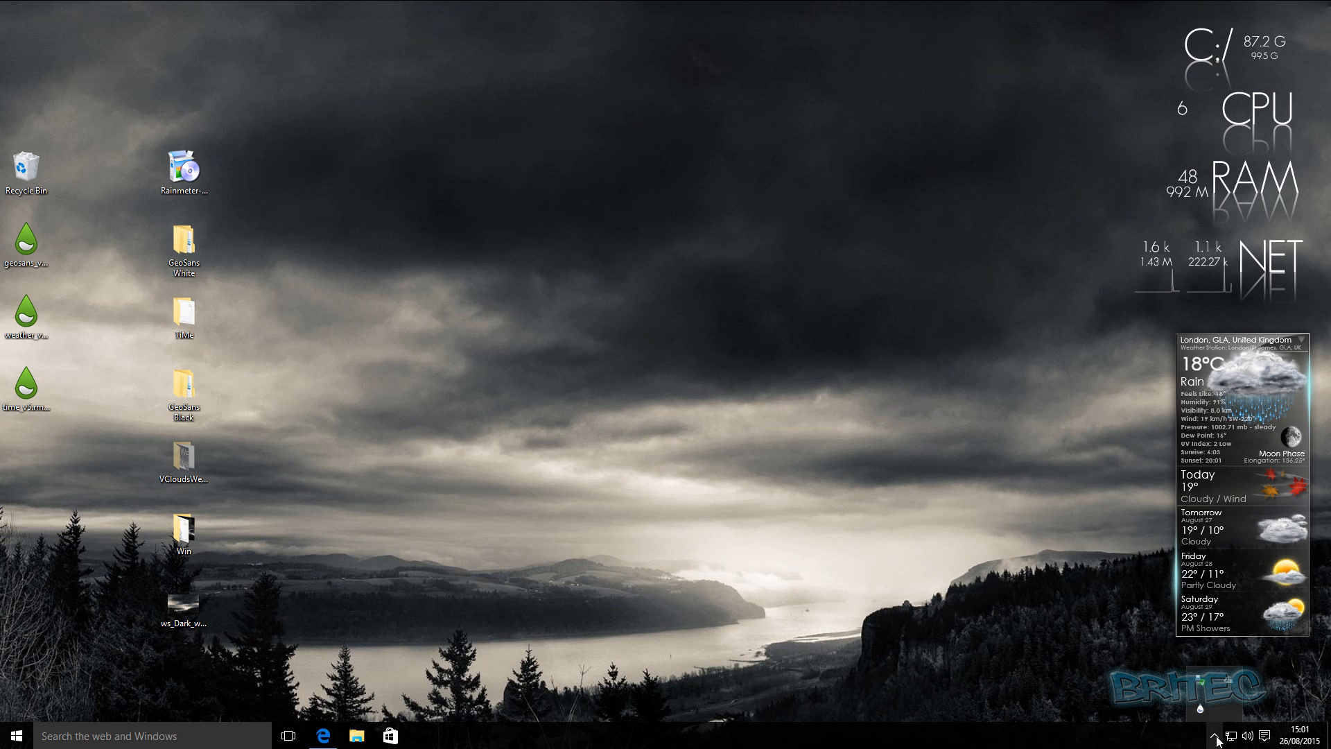
click(1214, 736)
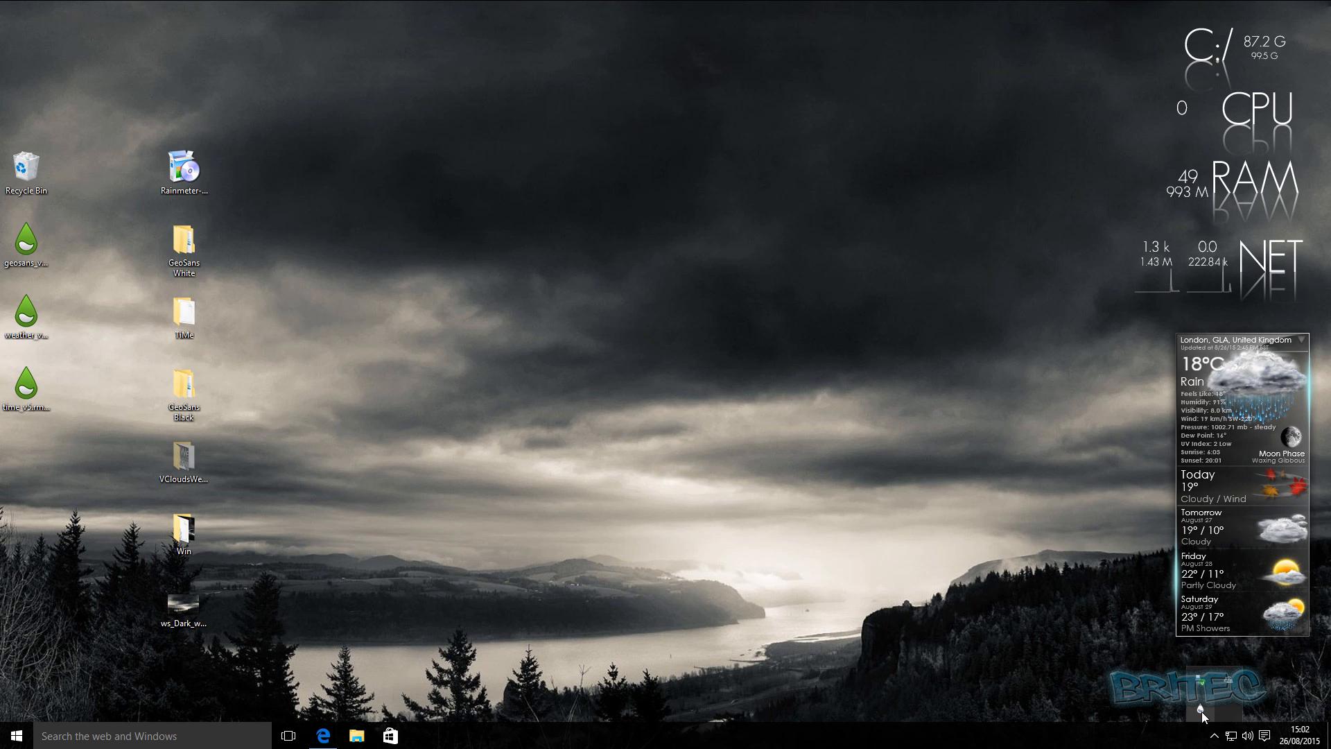
click(1201, 709)
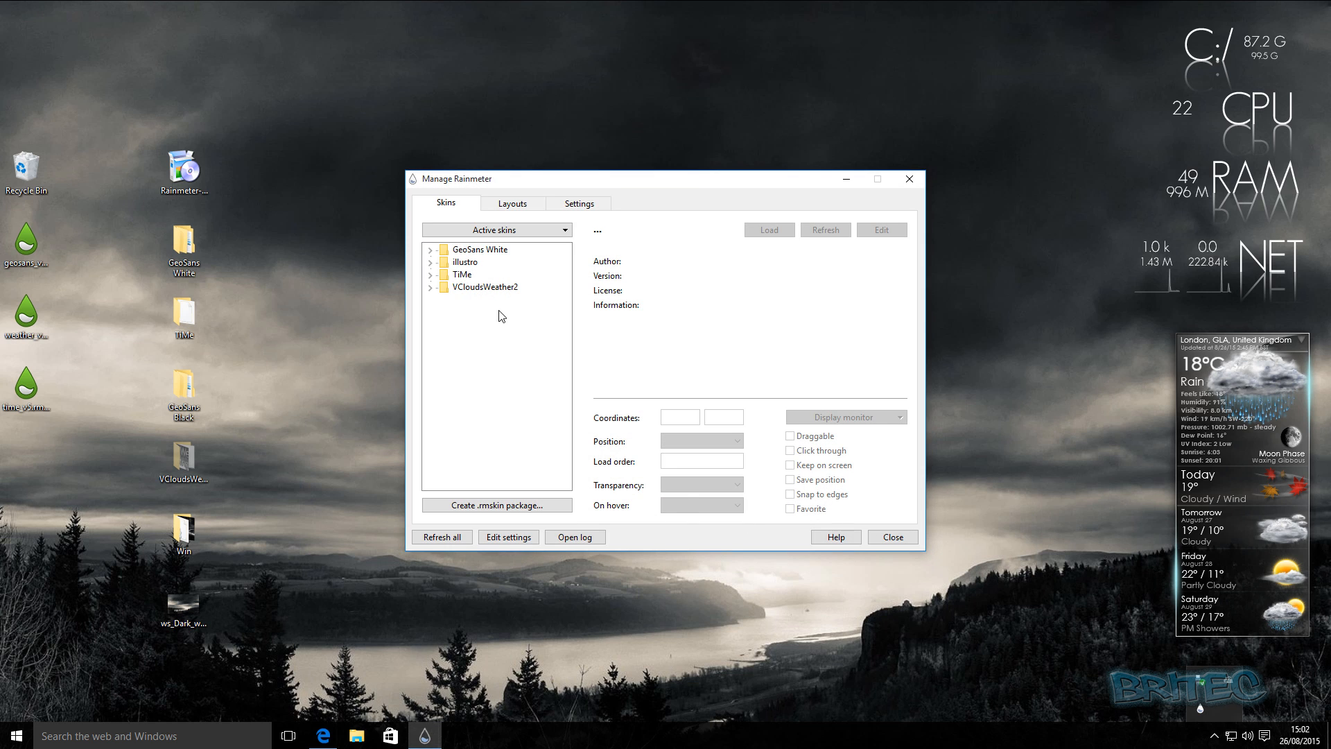
click(445, 278)
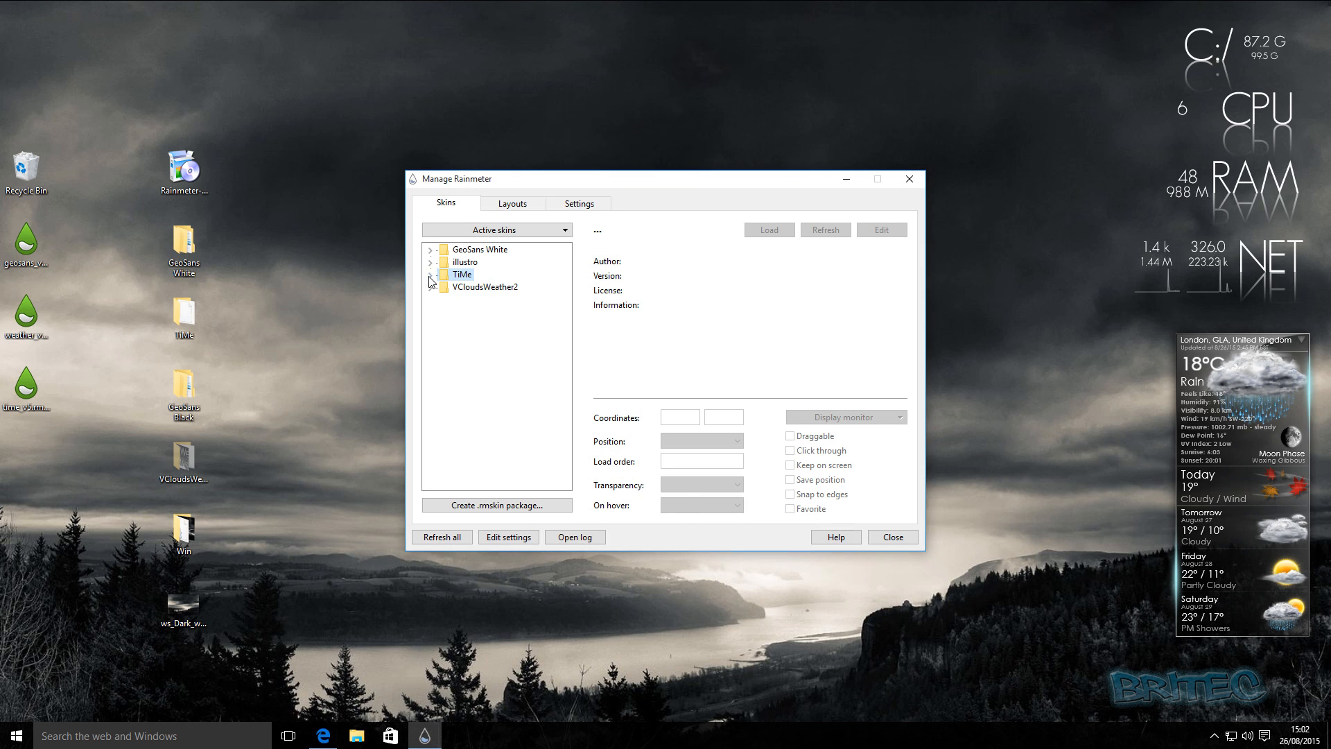
click(430, 275)
click(451, 288)
click(443, 287)
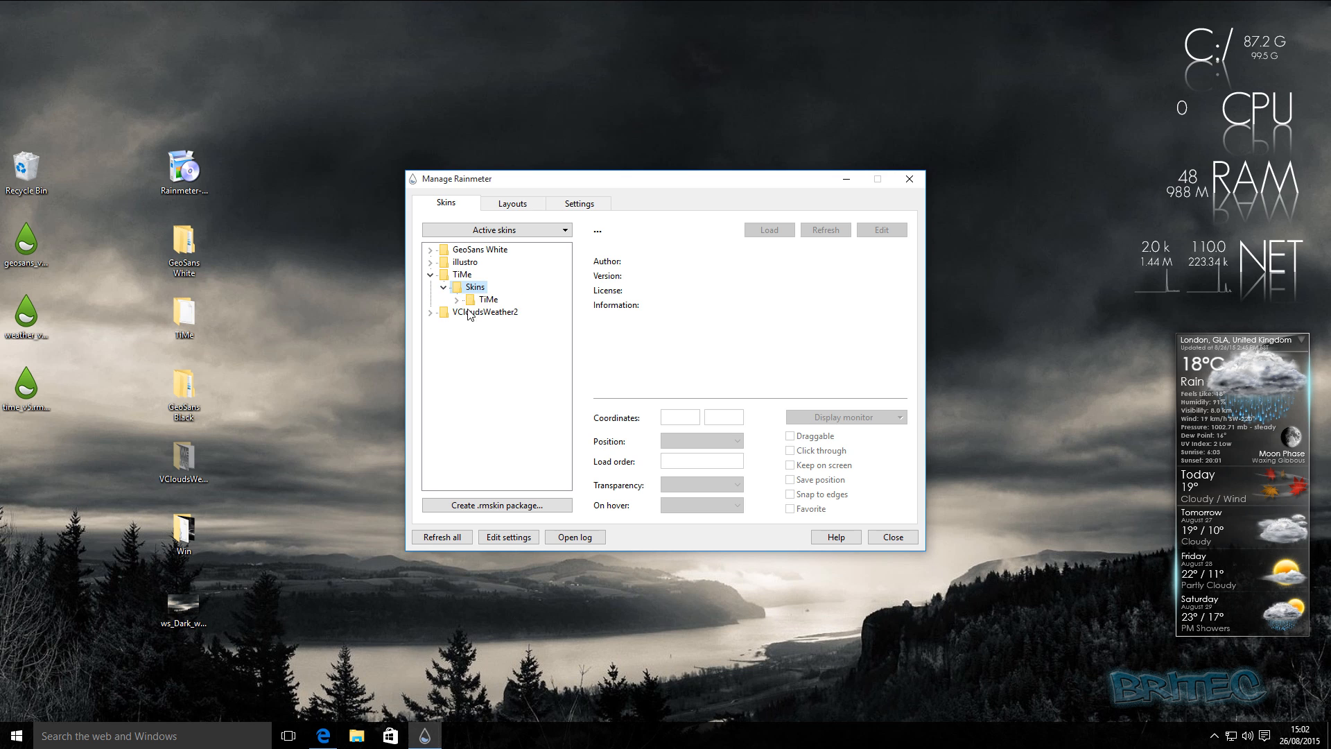
click(486, 299)
click(456, 299)
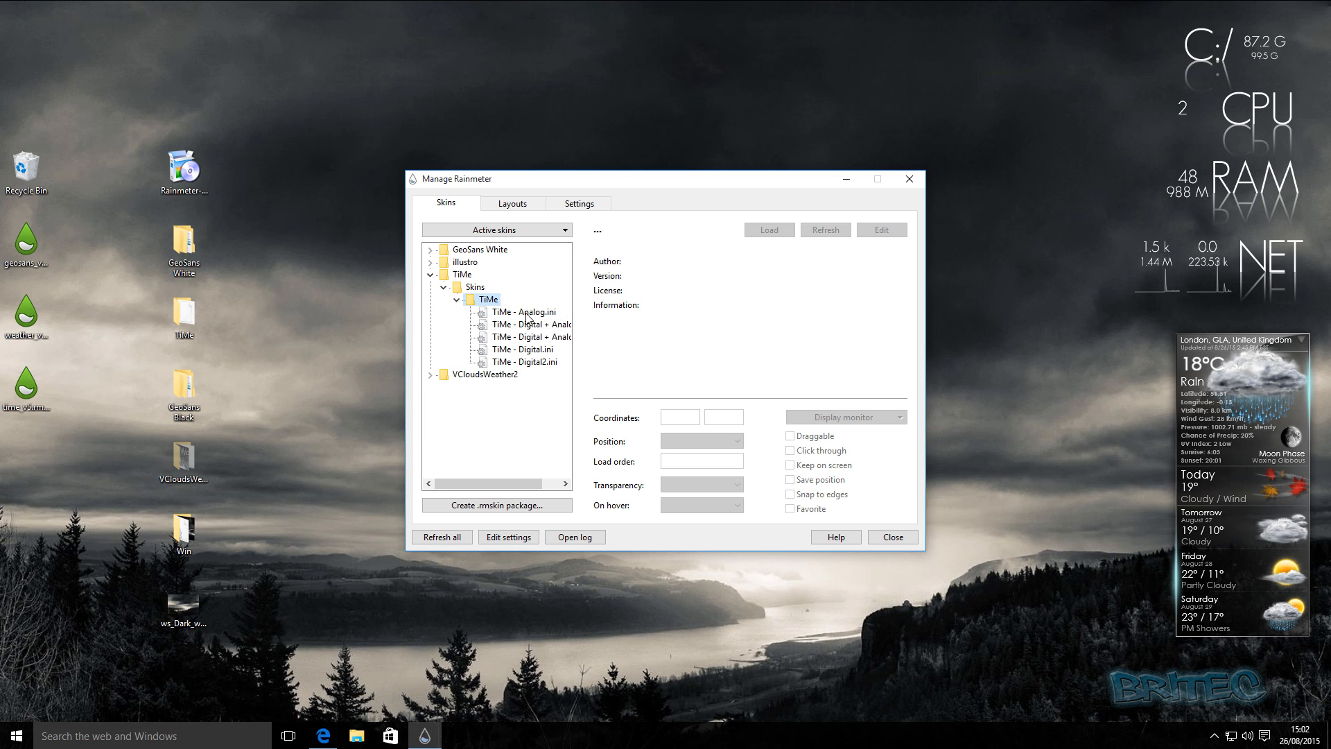
click(520, 312)
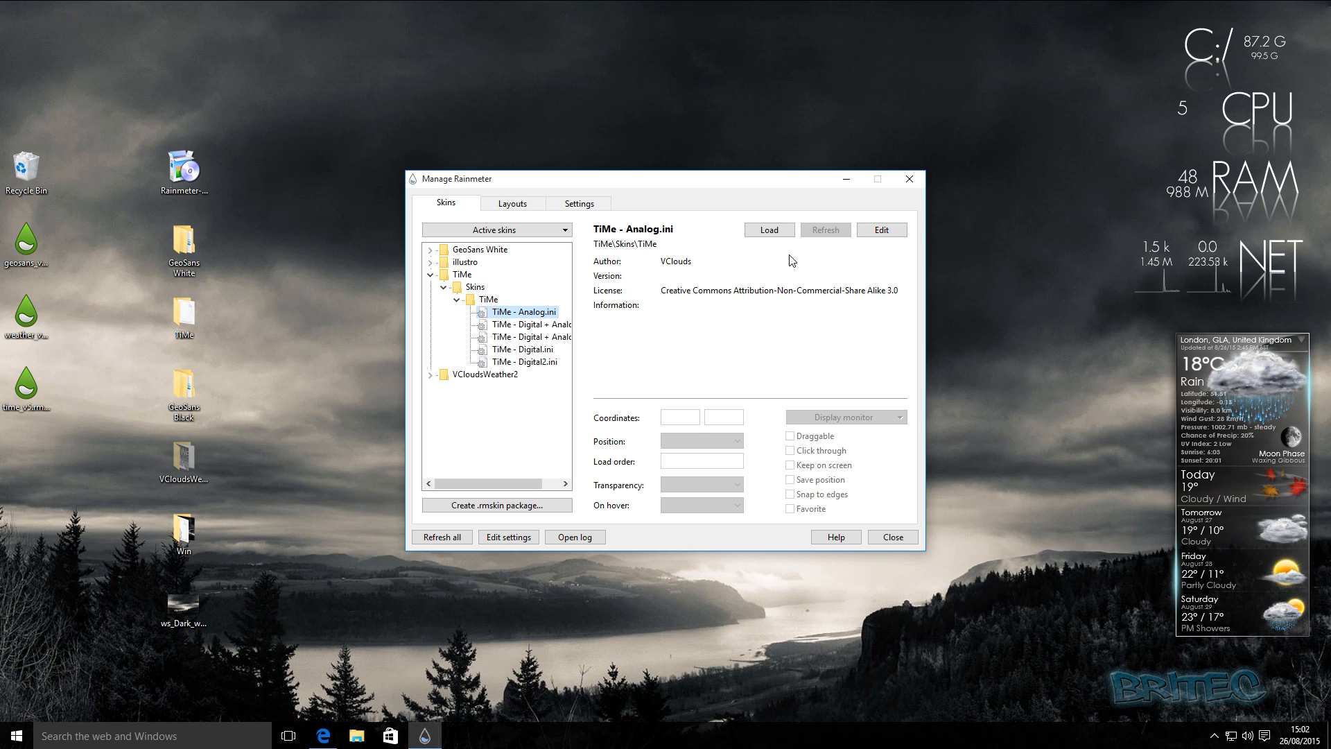
click(769, 229)
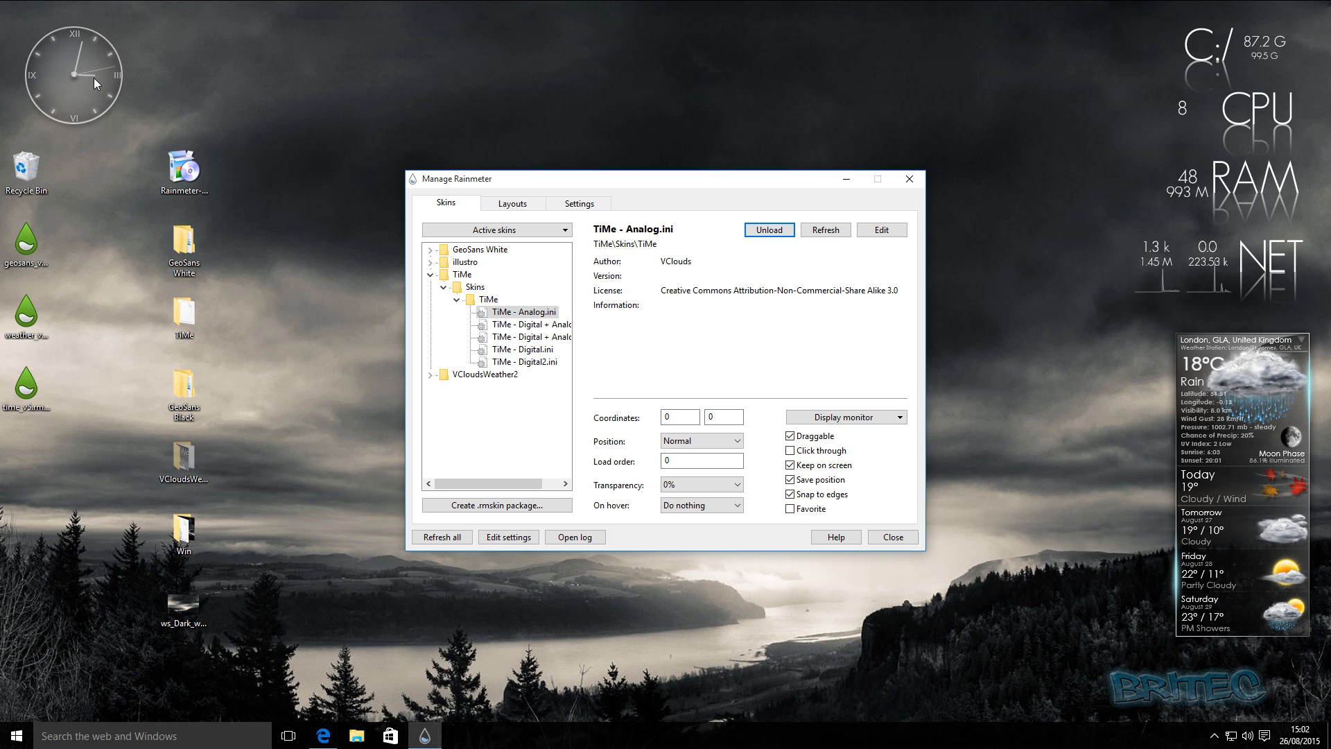
Try the TiMe Digital + Analog, Digital + Analog2, Digital and Digital2 variants by loading each in turn.
click(538, 326)
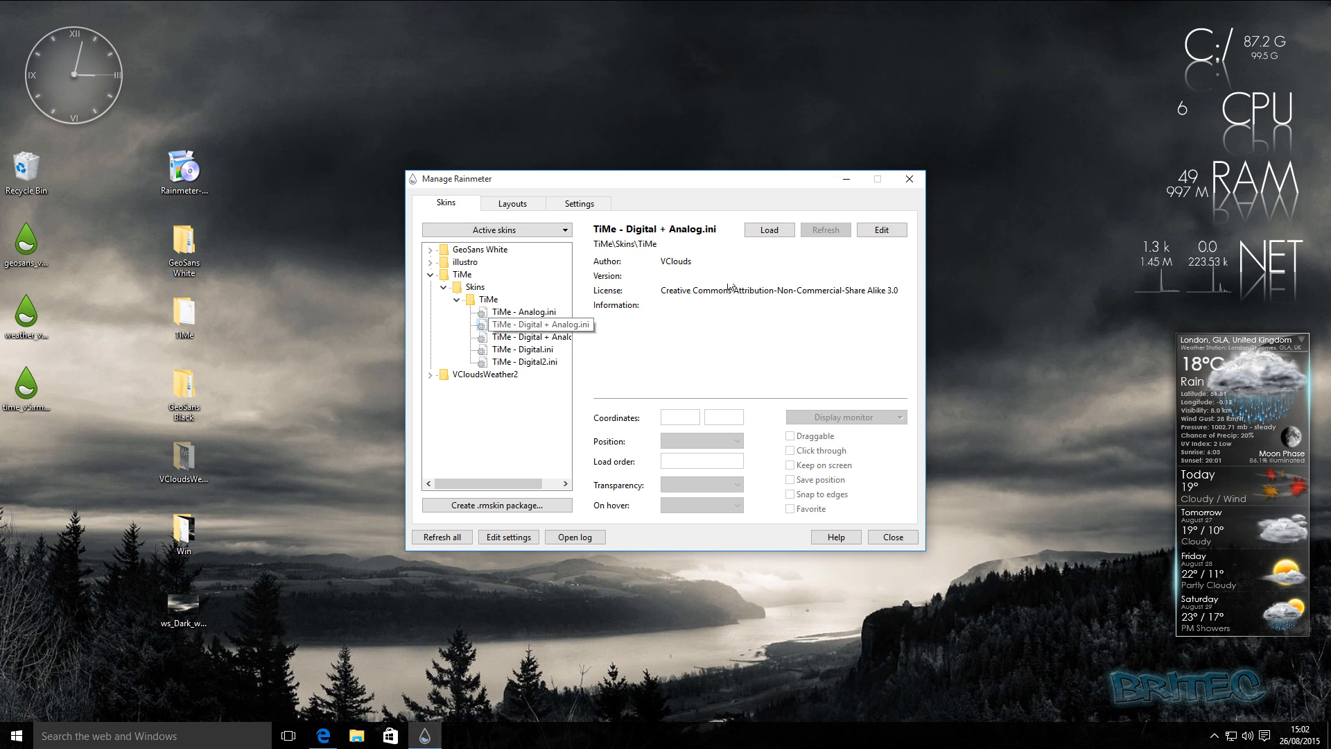
click(770, 230)
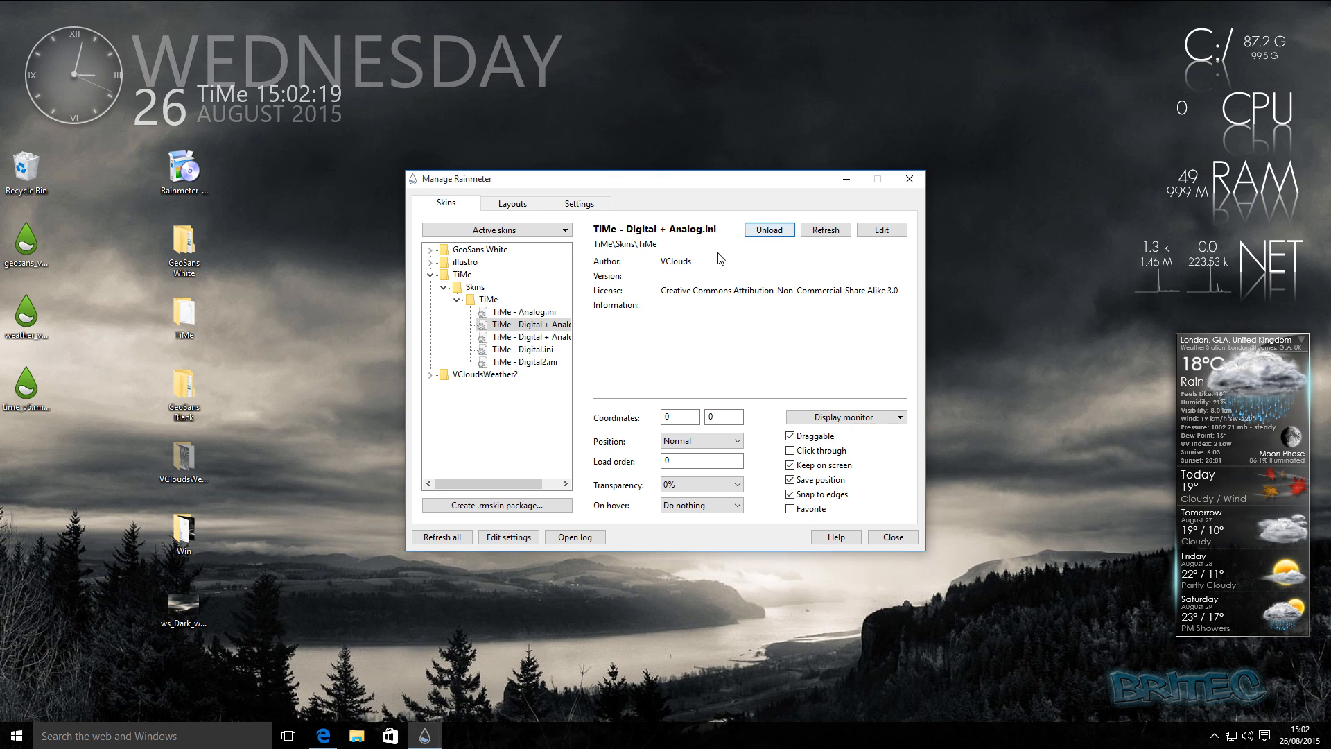
click(524, 337)
click(769, 230)
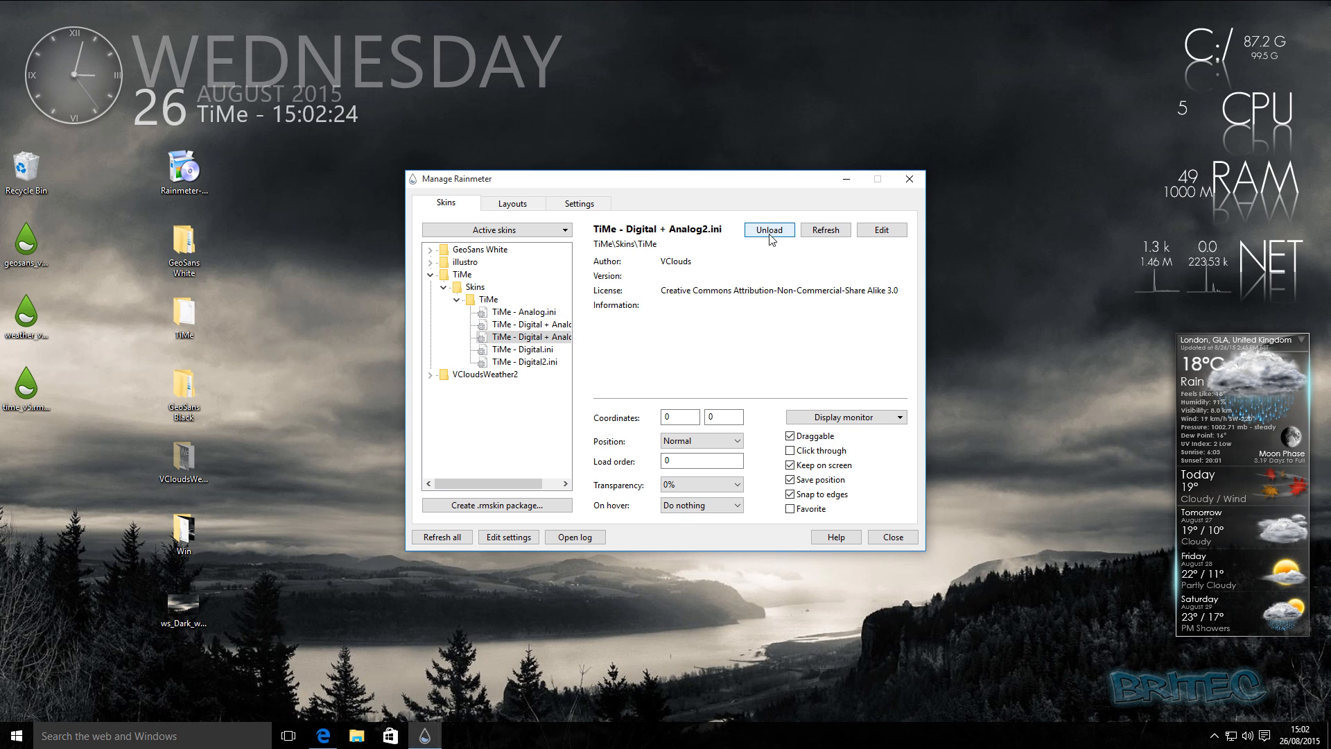
click(538, 350)
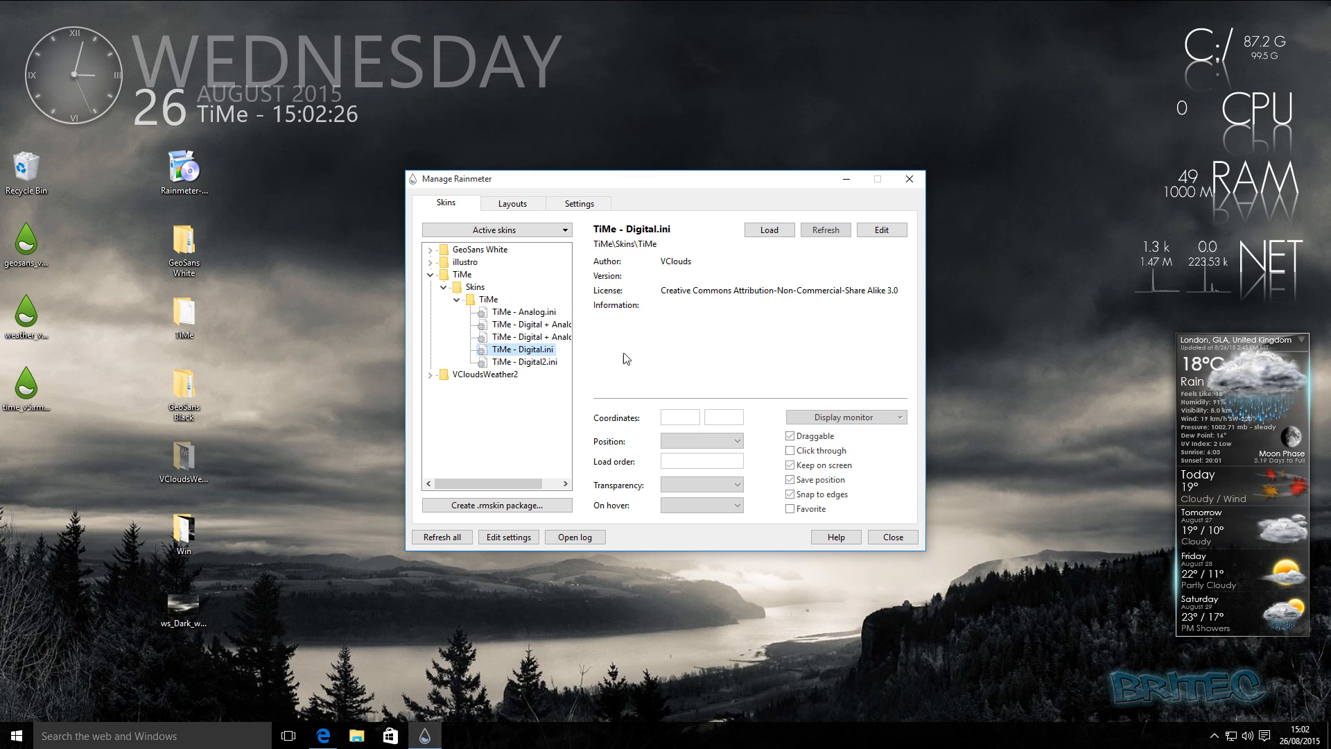
click(769, 232)
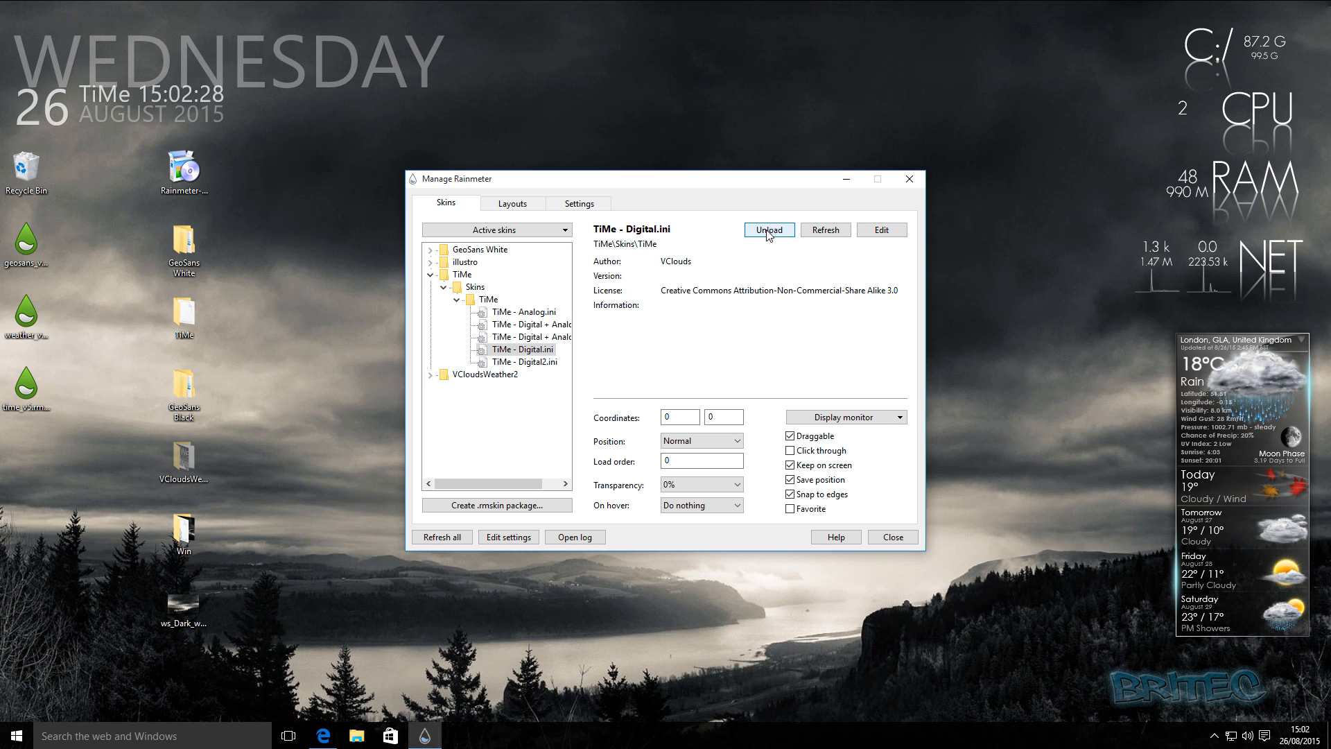
click(533, 362)
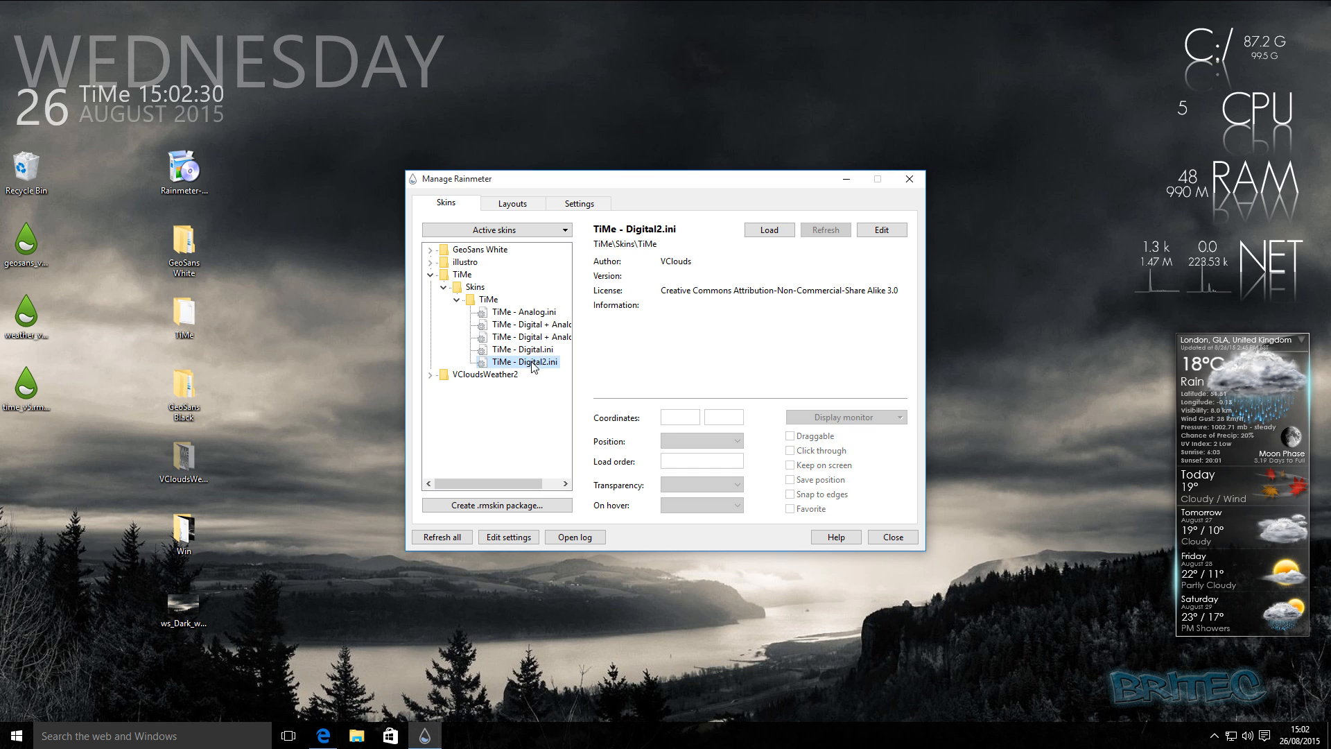
click(754, 232)
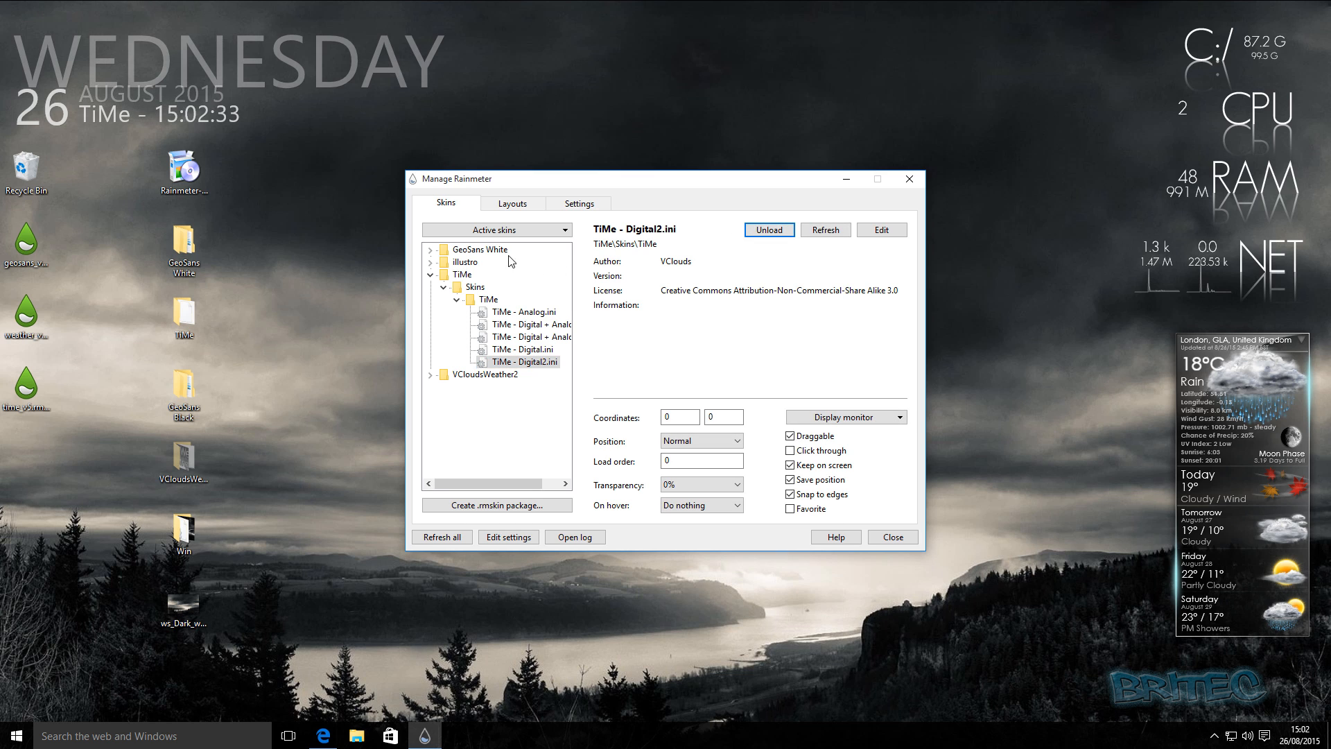
Switch the clock back to the TiMe - Analog.ini variant and close Manage Rainmeter.
click(517, 312)
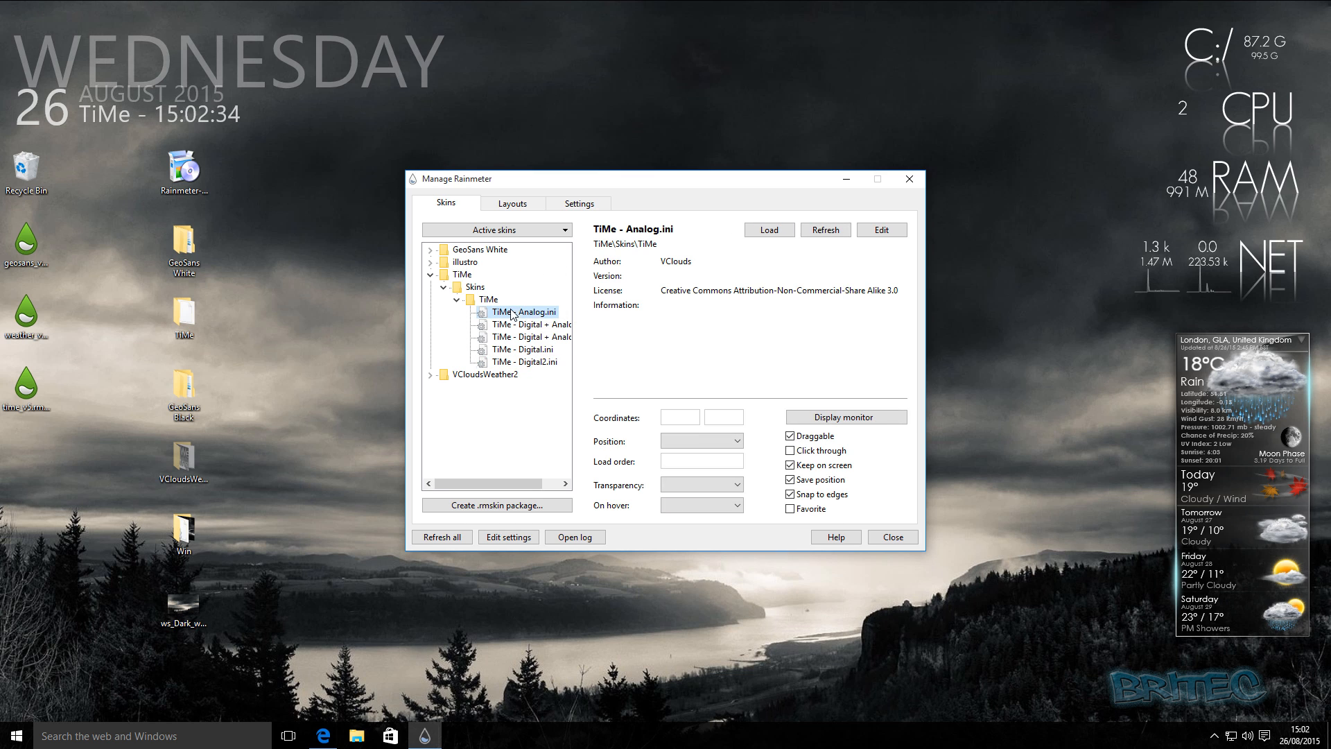
click(763, 233)
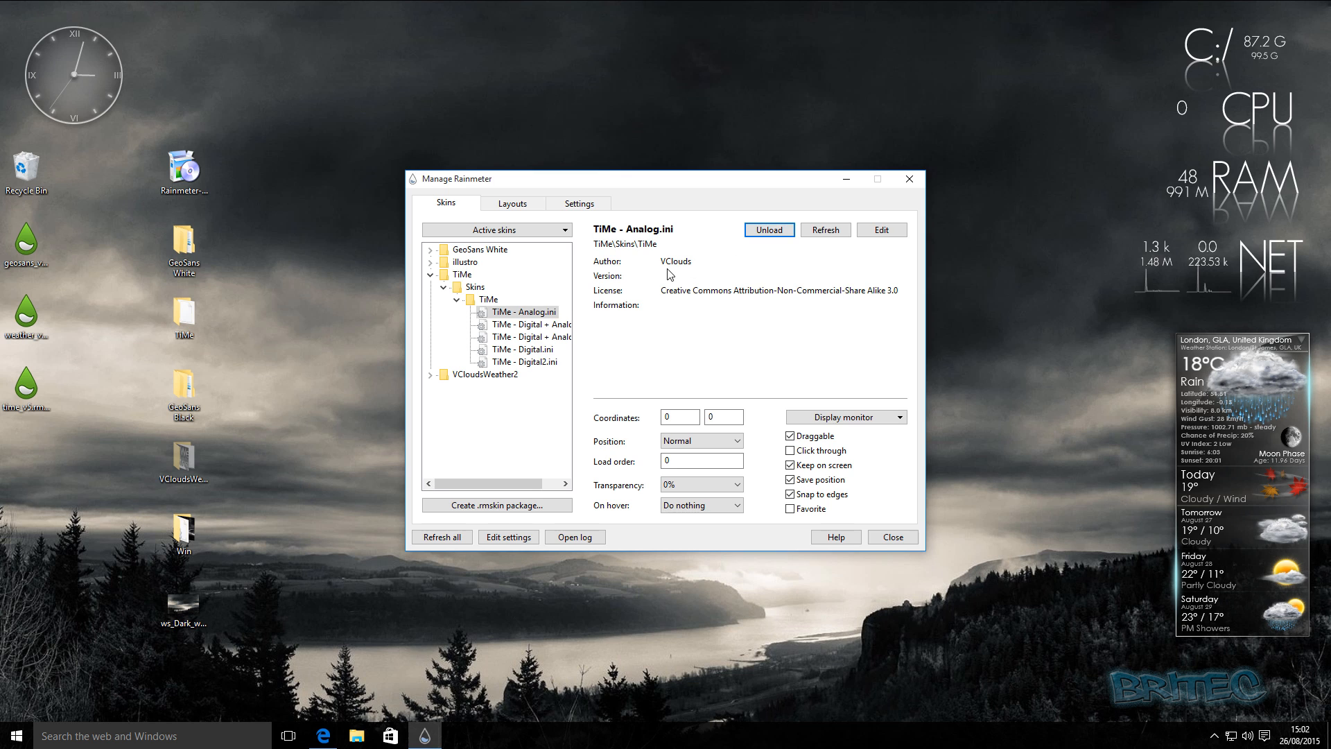
click(890, 535)
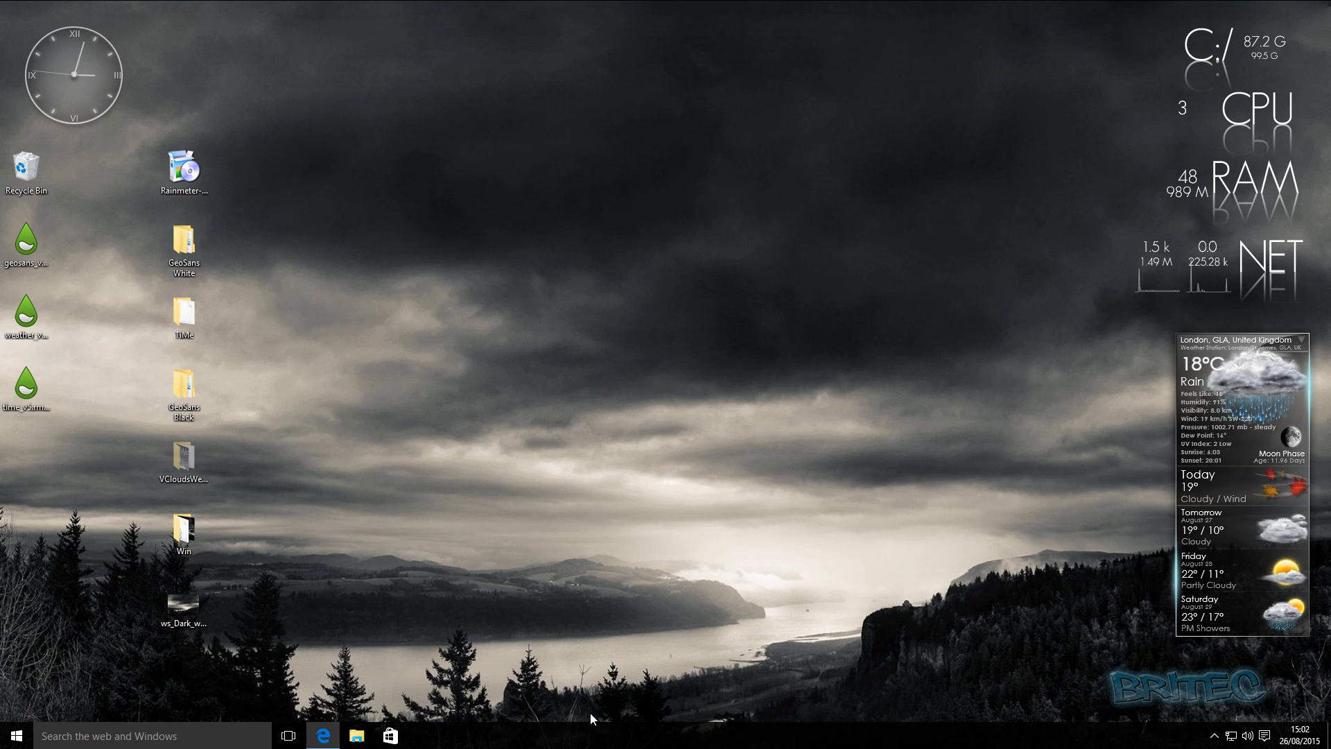
Open Task Manager, examine the memory and CPU use of Rainmeter.exe among the background processes, and close it.
right_click(591, 740)
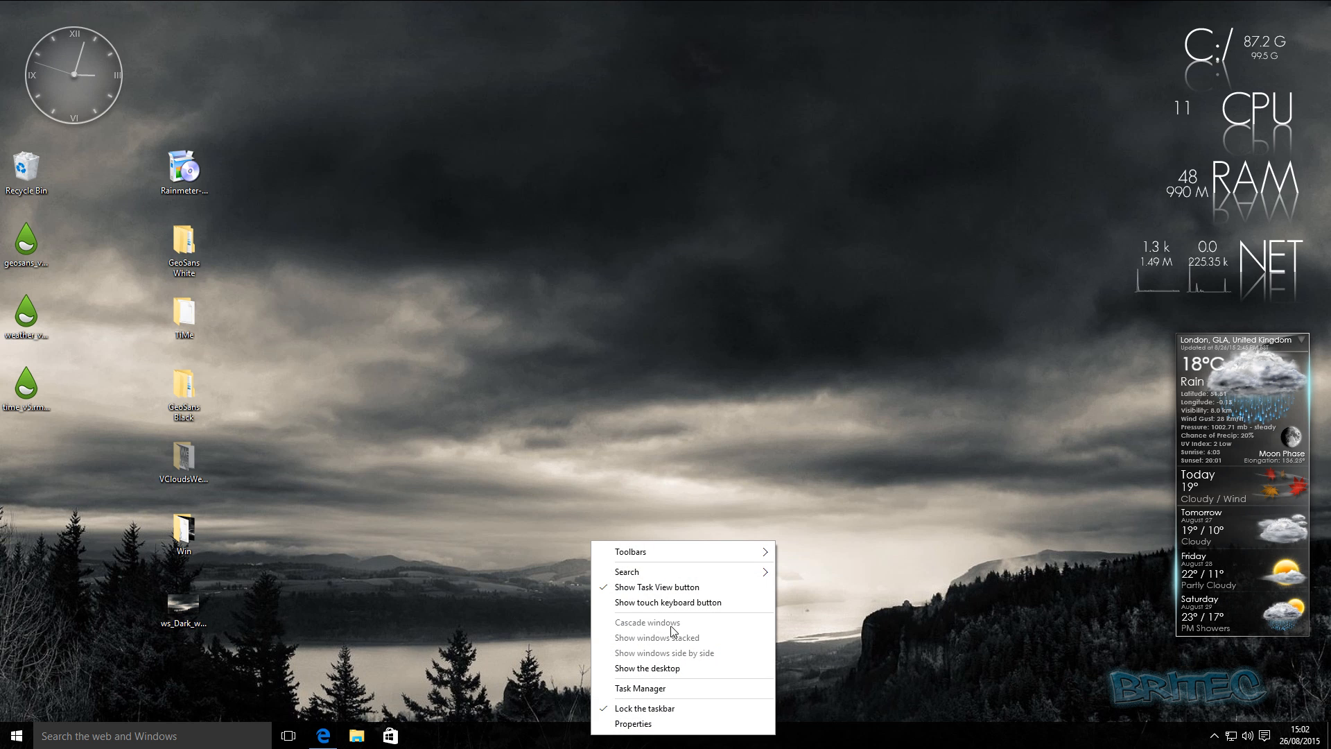
click(661, 361)
right_click(598, 745)
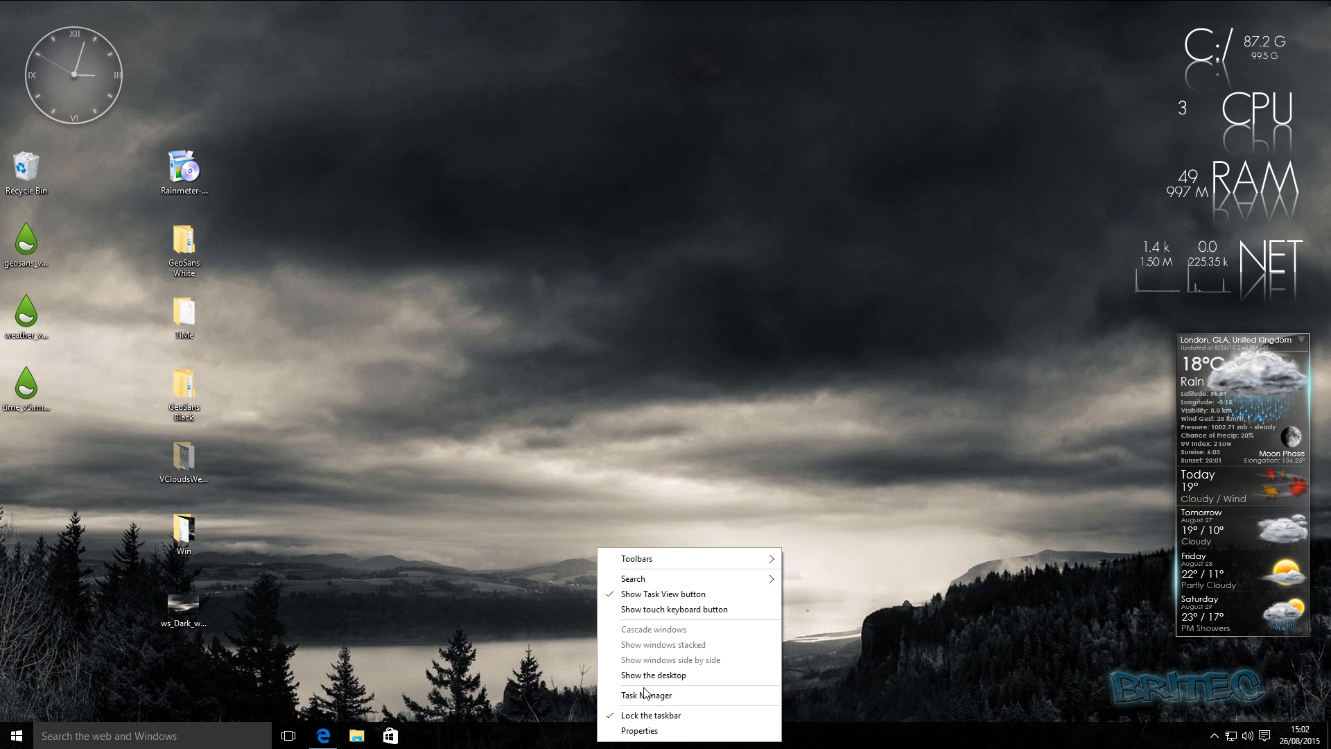
click(645, 695)
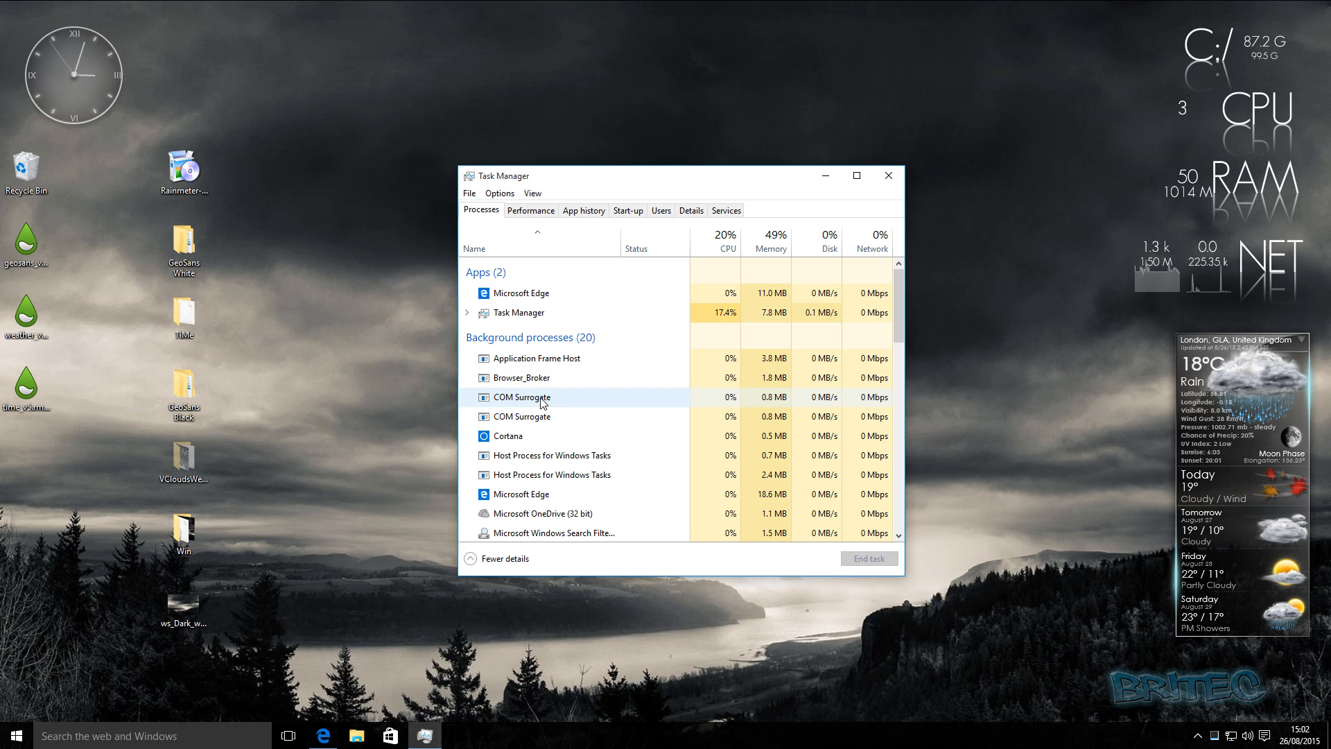
scroll(555, 389, down, 1)
scroll(555, 395, up, 3)
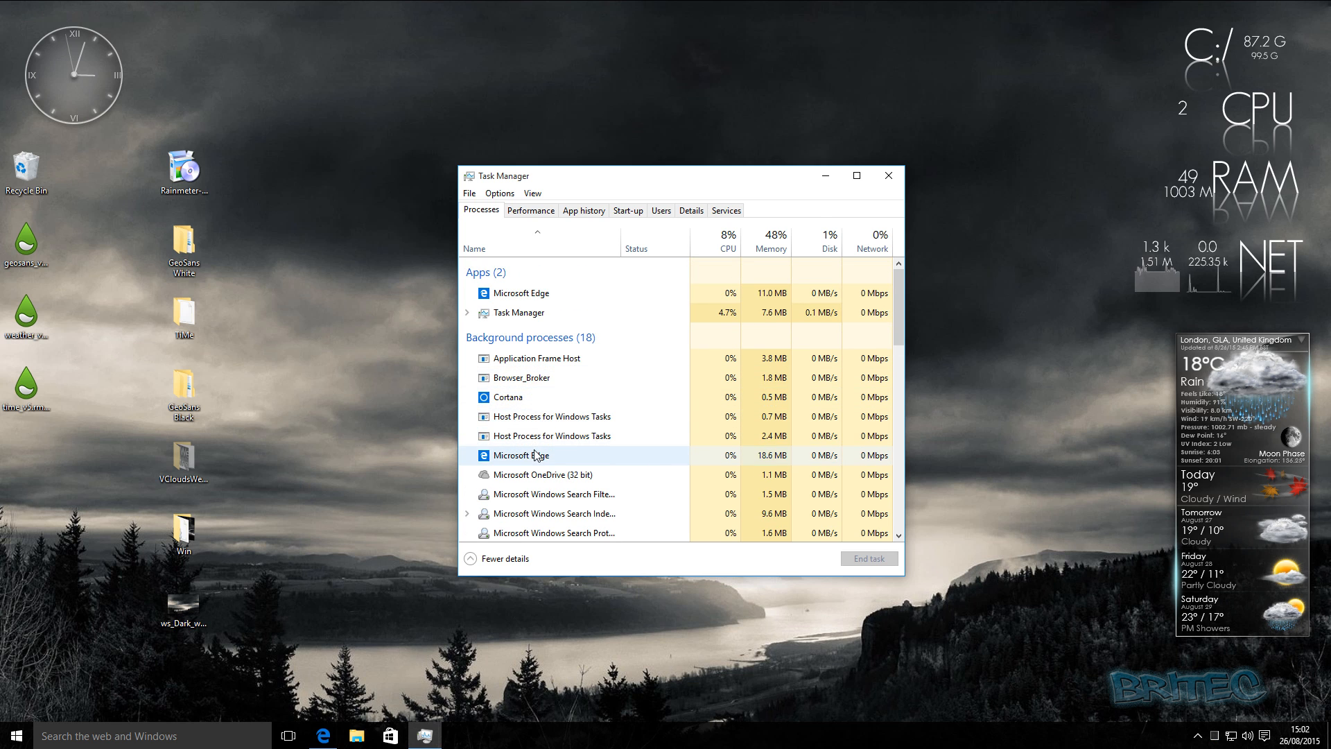
scroll(531, 455, down, 3)
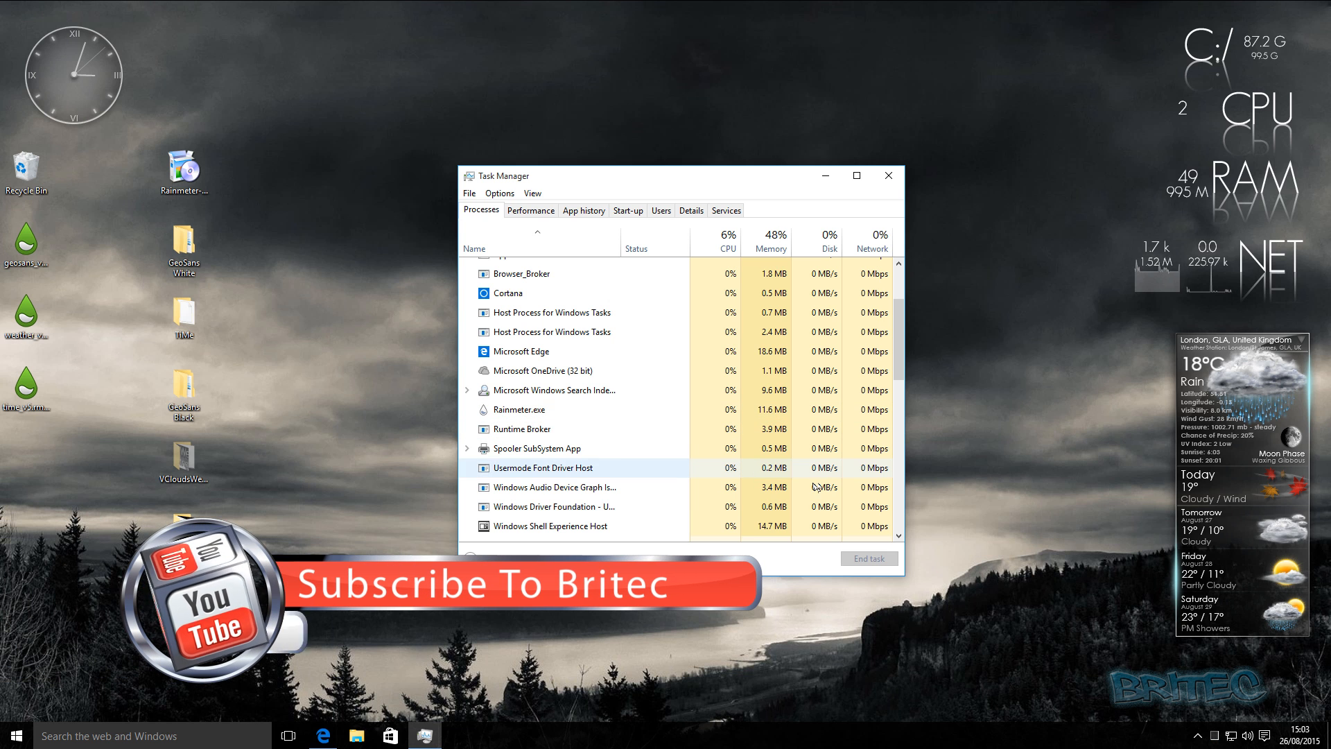
click(888, 175)
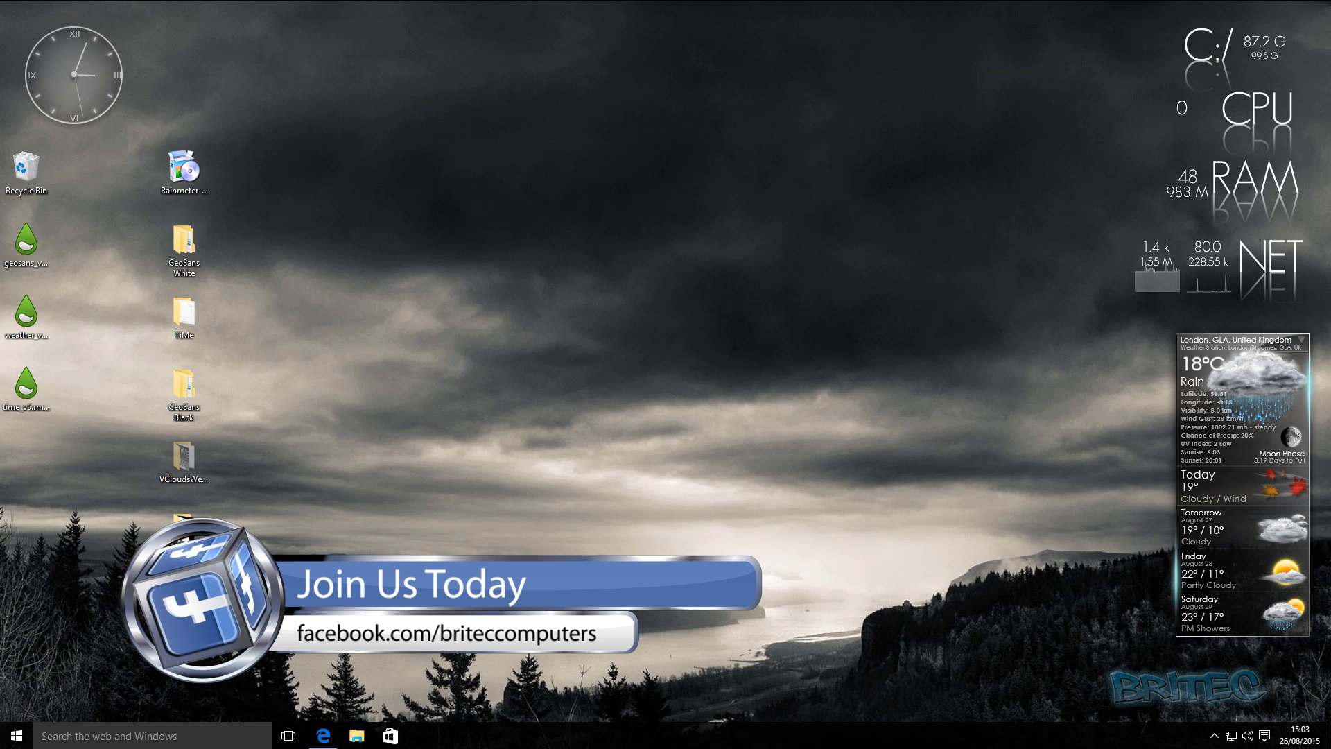
Delete the Rainmeter installer, the GeoSans, TiMe, VClouds weather and Win folders, and the wallpaper file from the desktop.
drag(342, 500, 154, 147)
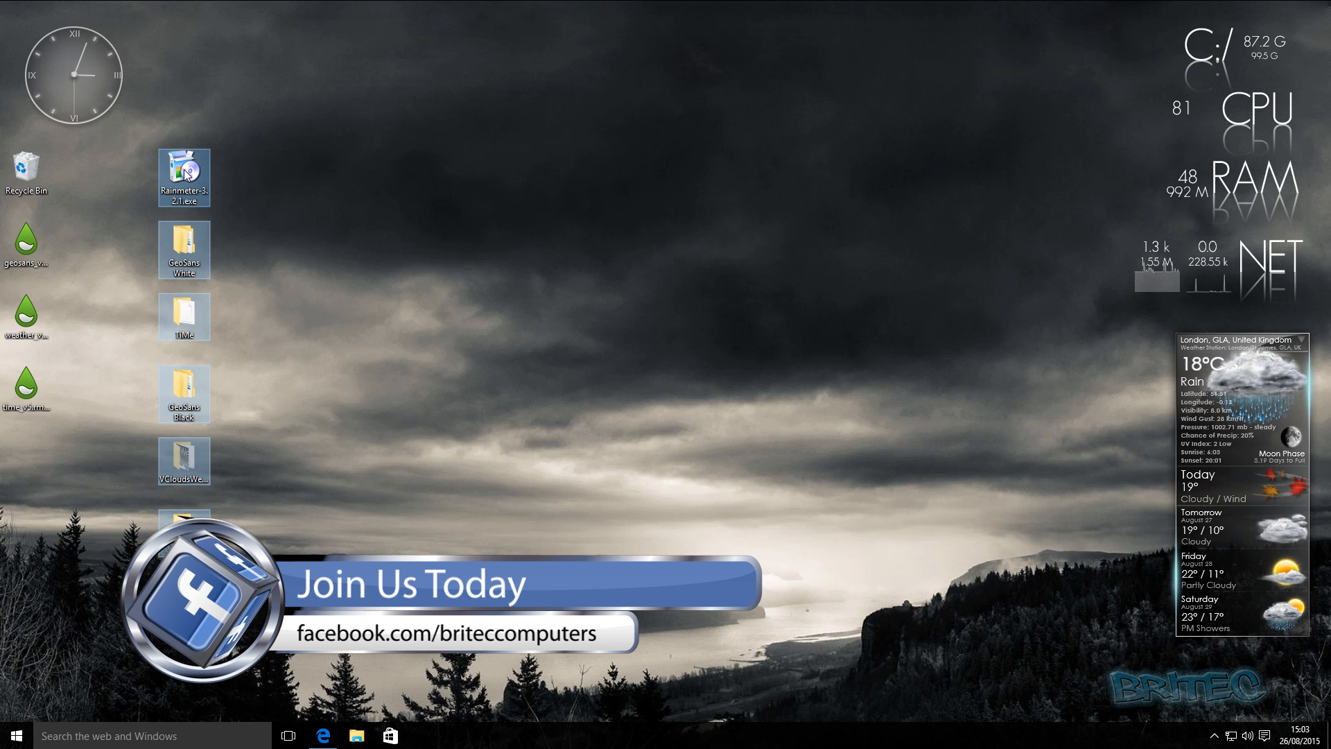
right_click(186, 150)
click(229, 291)
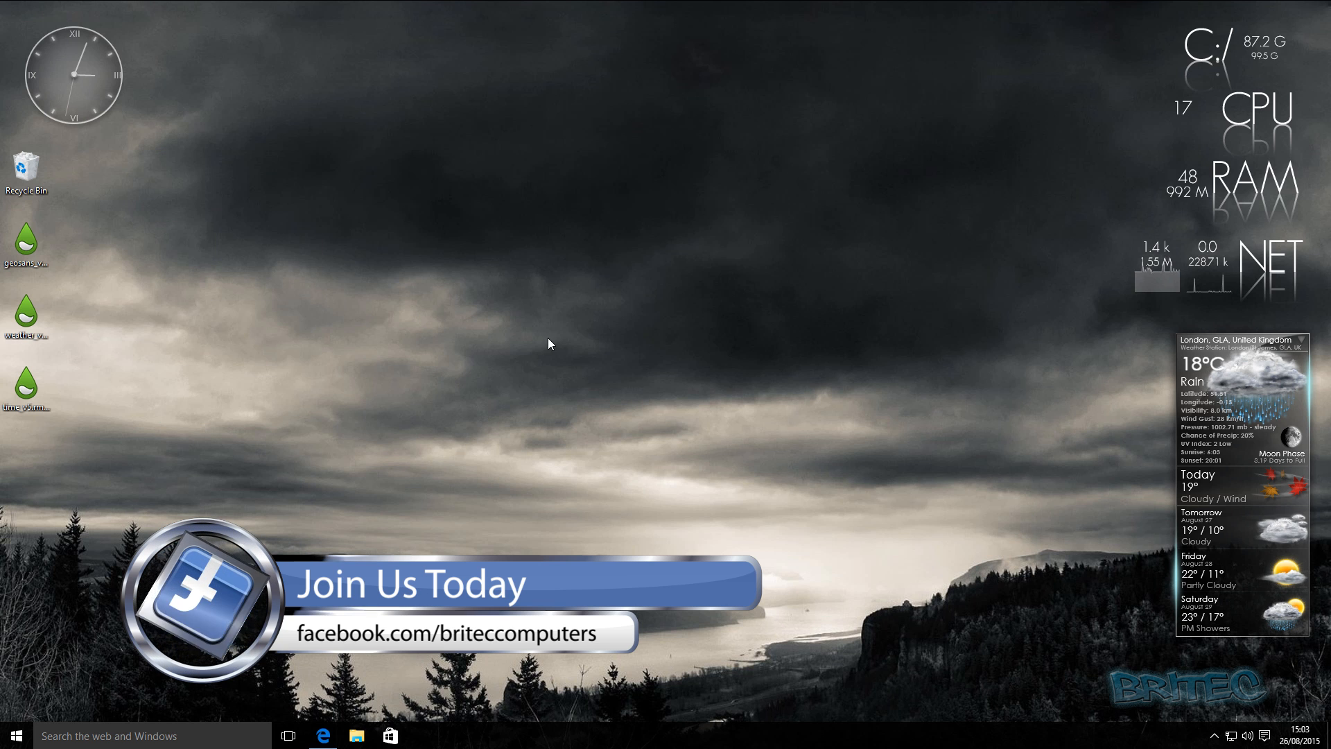
Delete the geosans, weather and time .rmskin packages from the desktop, keeping only the Recycle Bin.
drag(104, 423, 39, 242)
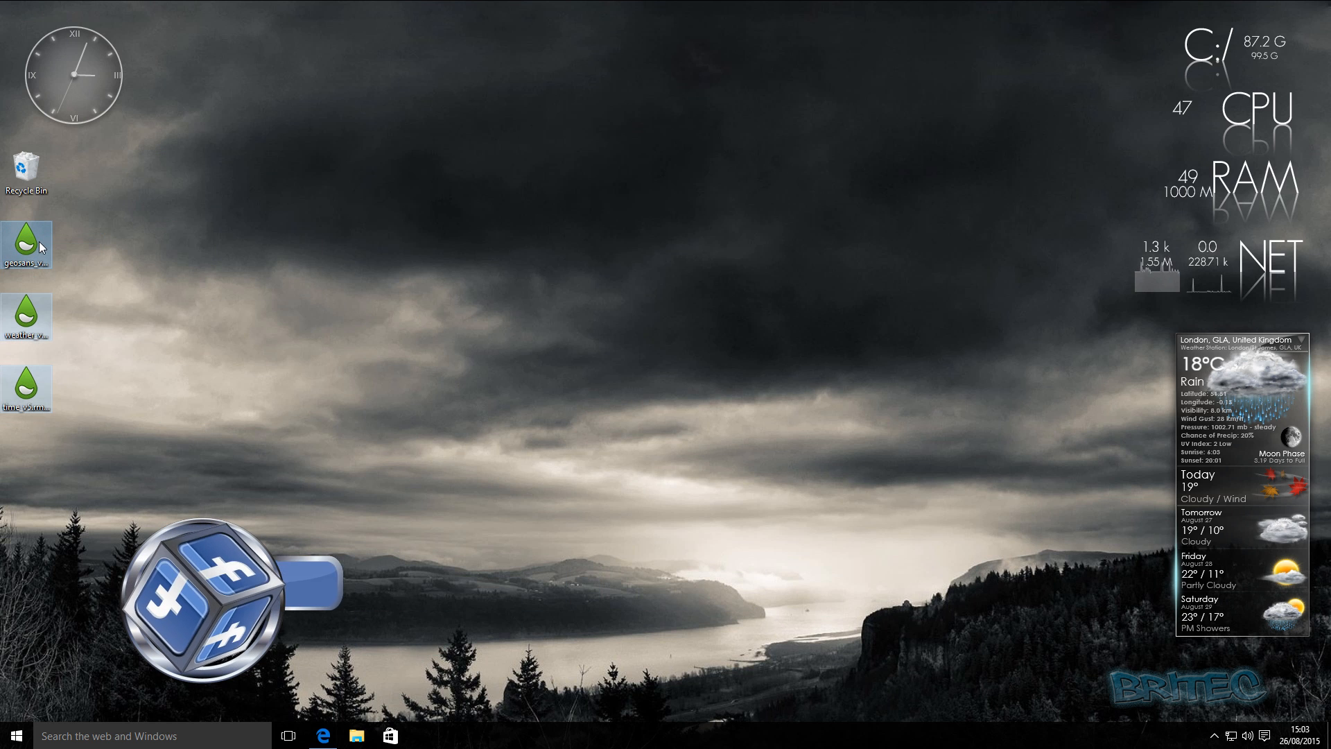
right_click(39, 242)
click(98, 394)
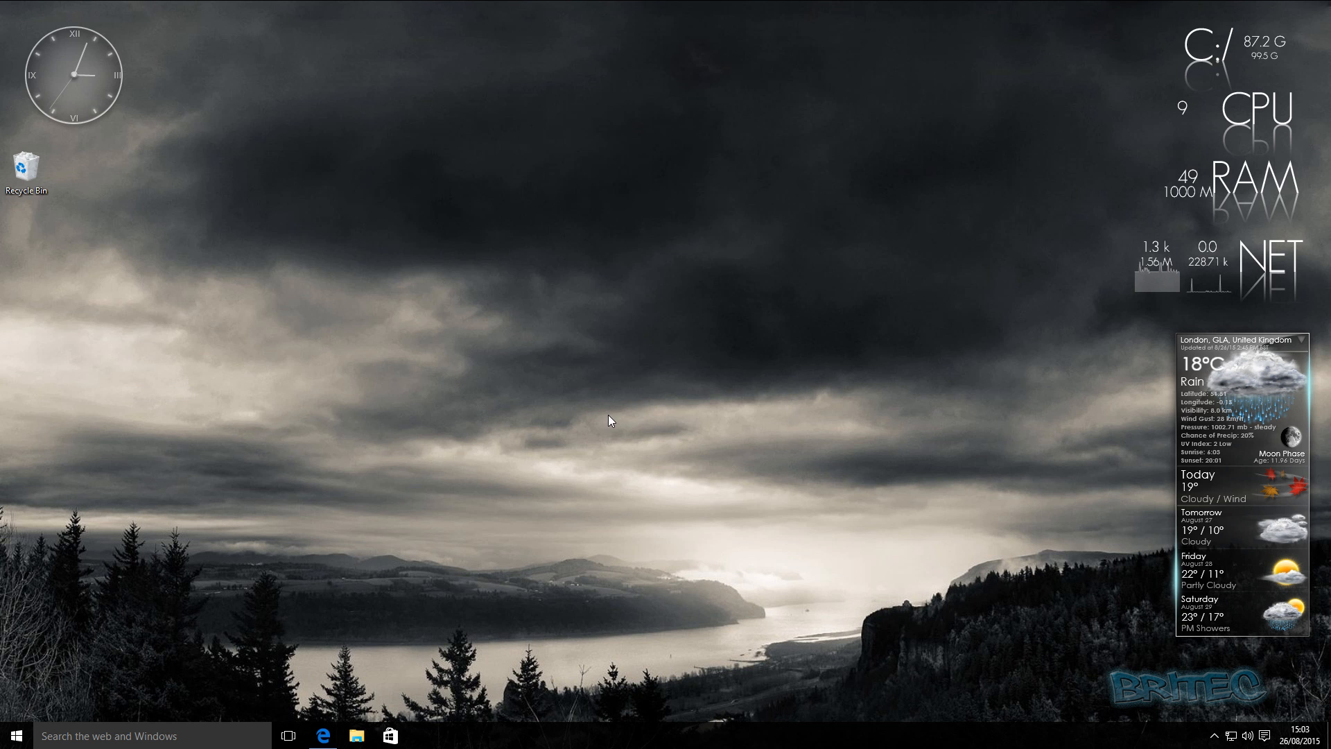